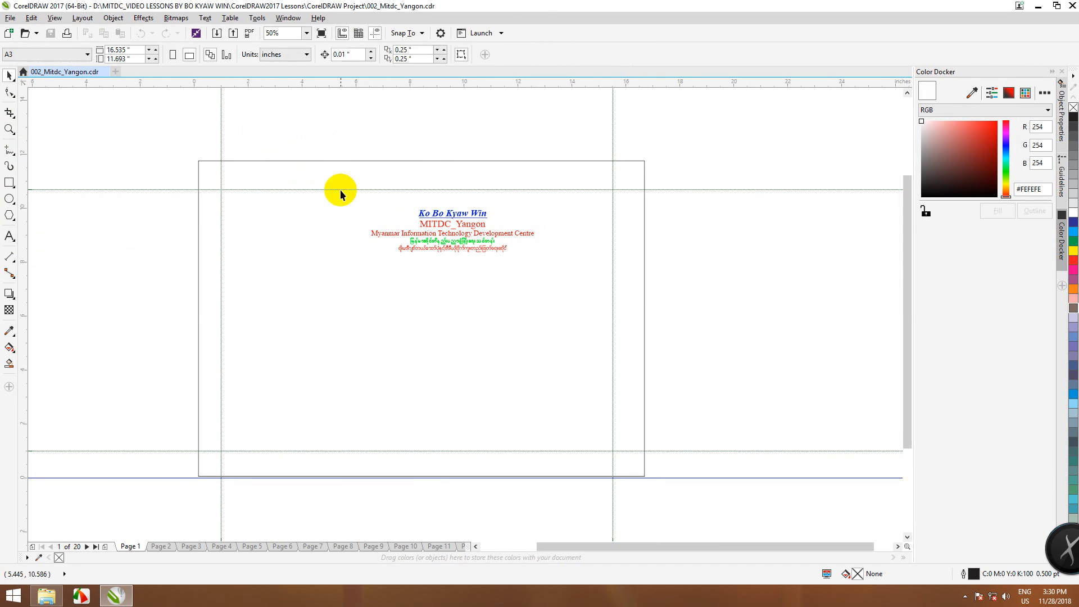
click(339, 205)
key(p)
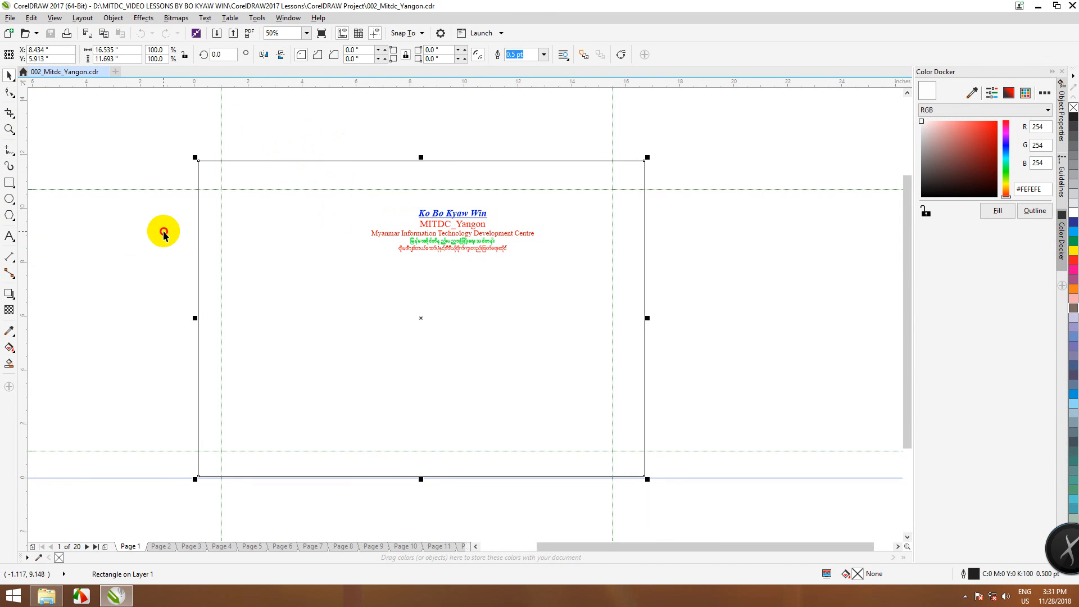
click(164, 232)
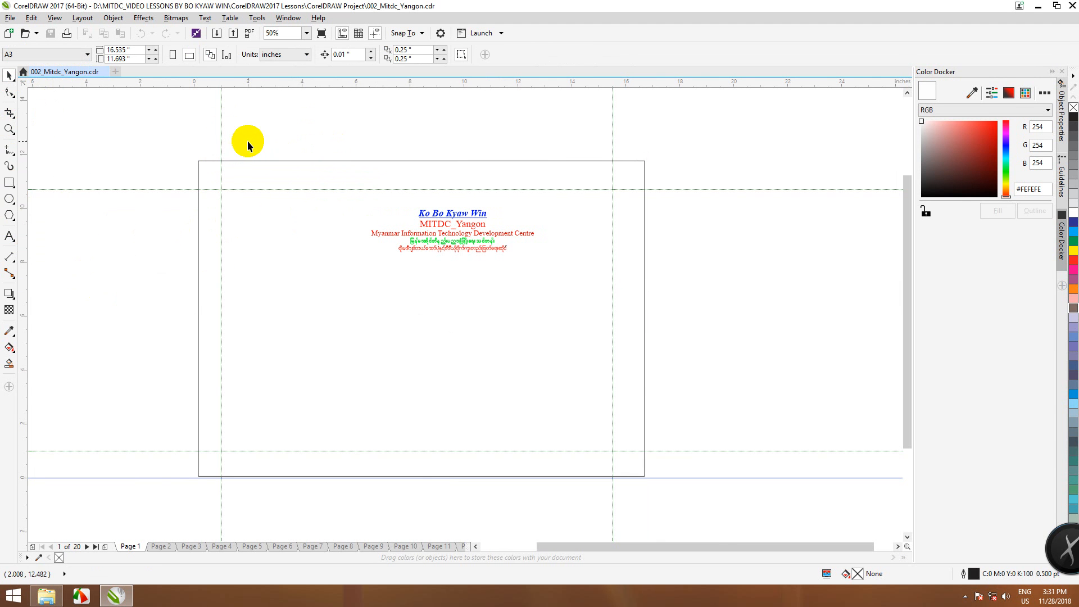
click(250, 161)
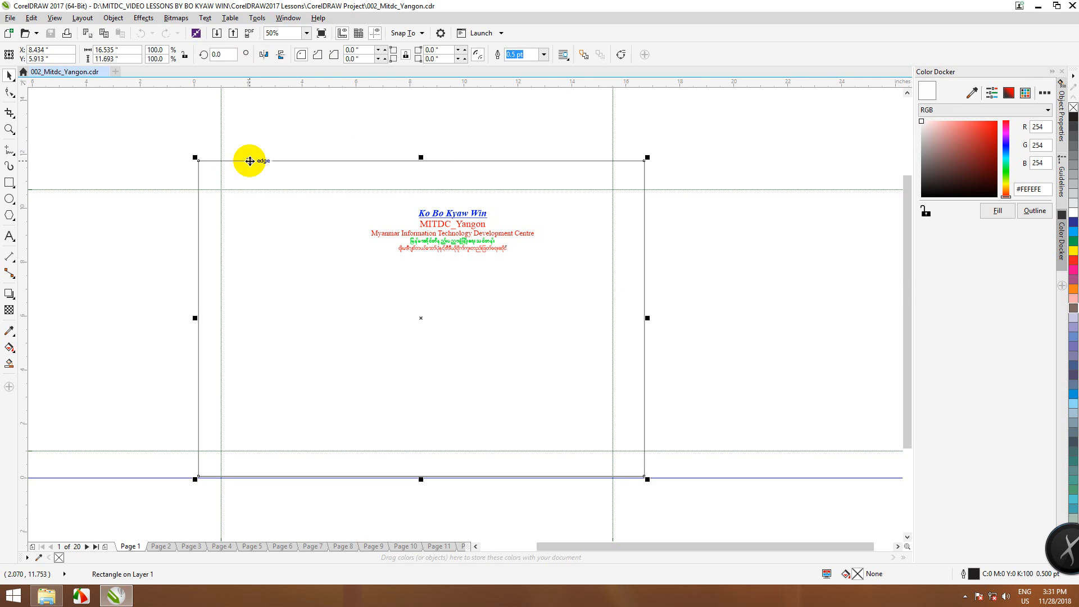
click(266, 119)
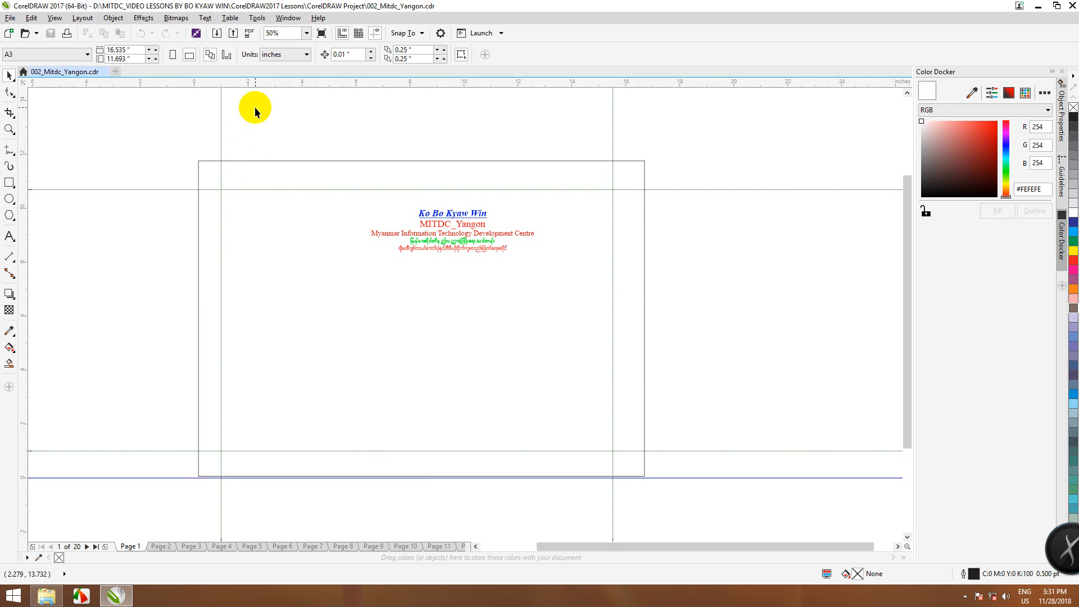
- Change the page size to A4 and delete the large rectangle that framed the former A3 page
click(88, 55)
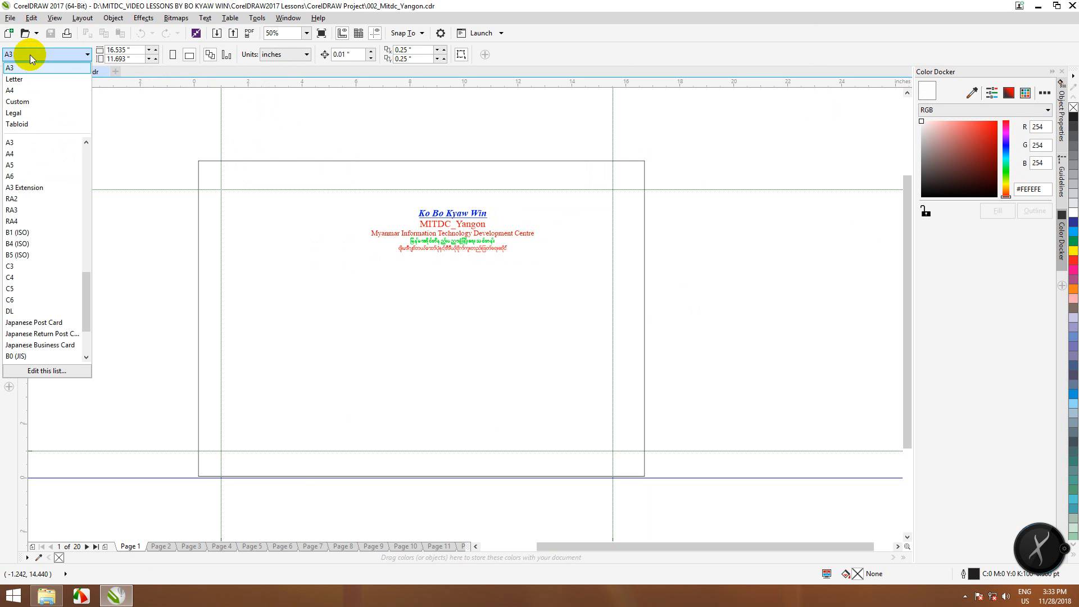
click(35, 89)
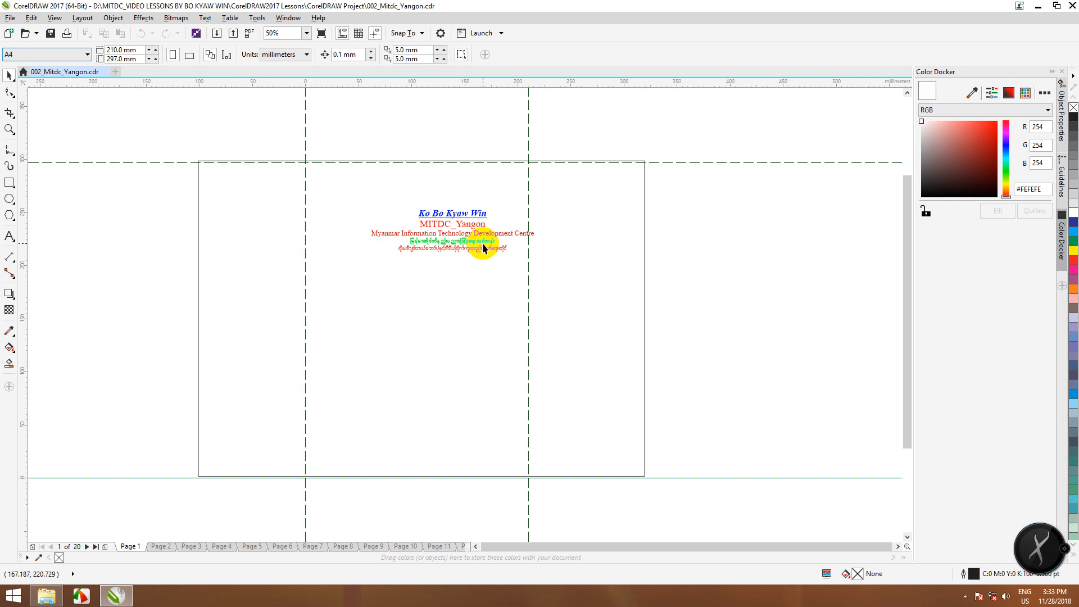
click(645, 206)
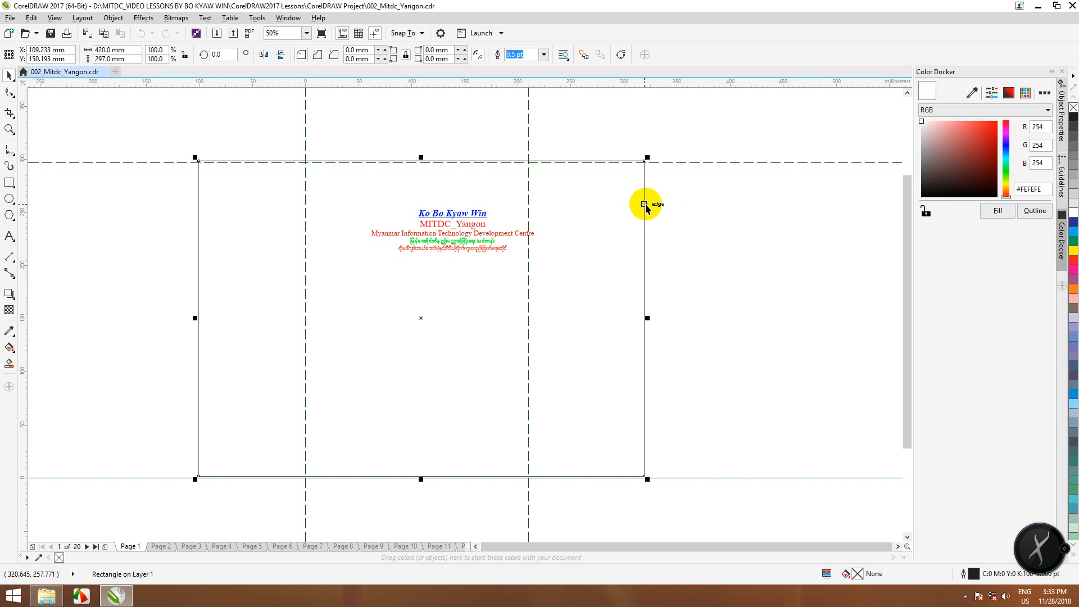
key(Delete)
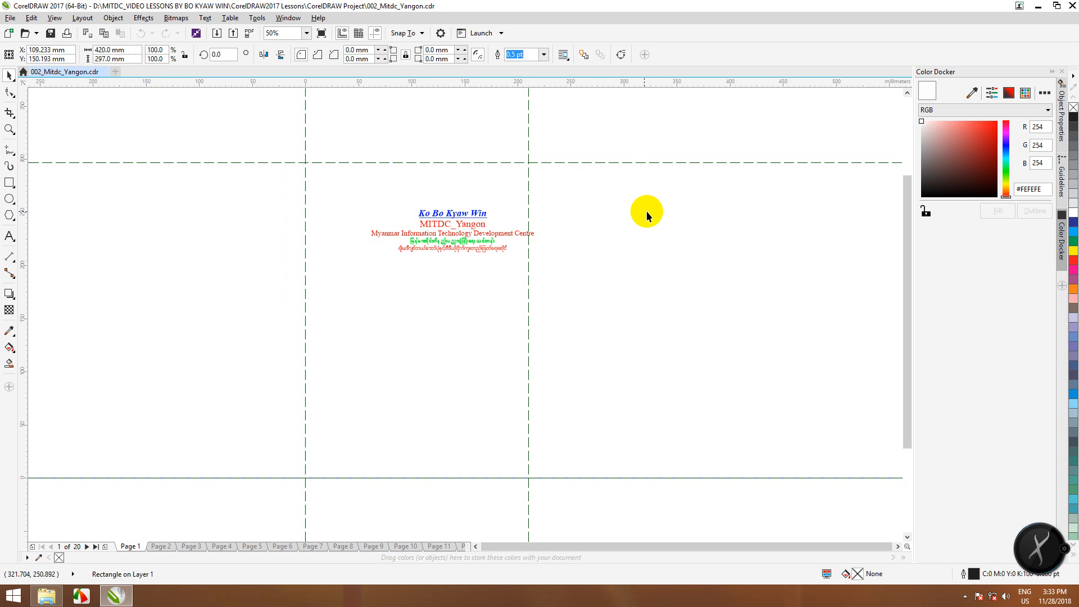
scroll(458, 219, down, 2)
scroll(459, 222, up, 2)
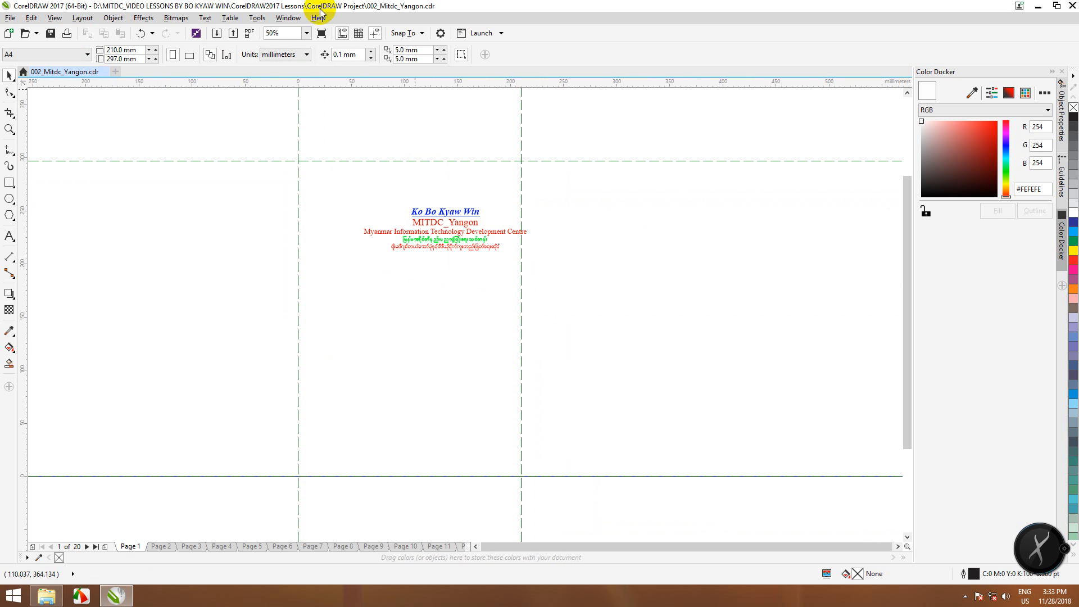
- Add a page frame that matches the A4 page from the document's page size options
click(258, 19)
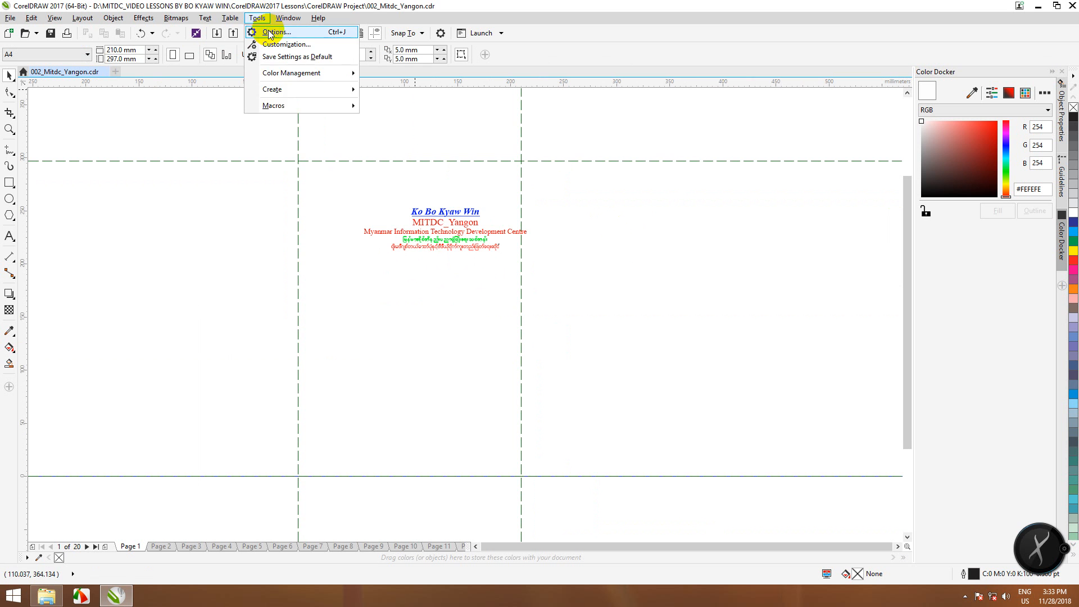
click(274, 33)
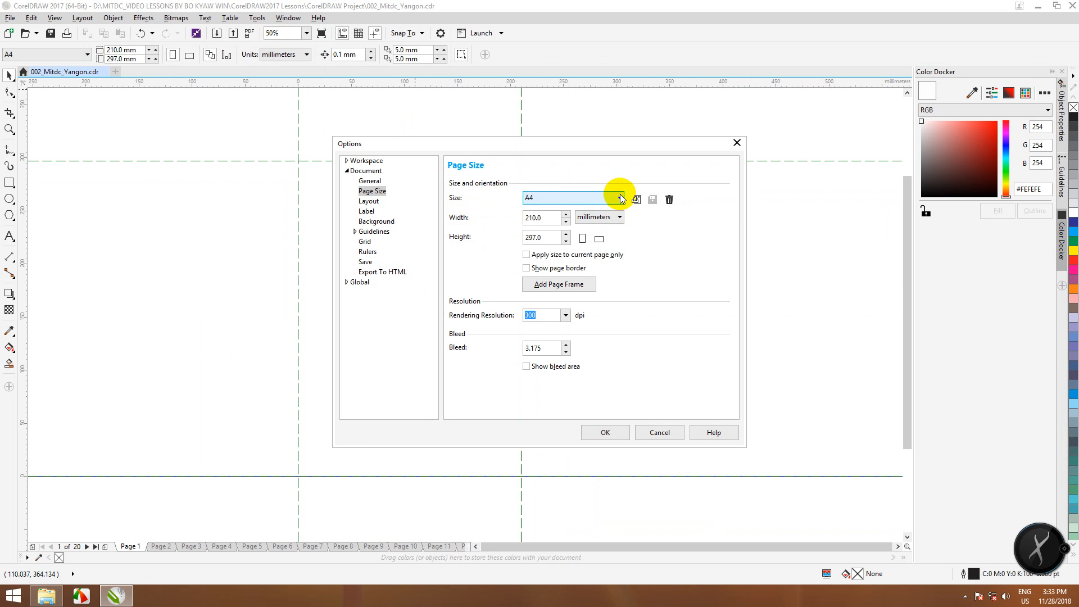
click(371, 191)
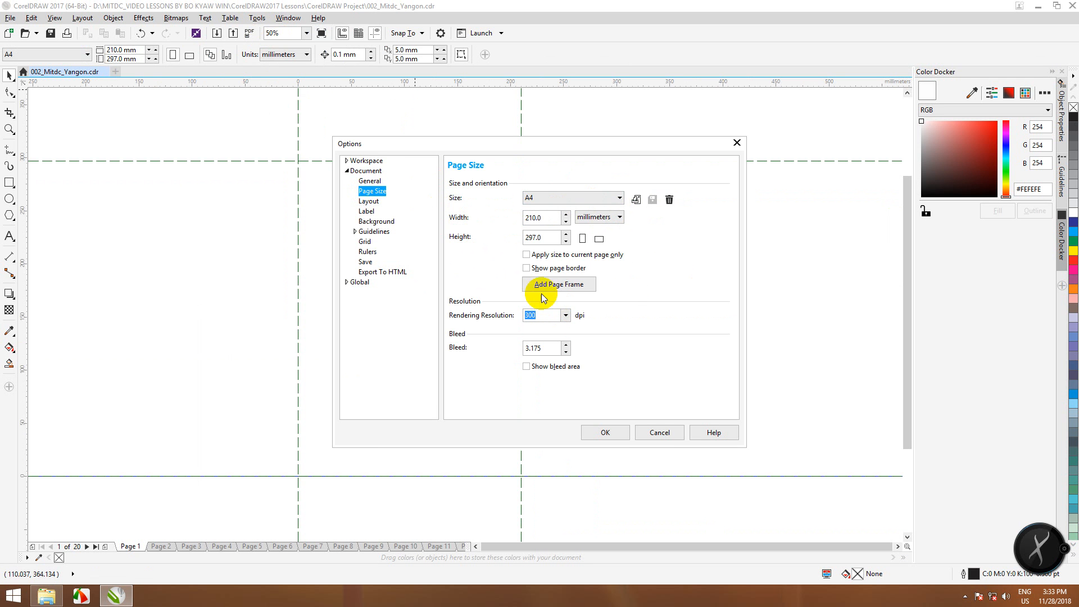
click(554, 286)
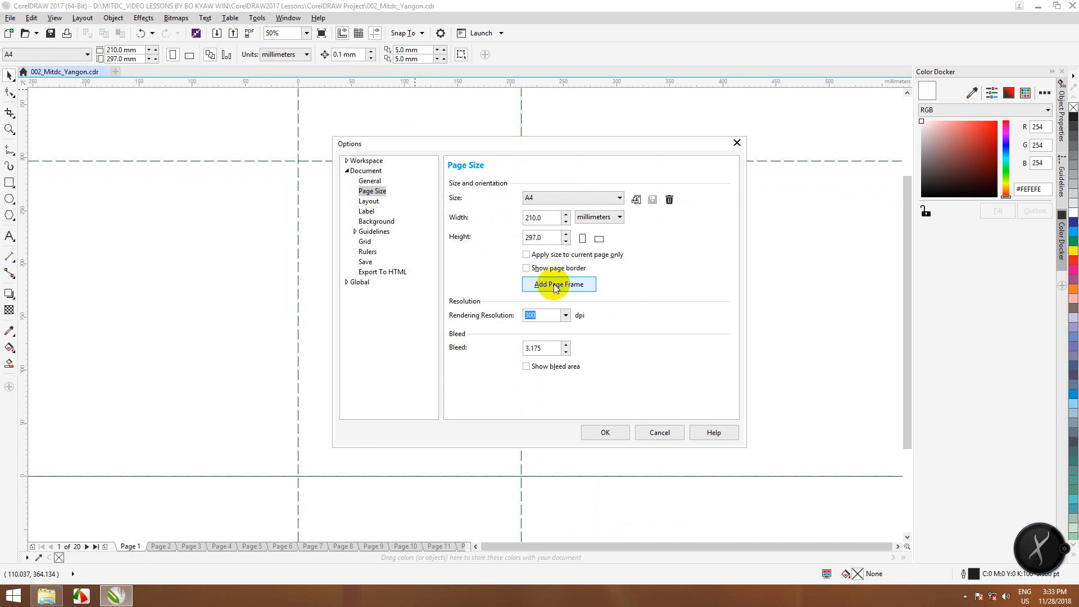
click(607, 431)
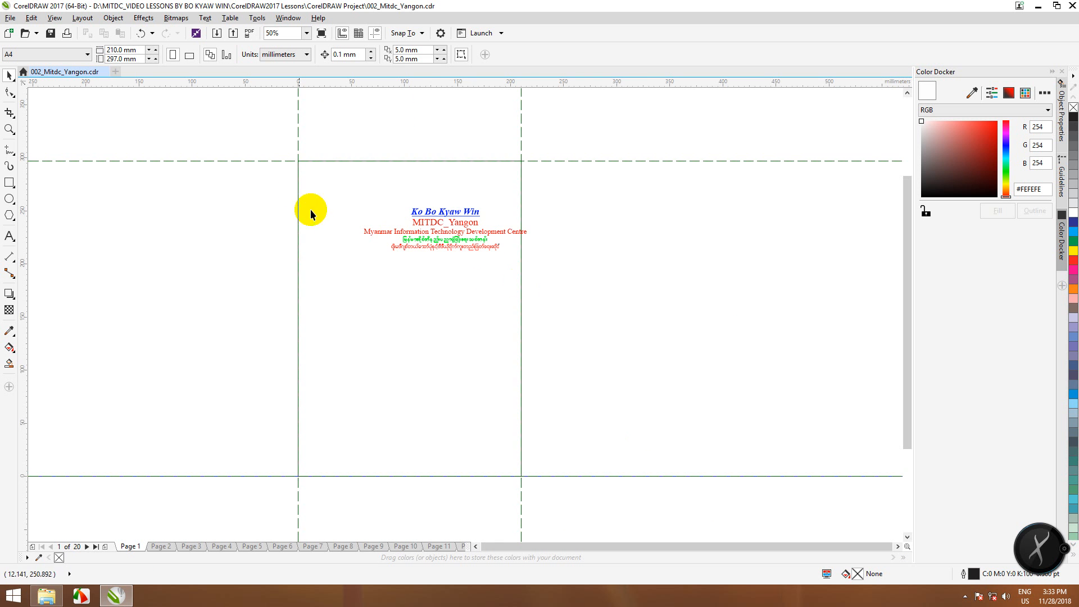
scroll(432, 219, down, 1)
scroll(433, 219, up, 1)
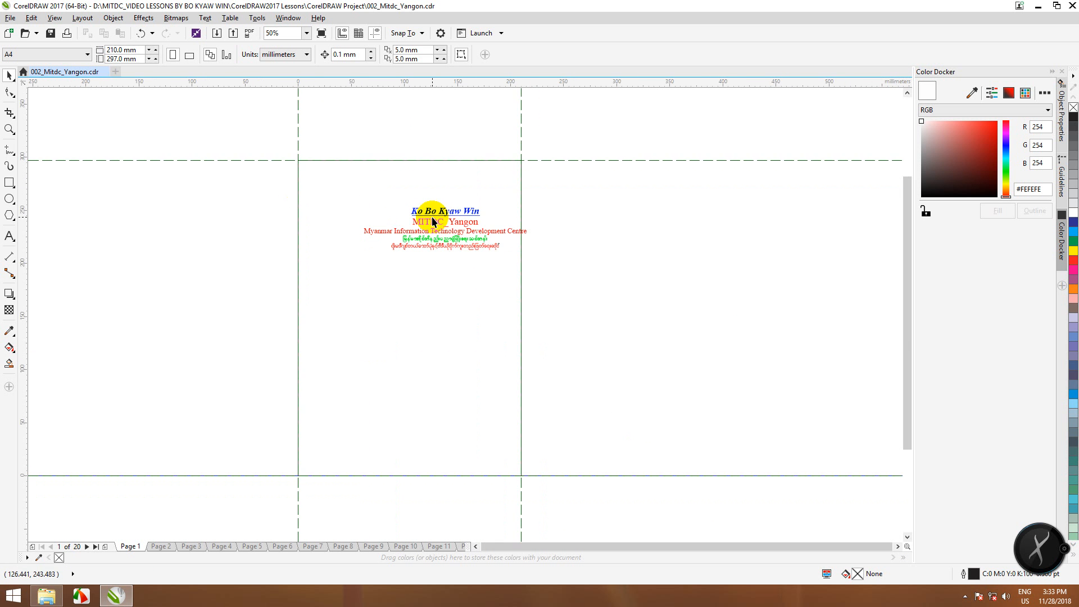
- Set the top margin of the user-defined guideline presets to 0.5 mm
scroll(431, 221, down, 1)
click(256, 17)
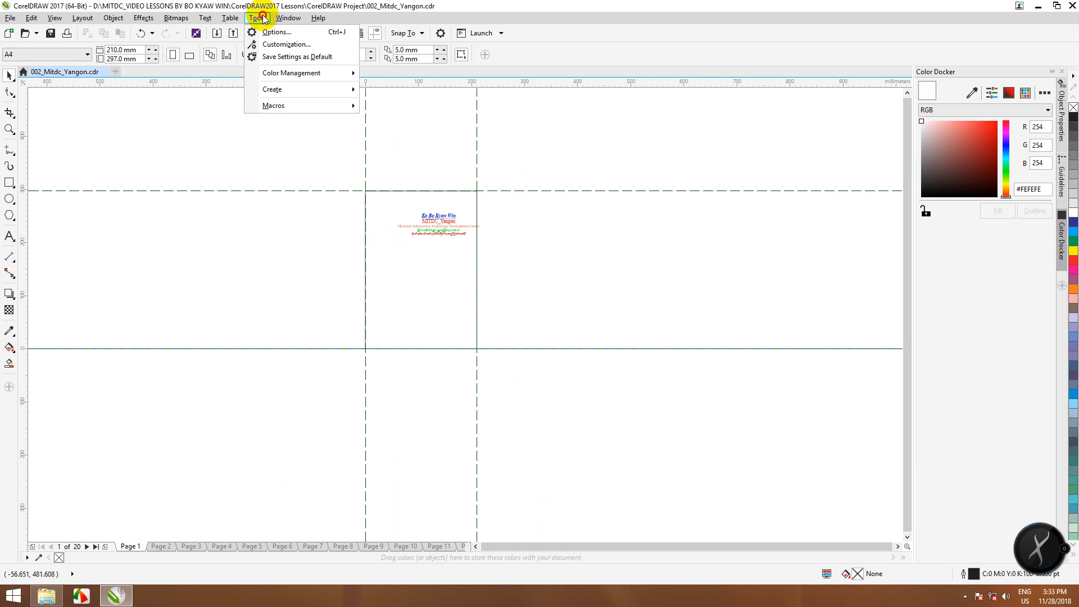
click(270, 33)
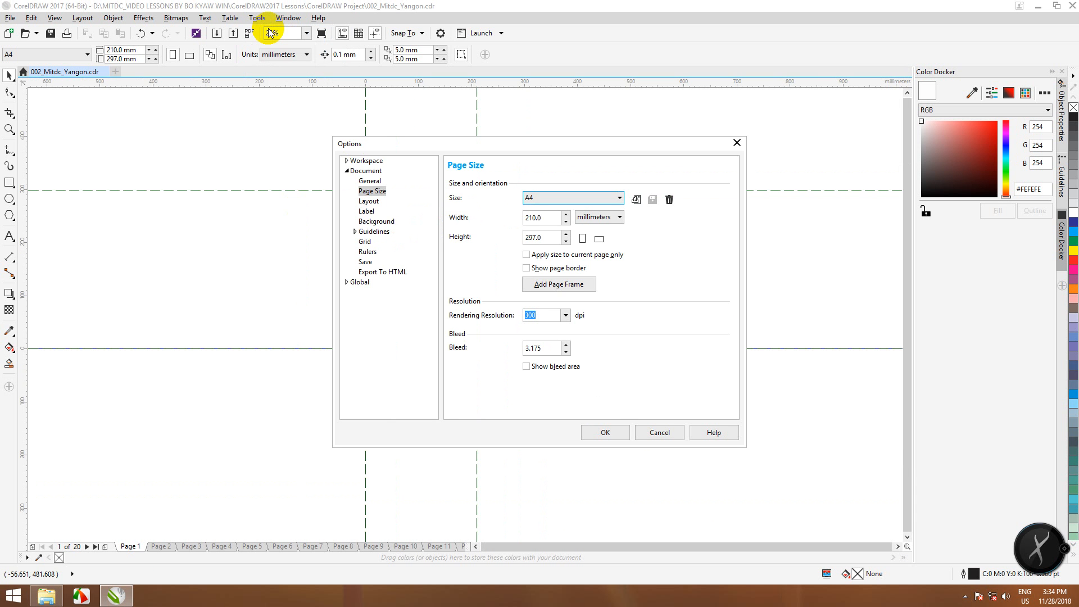
click(355, 231)
click(377, 273)
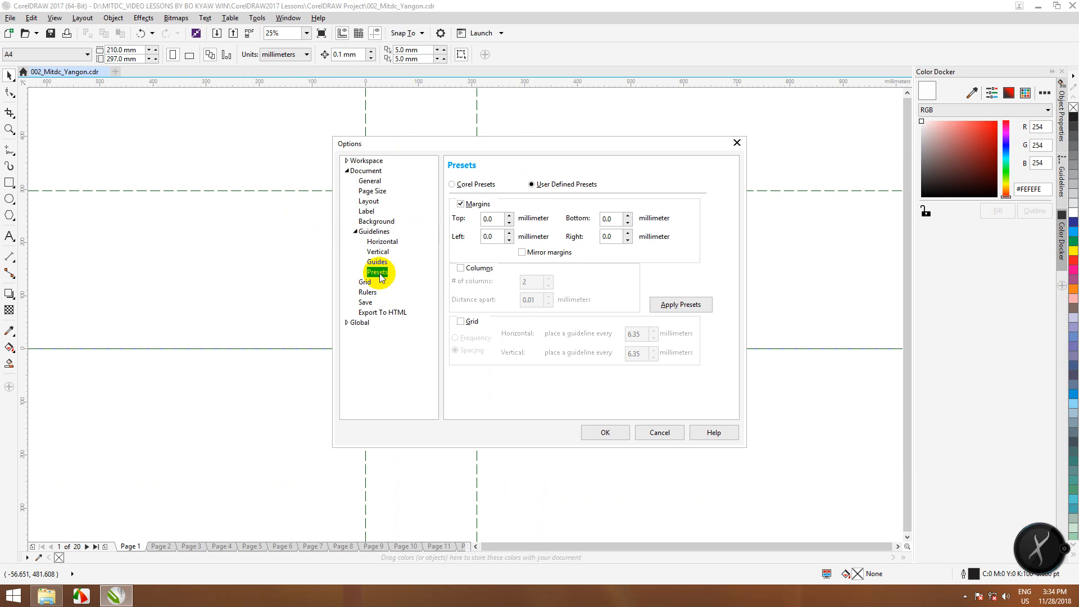
click(508, 217)
click(508, 217)
click(509, 216)
click(508, 217)
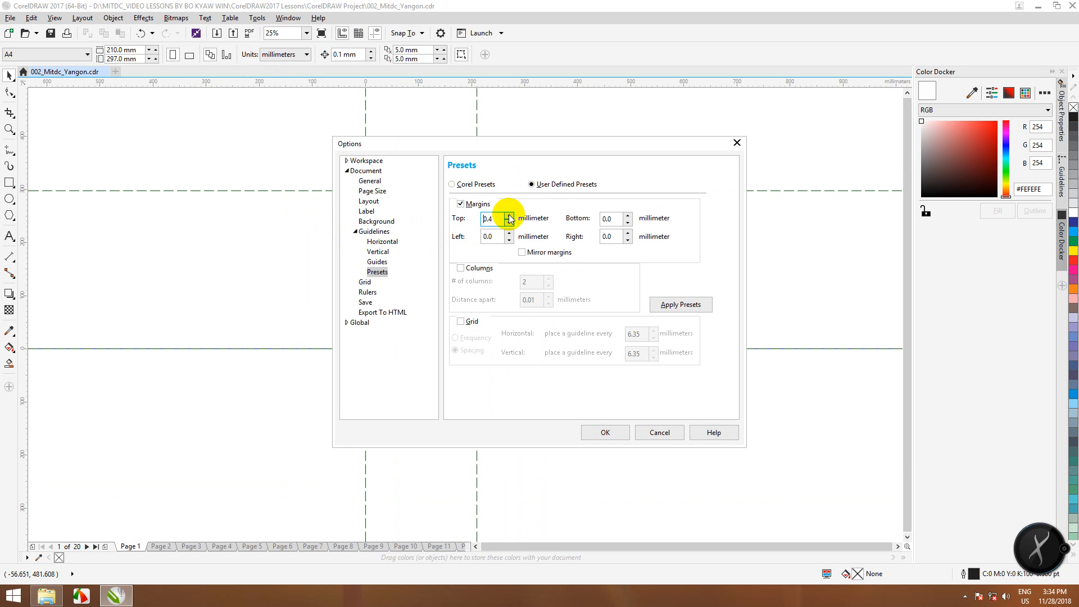
click(508, 216)
- Set the left margin of the guideline presets to 0.5 mm
click(508, 232)
click(508, 233)
click(508, 233)
click(508, 233)
click(508, 233)
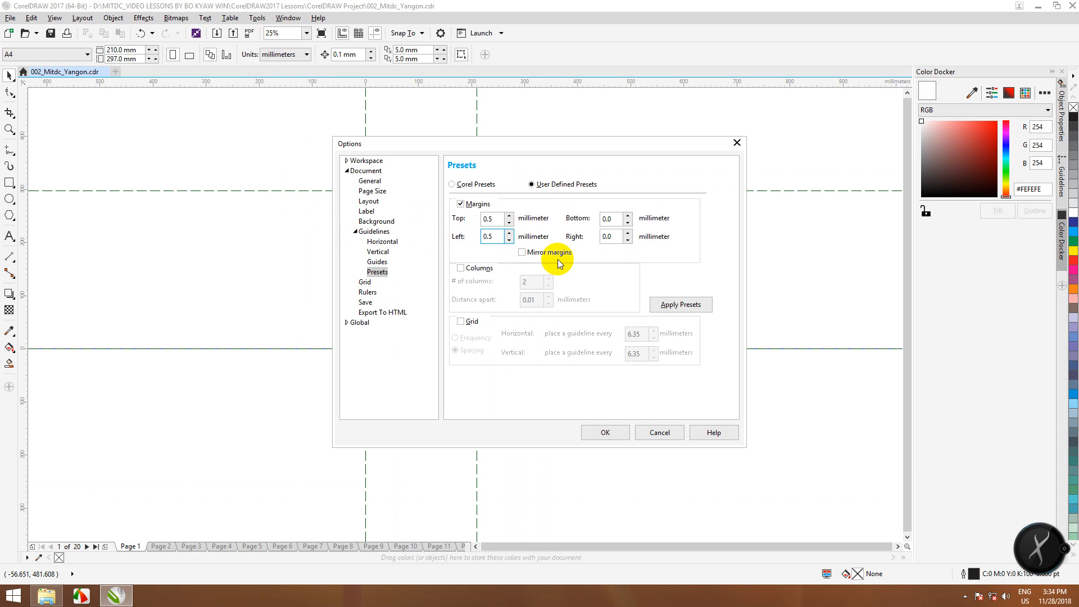
- Enable mirrored margins for the guideline presets, accept the options, and inspect the guidelines at the page edge
click(521, 253)
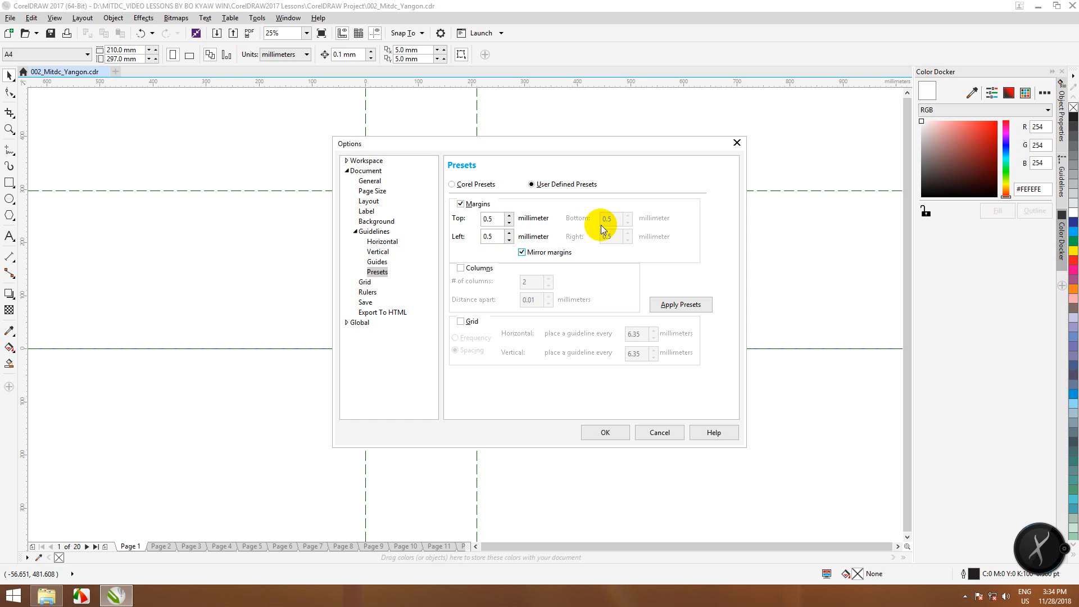
click(508, 215)
click(510, 240)
click(598, 434)
scroll(479, 263, up, 3)
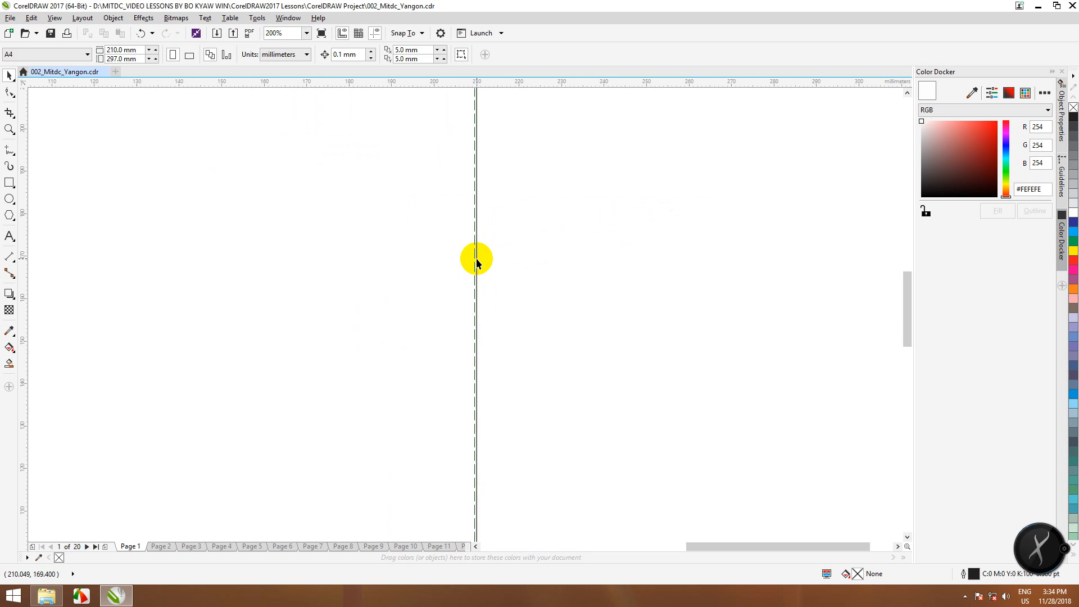
scroll(412, 234, down, 2)
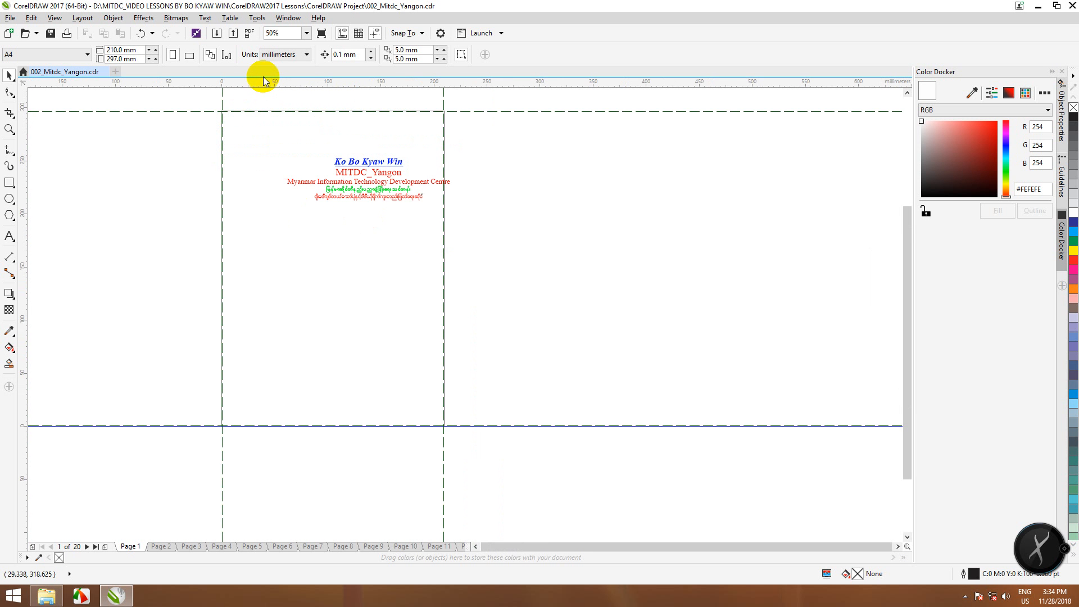
- Change the document's units to inches and select the page frame rectangle
click(307, 55)
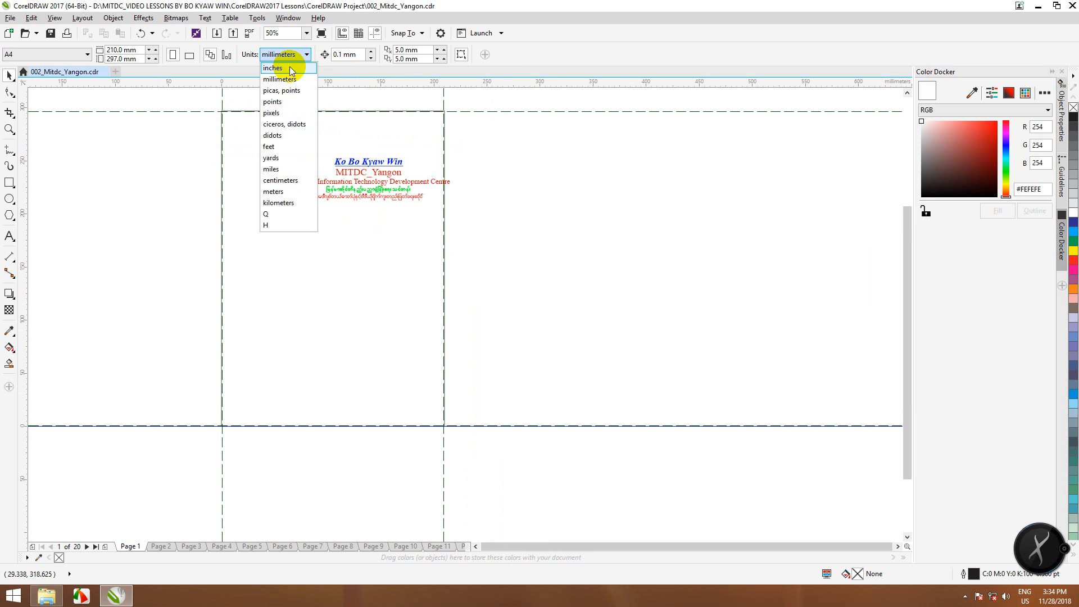
click(289, 68)
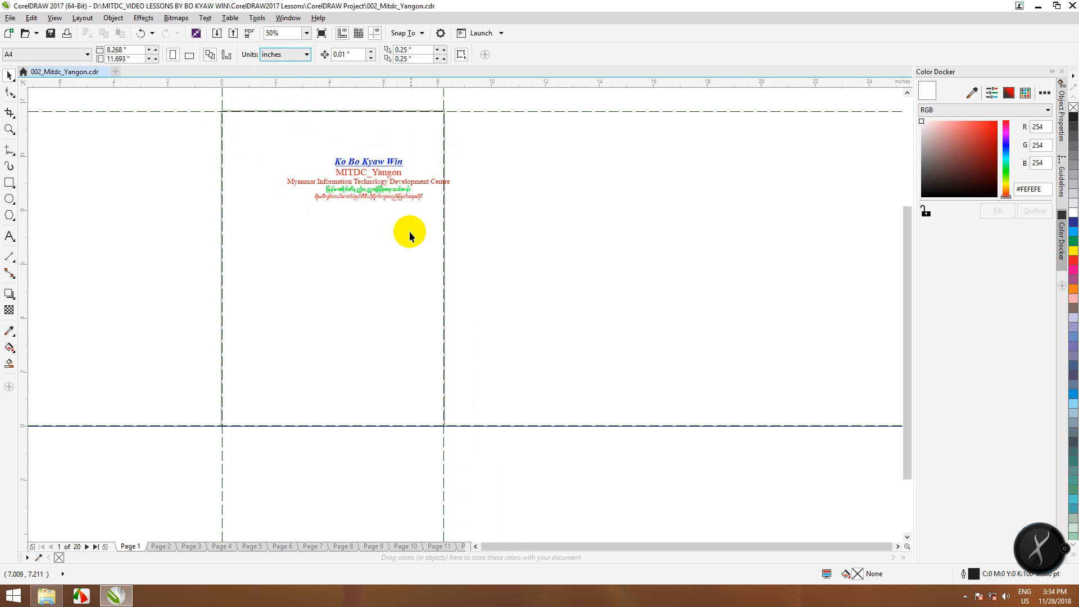
click(428, 243)
scroll(432, 244, down, 1)
scroll(433, 244, up, 1)
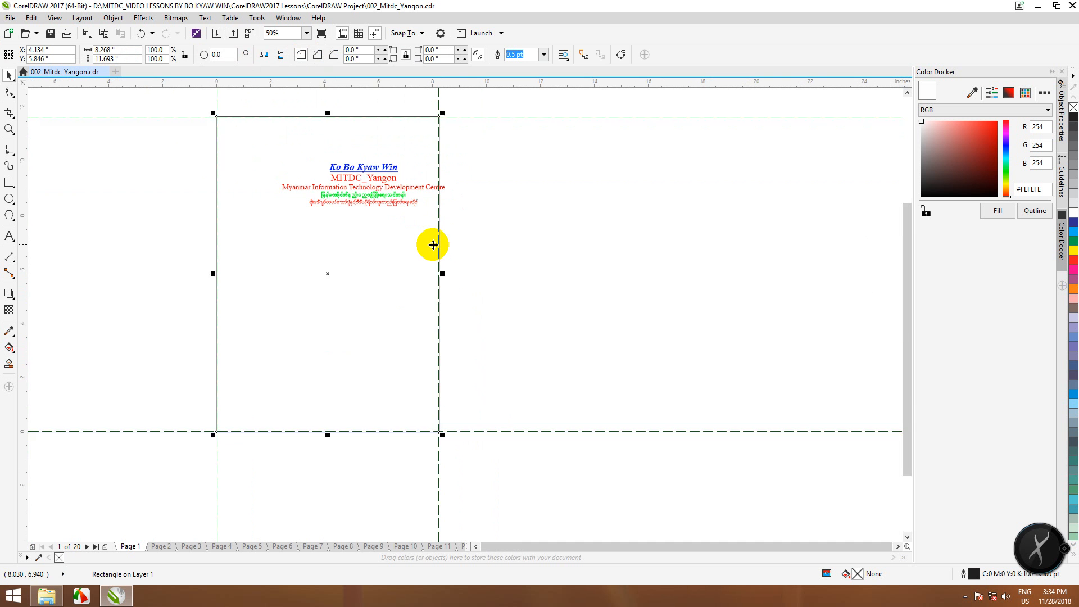
scroll(433, 244, down, 1)
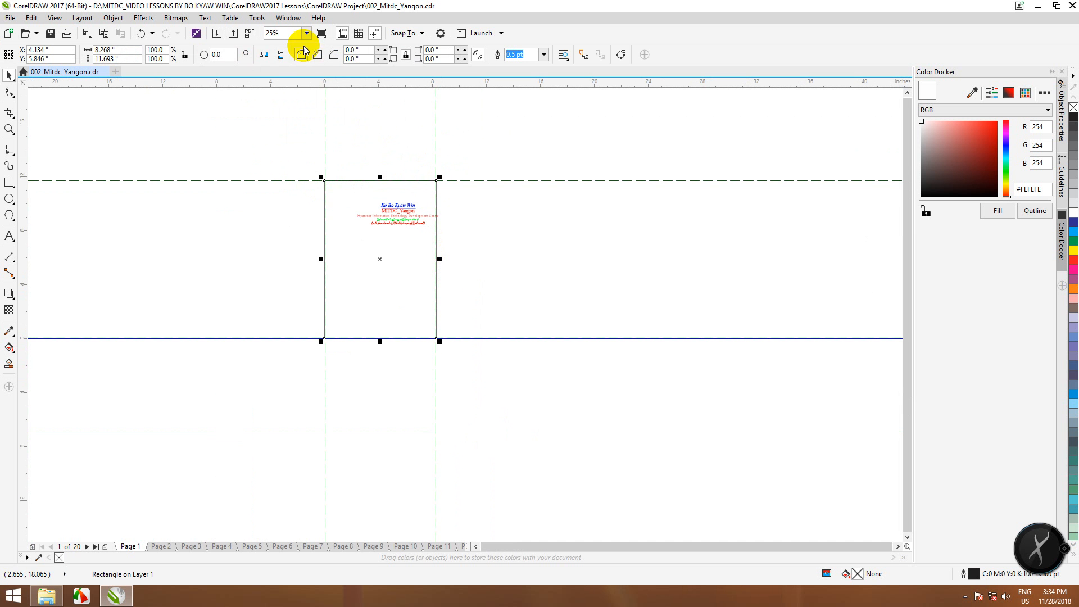
- Reopen the document's guideline preset options with the user-defined margins
click(257, 18)
click(271, 34)
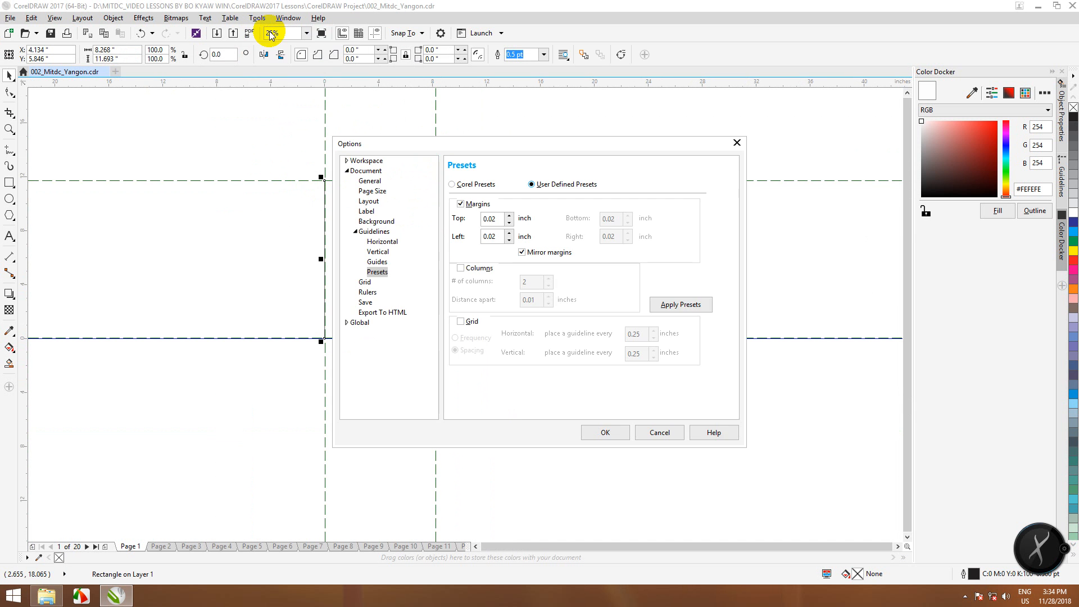
click(509, 223)
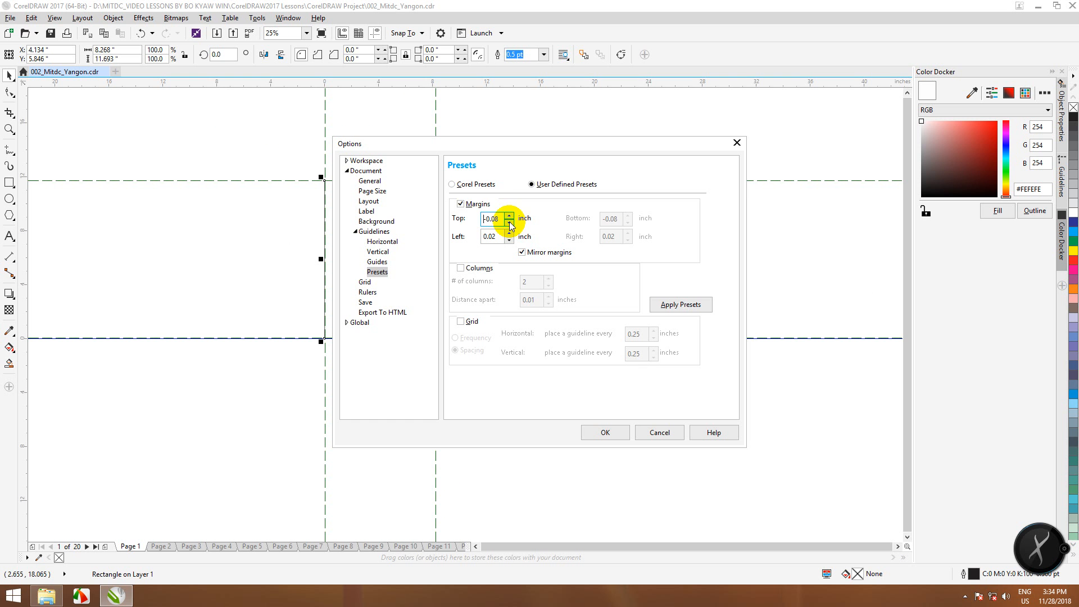
click(509, 216)
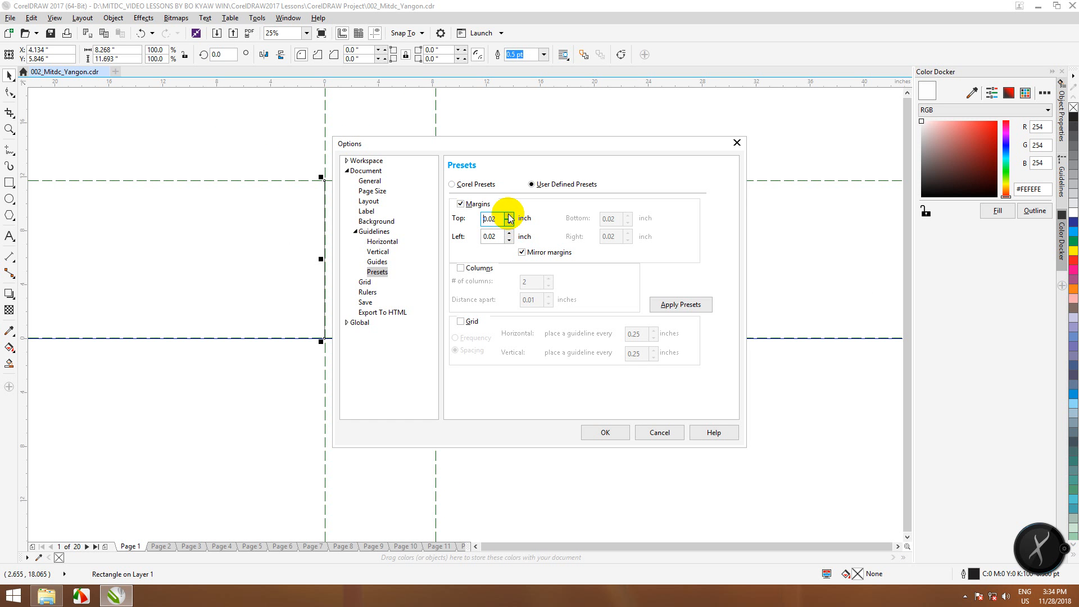
click(510, 217)
click(510, 223)
click(460, 205)
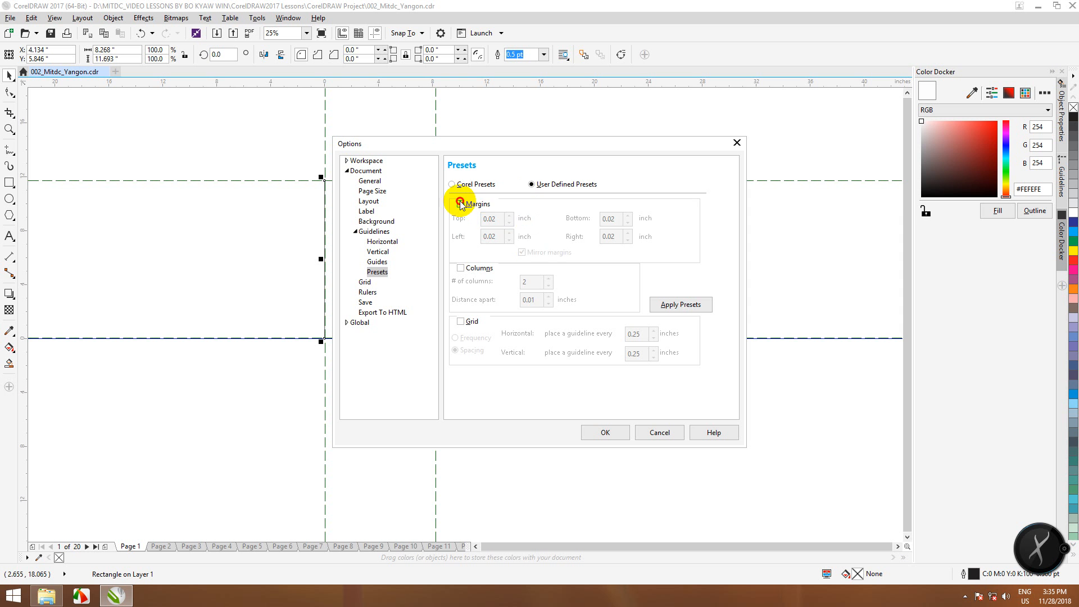
click(461, 204)
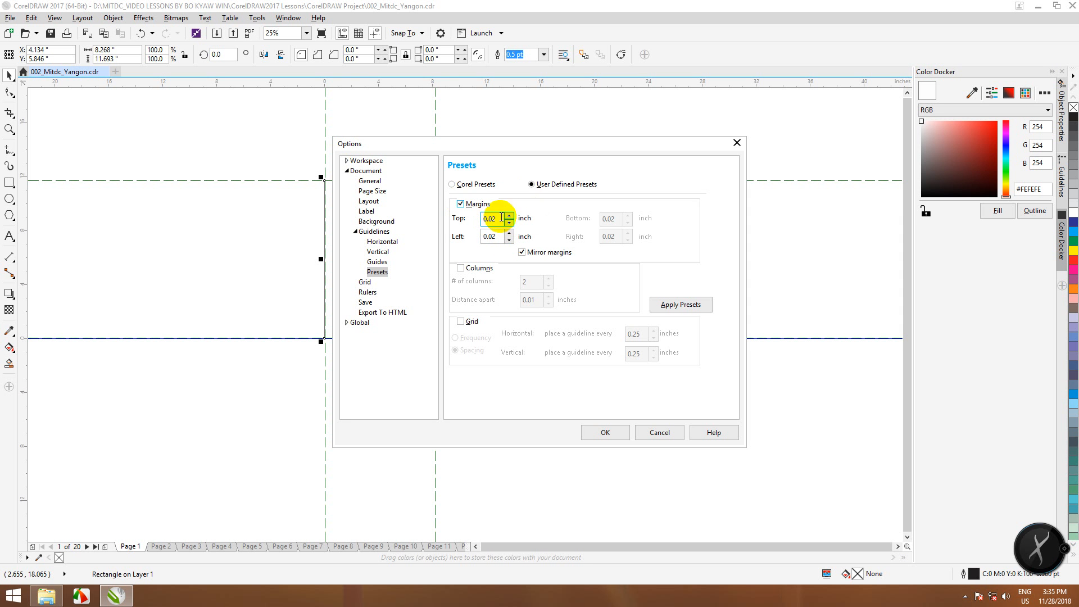
- Set the top and left mirrored margins of the guideline presets to 0.5 inch and accept the options
double_click(499, 219)
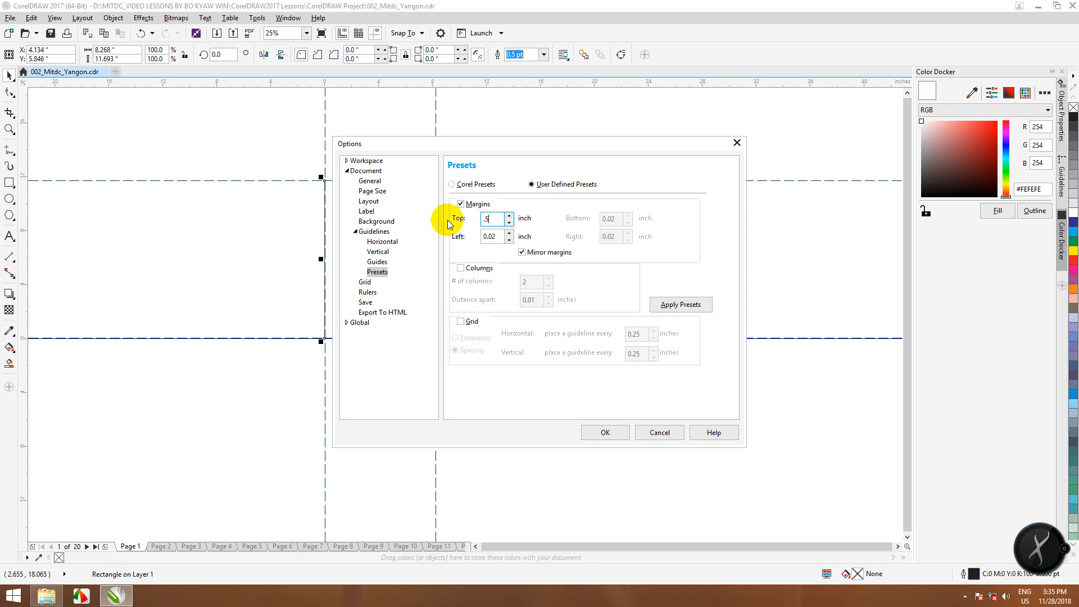
double_click(490, 237)
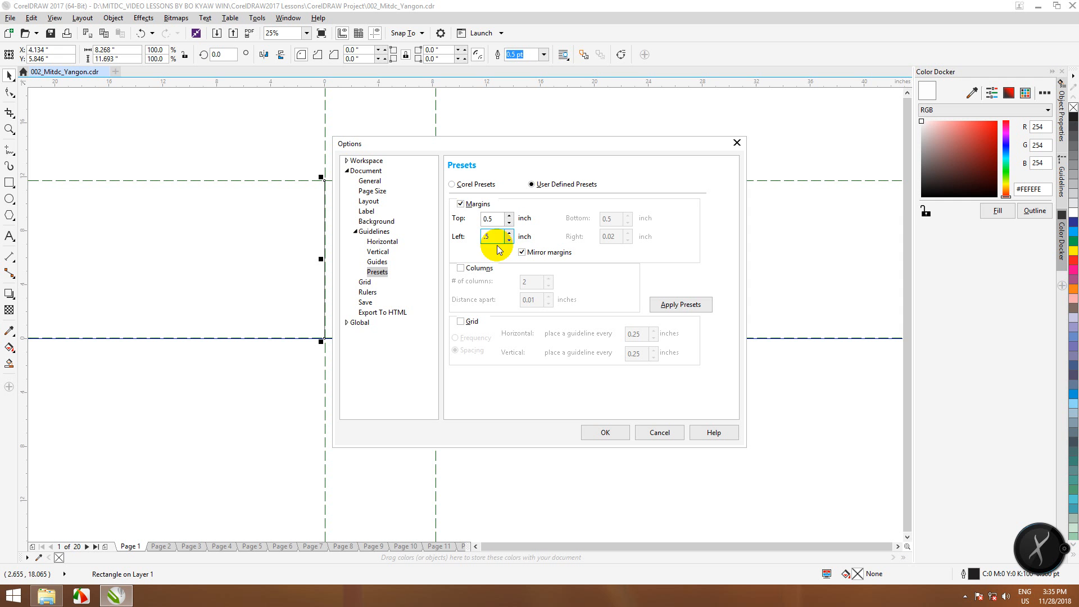
key(Tab)
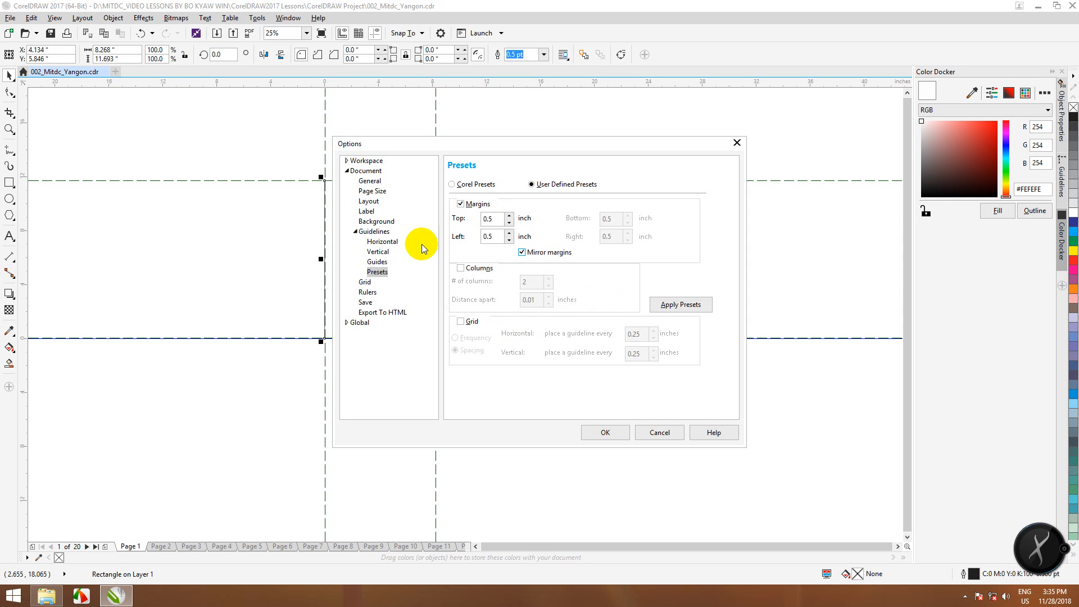
click(609, 432)
click(609, 433)
scroll(433, 197, up, 2)
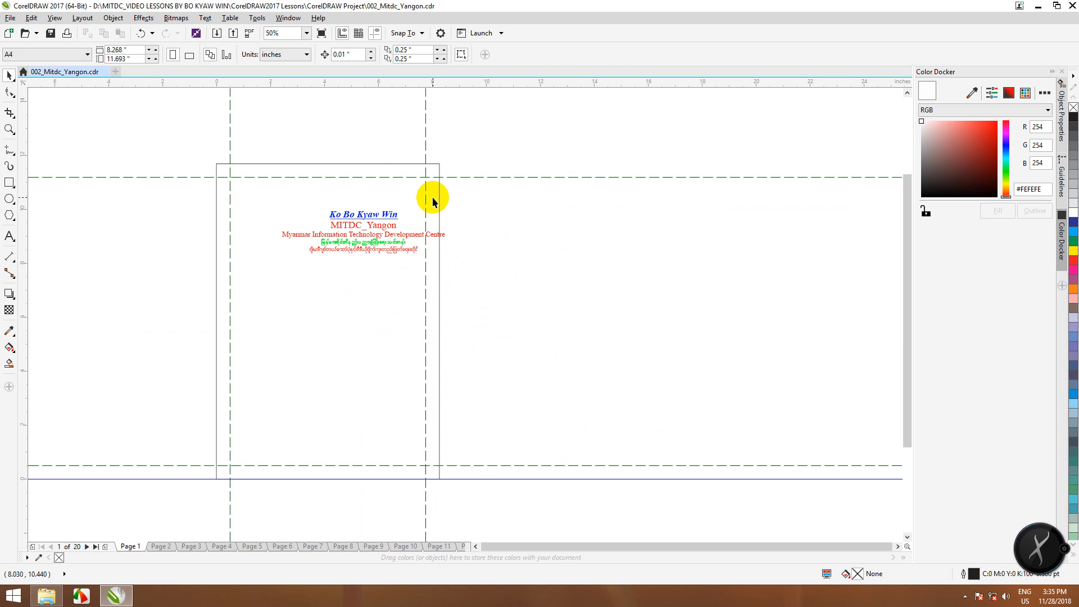
scroll(432, 196, up, 2)
scroll(433, 197, down, 1)
- Move the five-line artistic text block to about X 4.121 and Y 9.943 inches, centred between the vertical margin guidelines
key(h)
drag(371, 244, 492, 233)
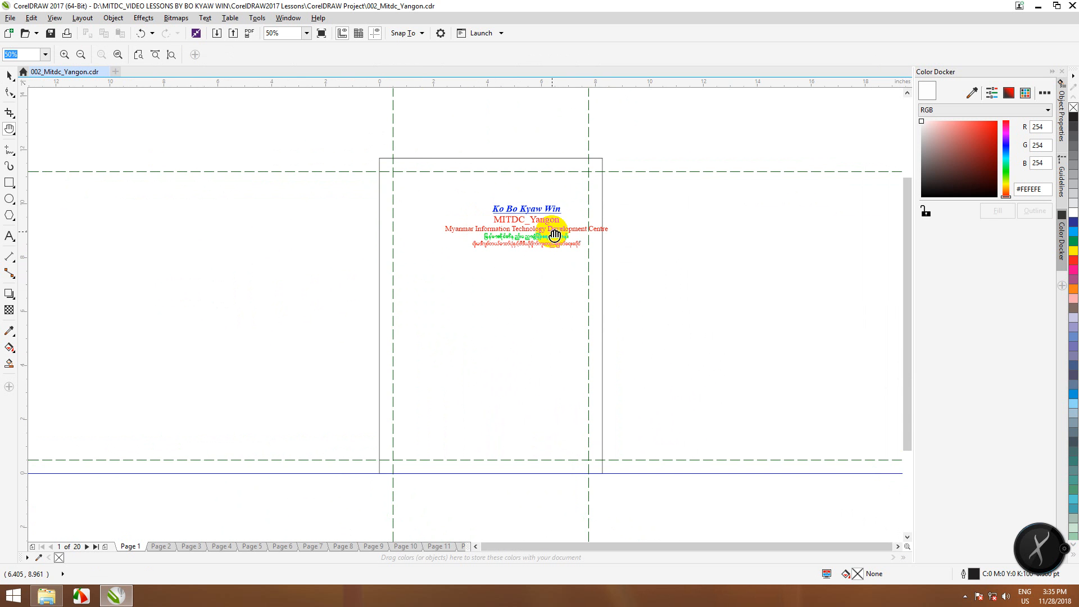
click(9, 74)
mouse_move(529, 211)
mouse_down()
mouse_move(494, 208)
mouse_move(514, 204)
mouse_up()
key(ctrl+z)
click(520, 228)
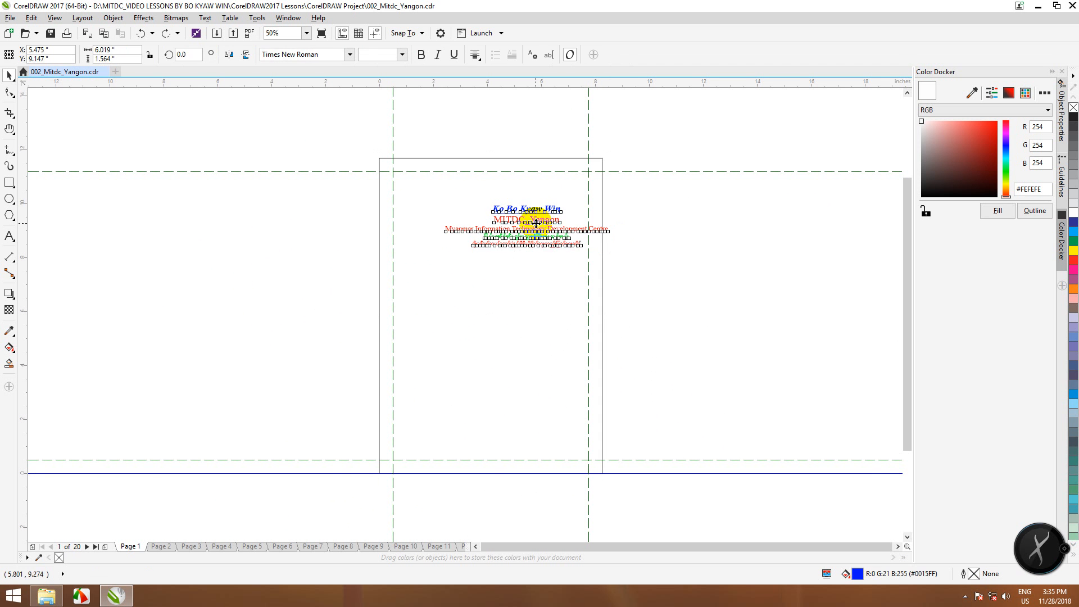
drag(540, 210, 504, 190)
- Select the last Burmese line of the heading text and fill it with the purple colour #D900FF
scroll(513, 203, up, 2)
scroll(514, 203, up, 1)
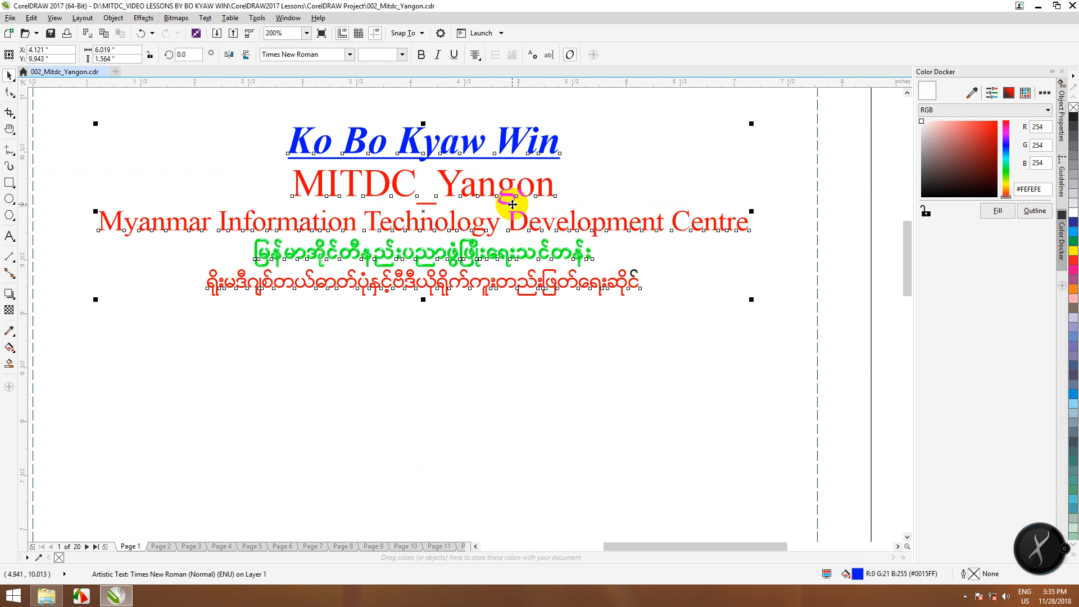
scroll(513, 204, down, 1)
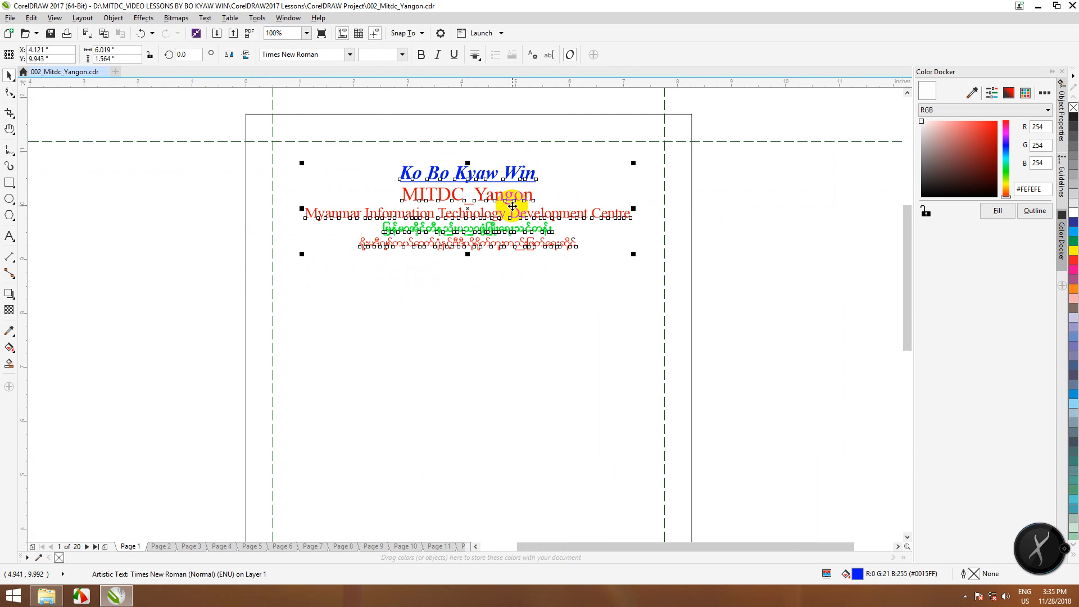
scroll(498, 231, up, 1)
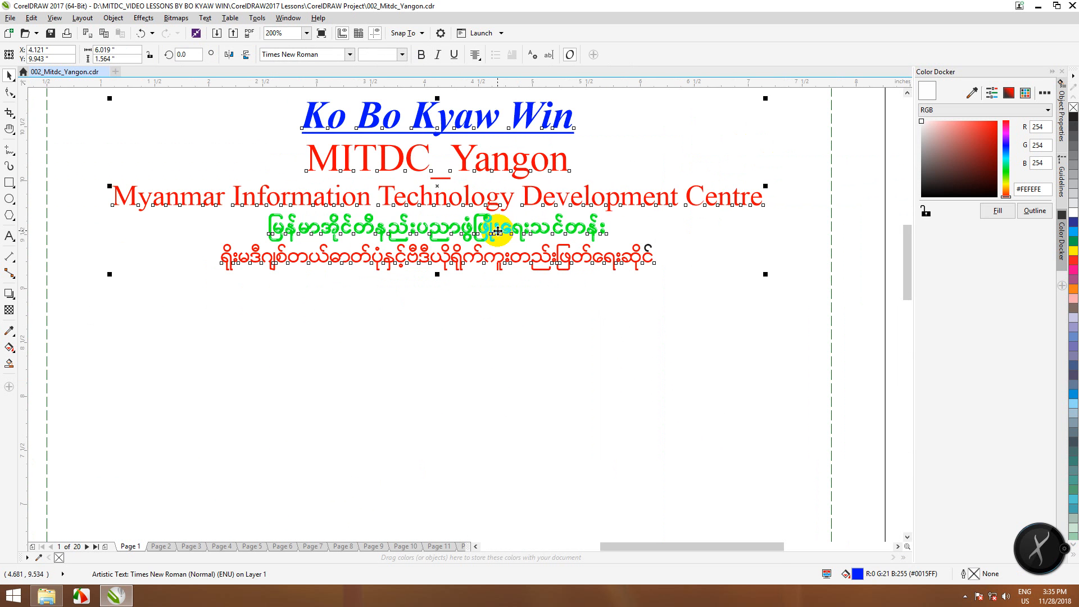
click(411, 273)
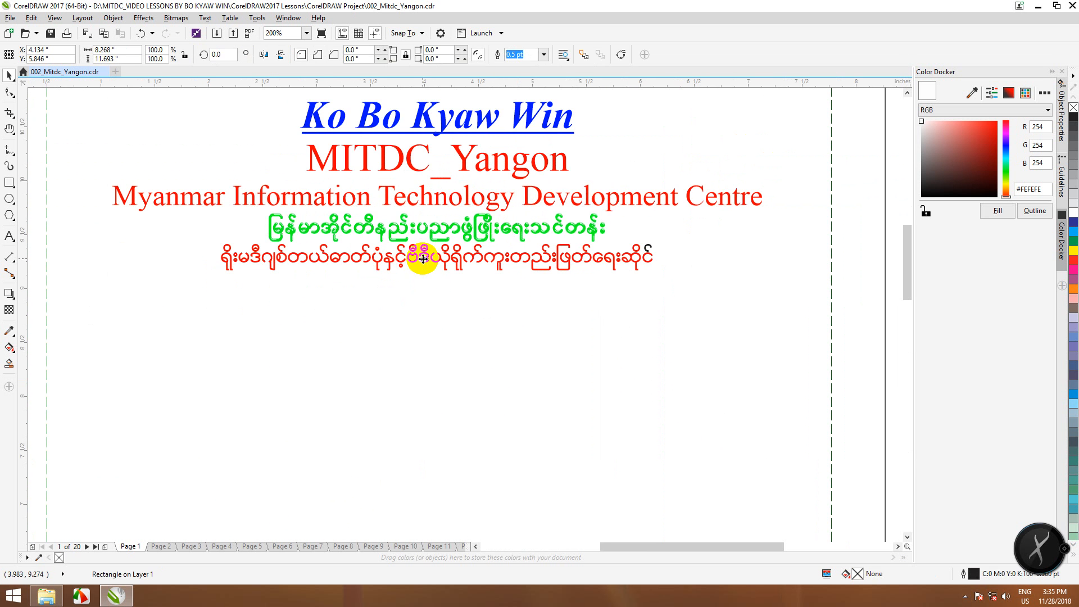
double_click(226, 258)
drag(222, 258, 666, 254)
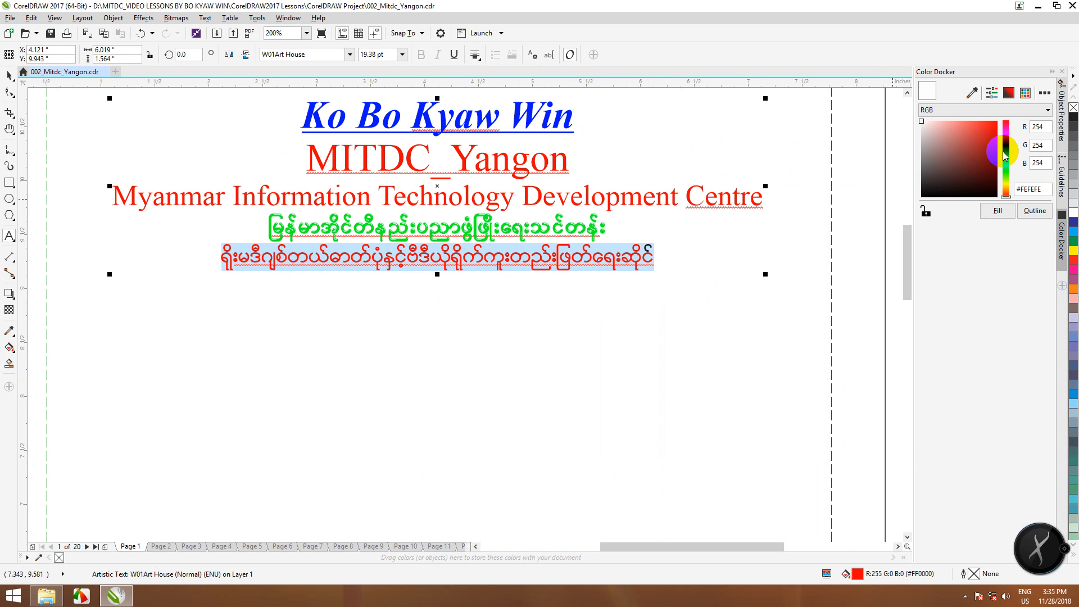
click(1006, 168)
drag(983, 140, 997, 121)
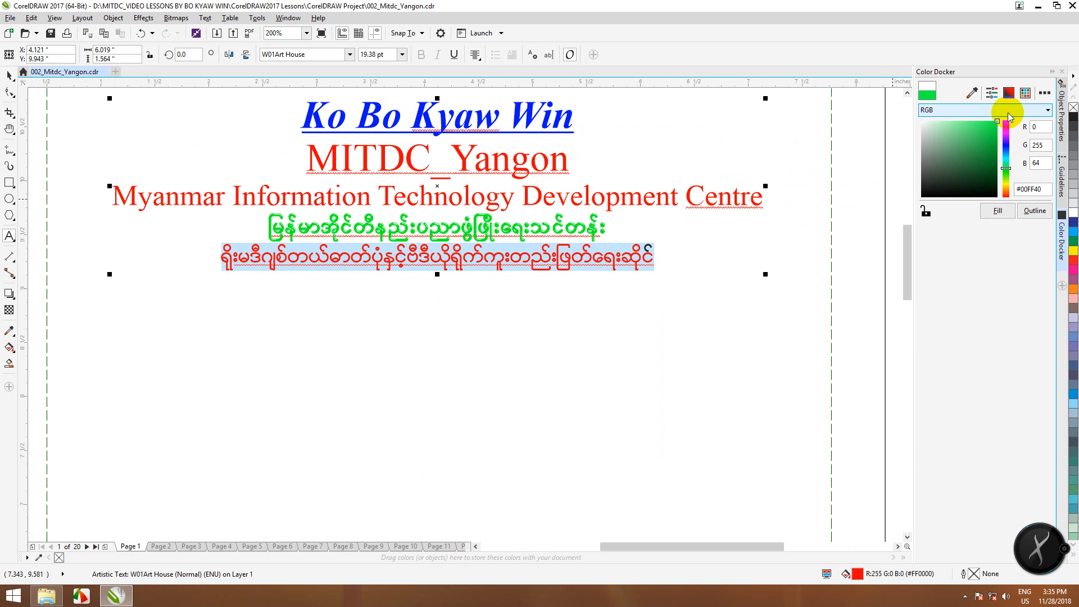
click(1006, 162)
drag(1006, 164, 1006, 135)
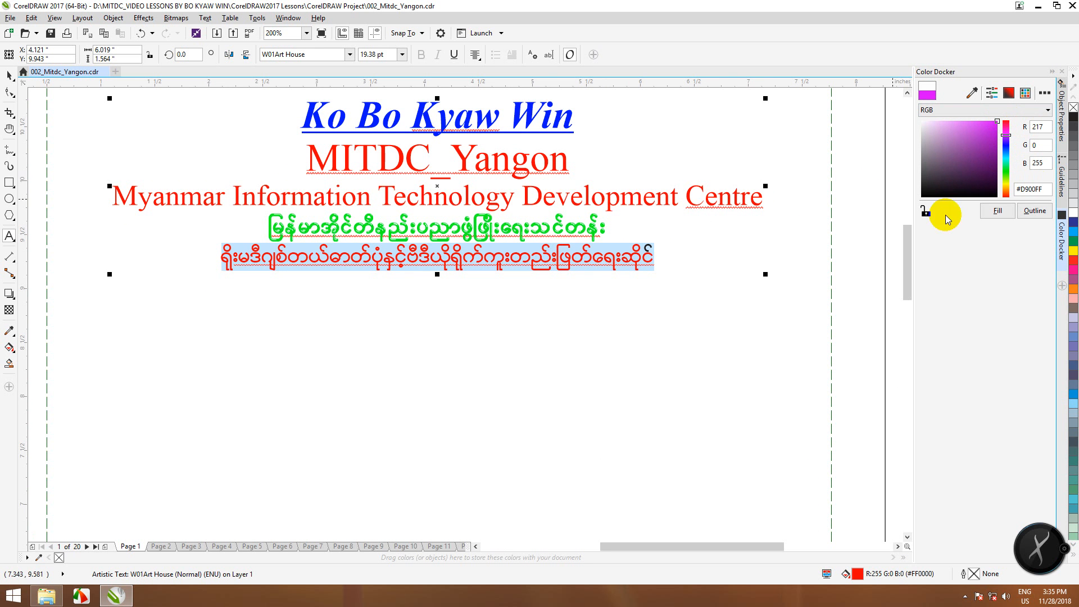
click(997, 210)
- Retype the mark at the end of the last Burmese line so the final character takes the purple fill
click(648, 262)
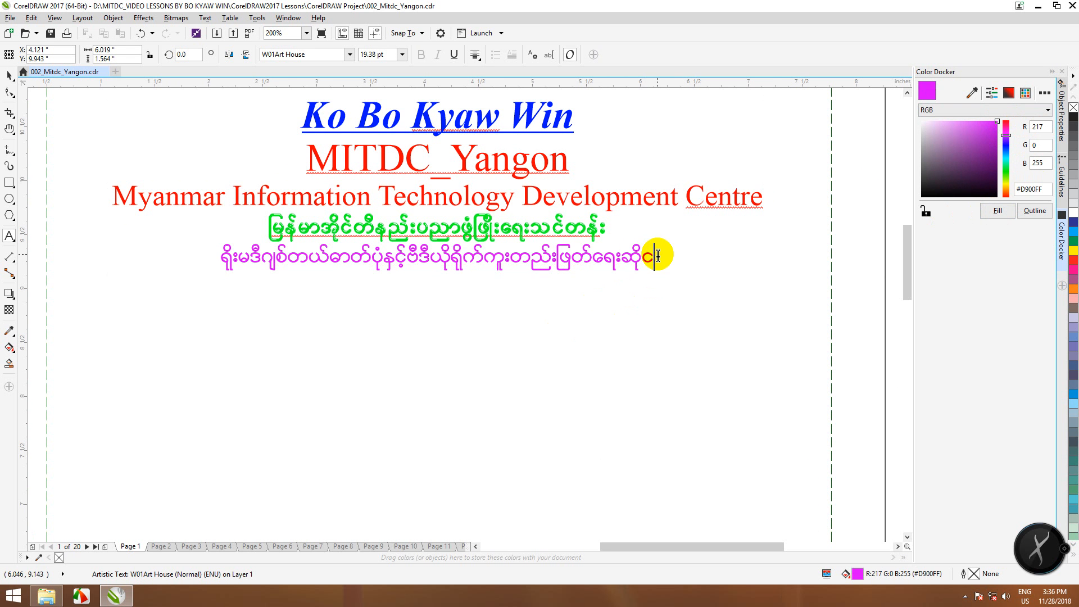
key(BackSpace)
text(c)
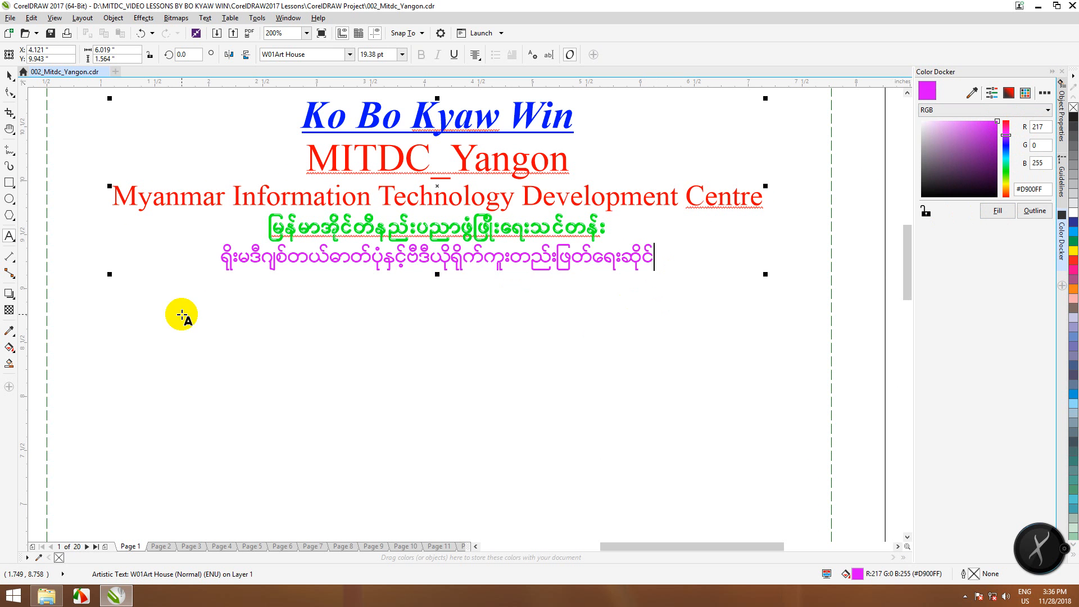
- Show the Text Properties docker and float it beside the page, clear of the heading text
double_click(464, 258)
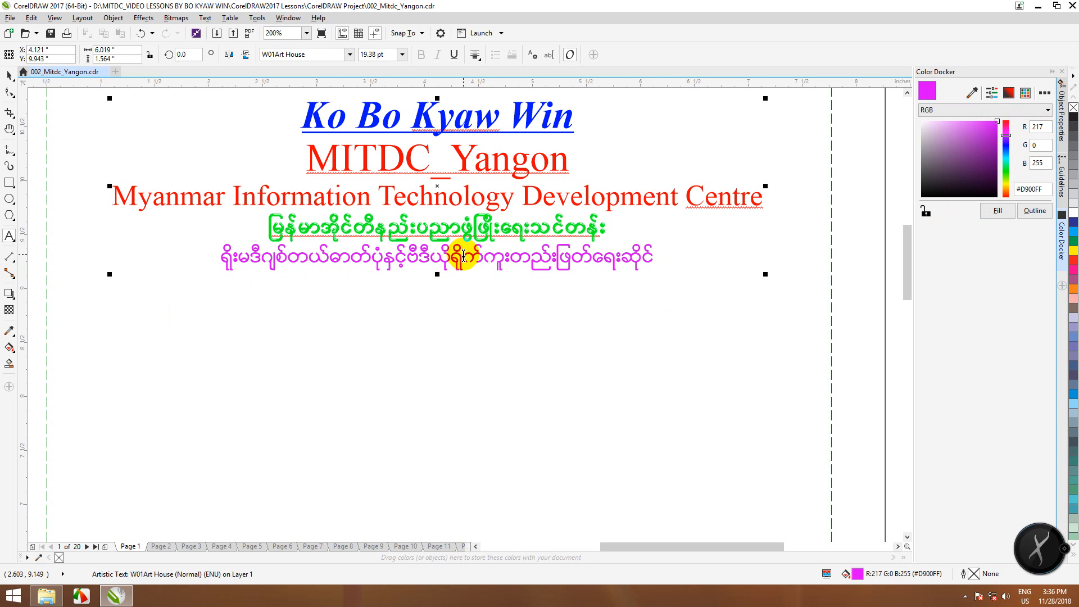
click(289, 19)
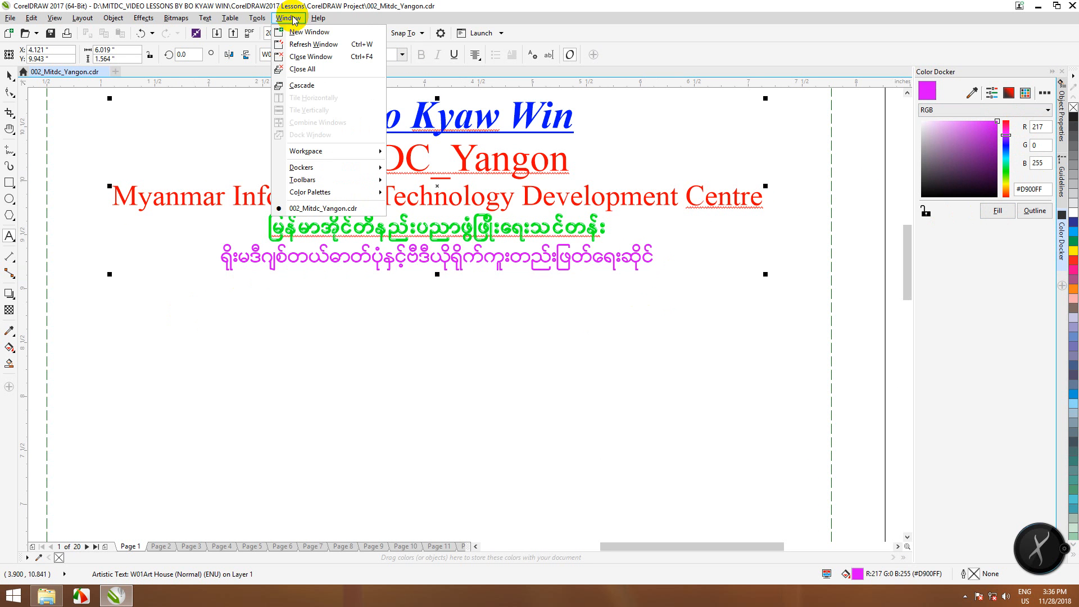
mouse_move(354, 167)
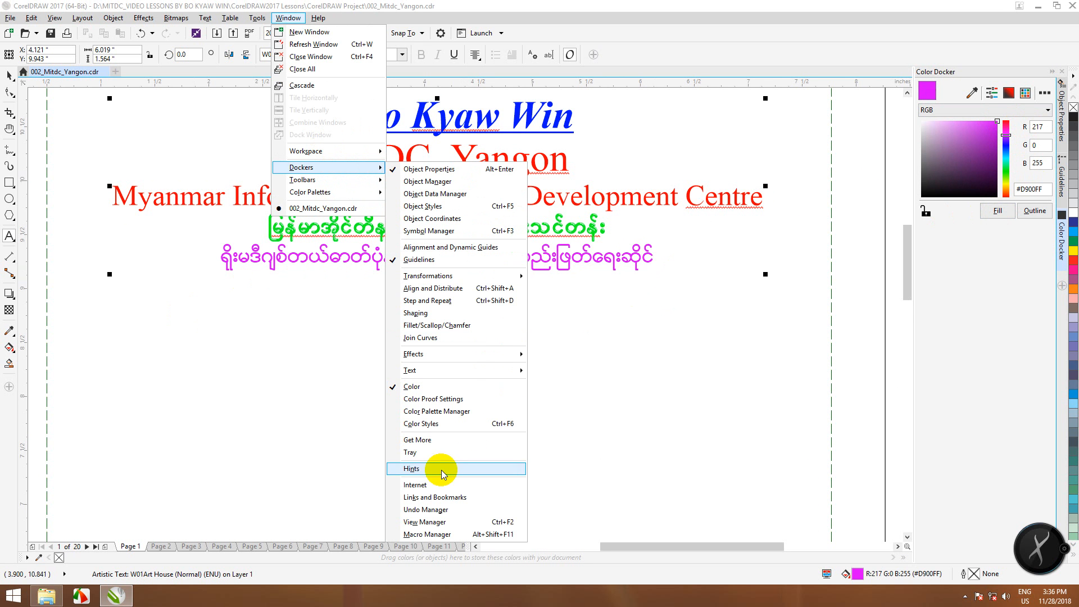
mouse_move(489, 370)
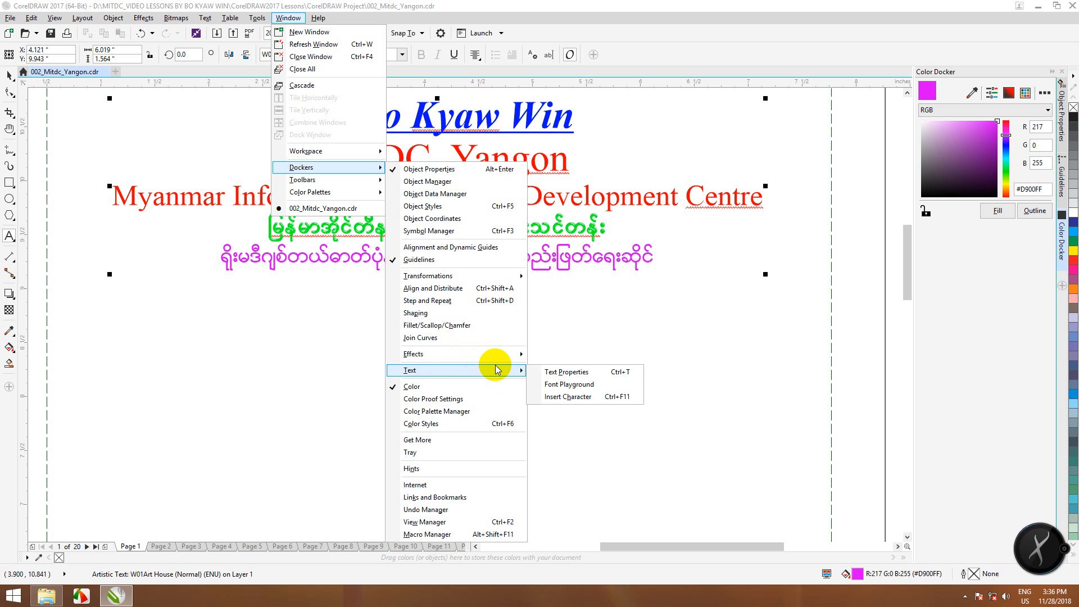
click(568, 373)
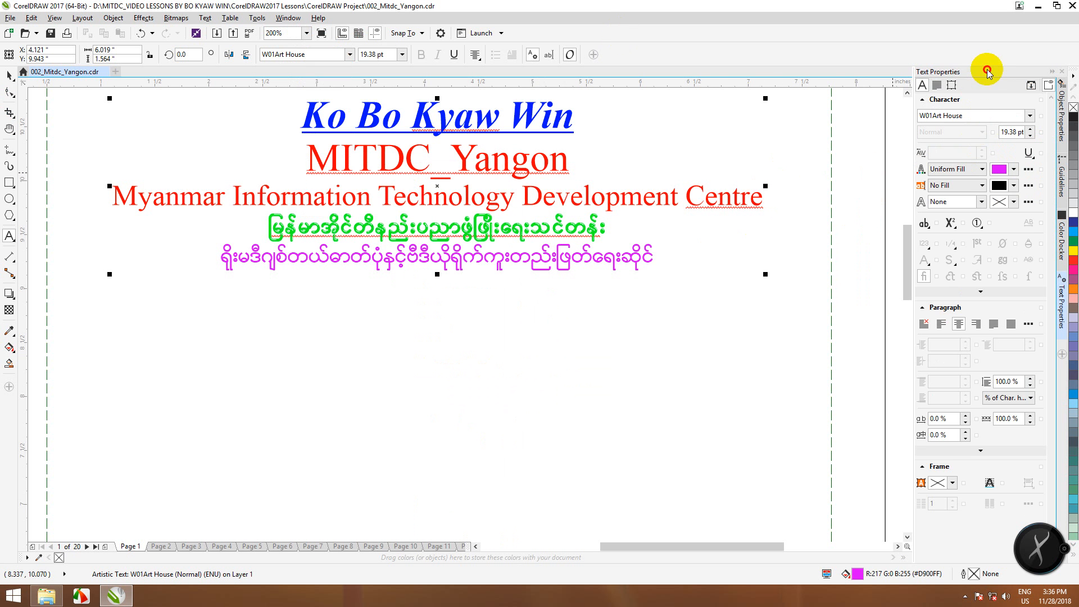
drag(988, 69, 806, 85)
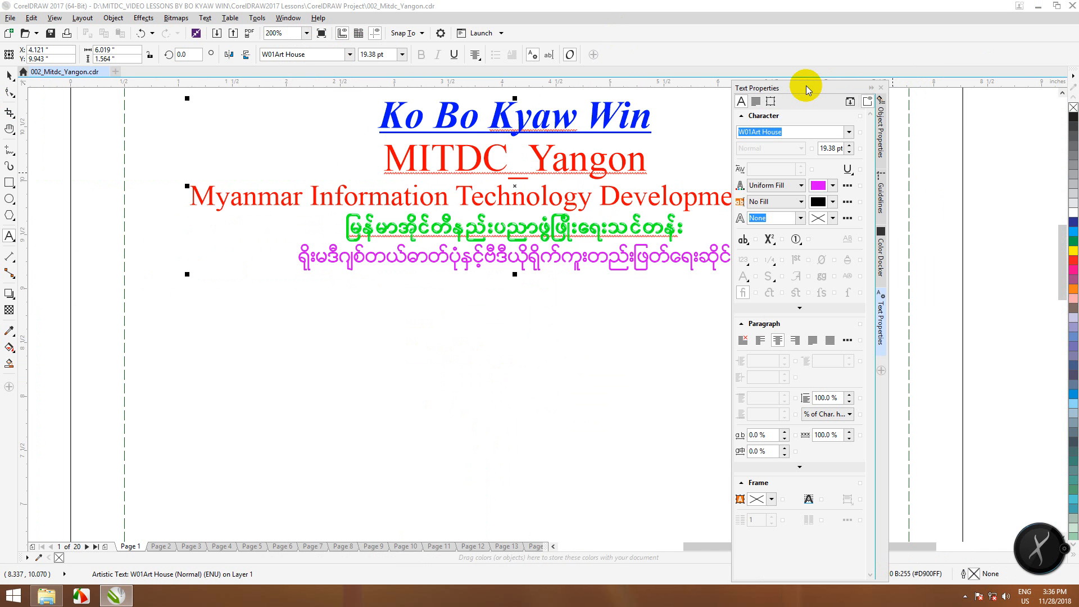
scroll(513, 161, down, 5)
scroll(646, 214, up, 2)
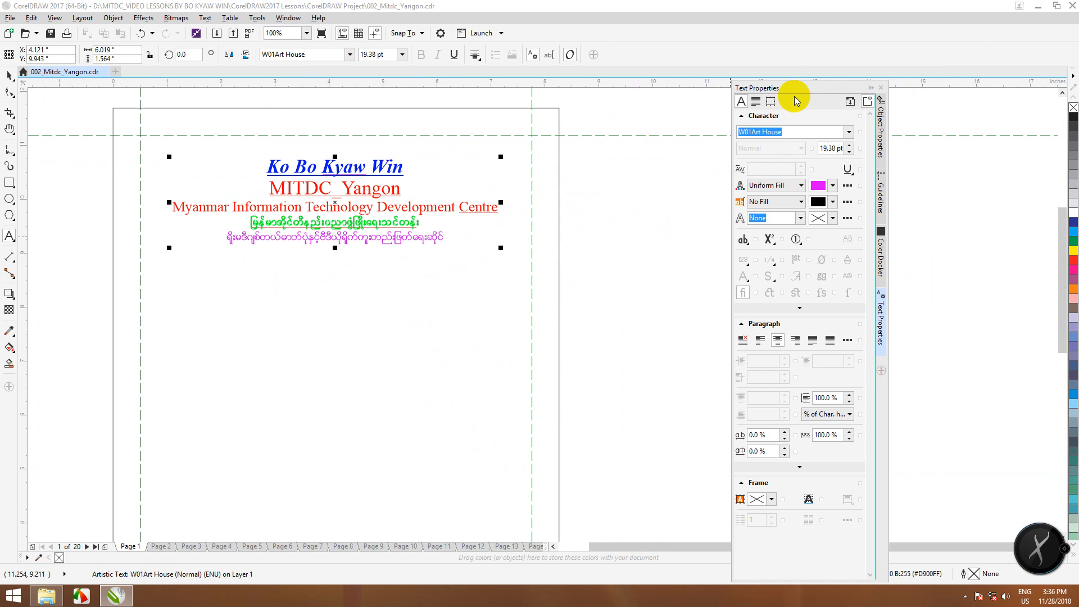
drag(801, 88, 902, 87)
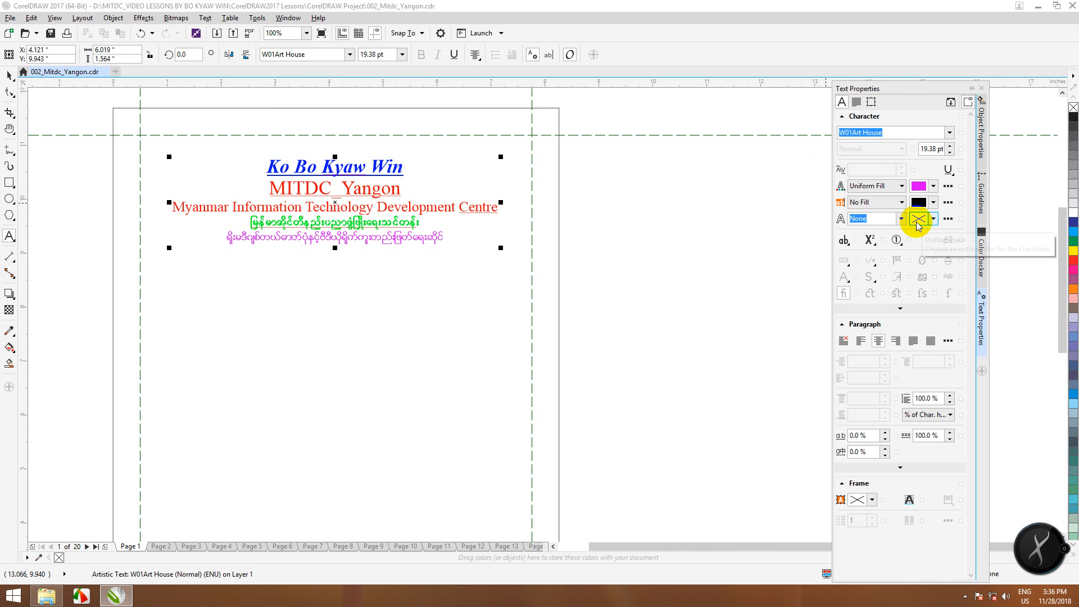
- Increase the font size of the blue name line at the top of the heading to 36.84 pt
click(307, 169)
drag(268, 167, 411, 169)
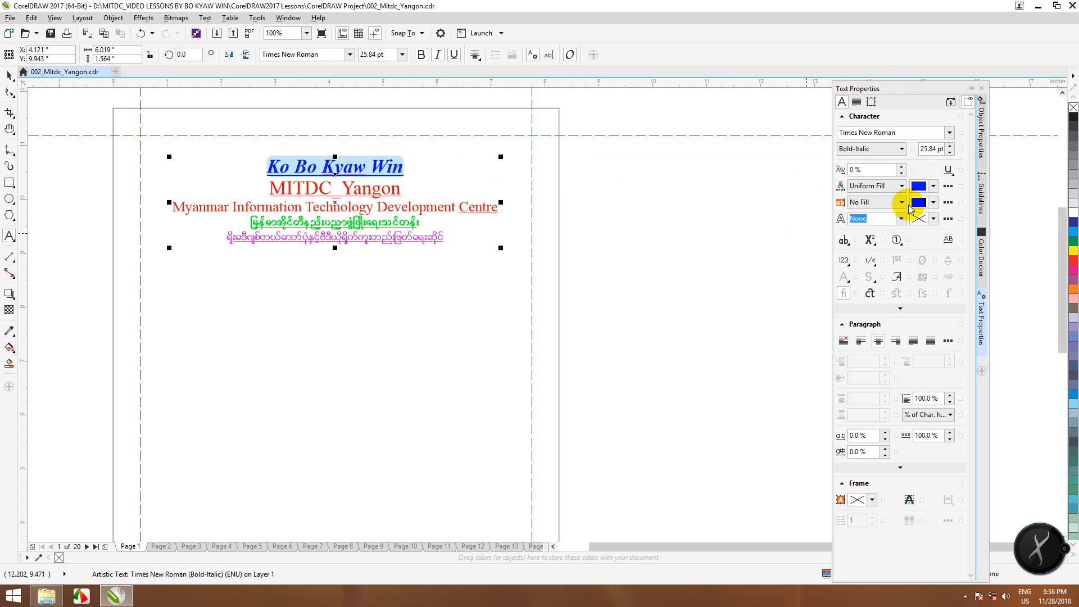
click(950, 145)
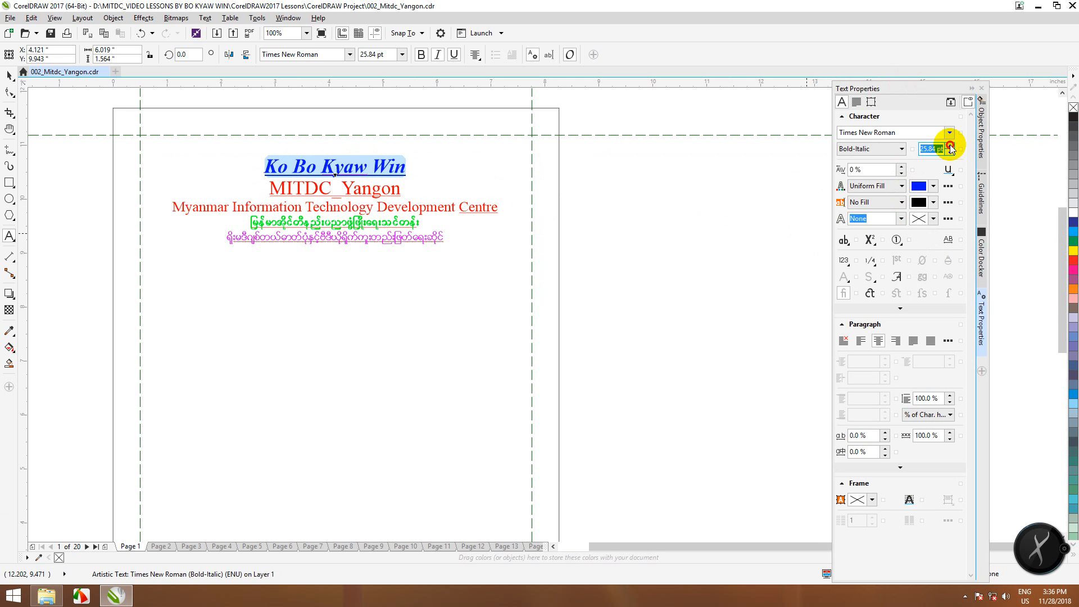
click(950, 145)
click(949, 146)
click(950, 145)
click(949, 145)
click(950, 146)
click(950, 146)
click(949, 145)
click(950, 145)
click(950, 145)
click(950, 146)
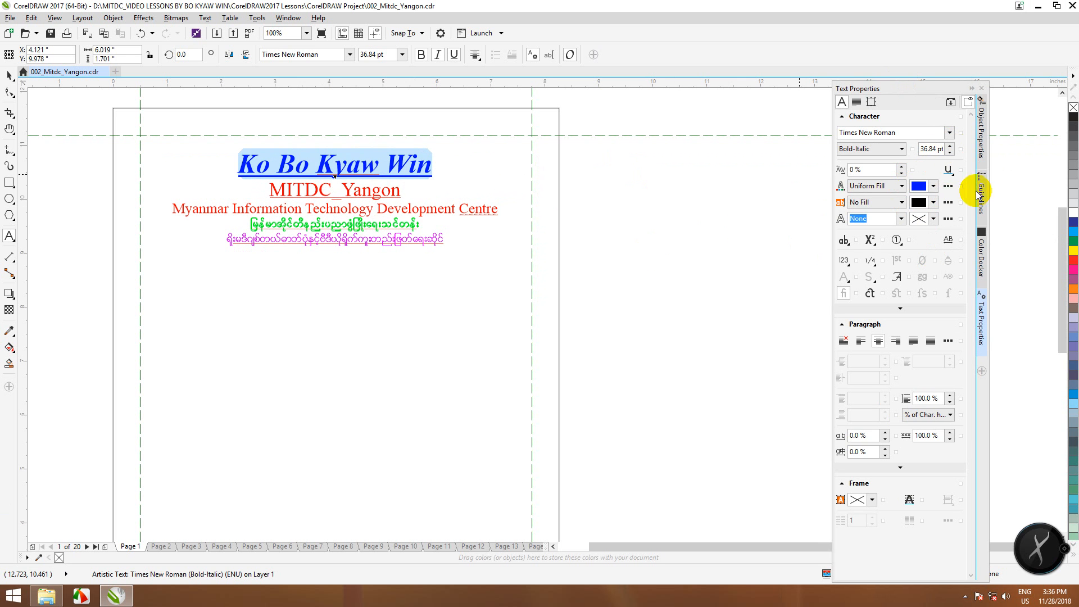
- Remove the underline from the blue name line and reapply it with the Single Thin style
click(949, 169)
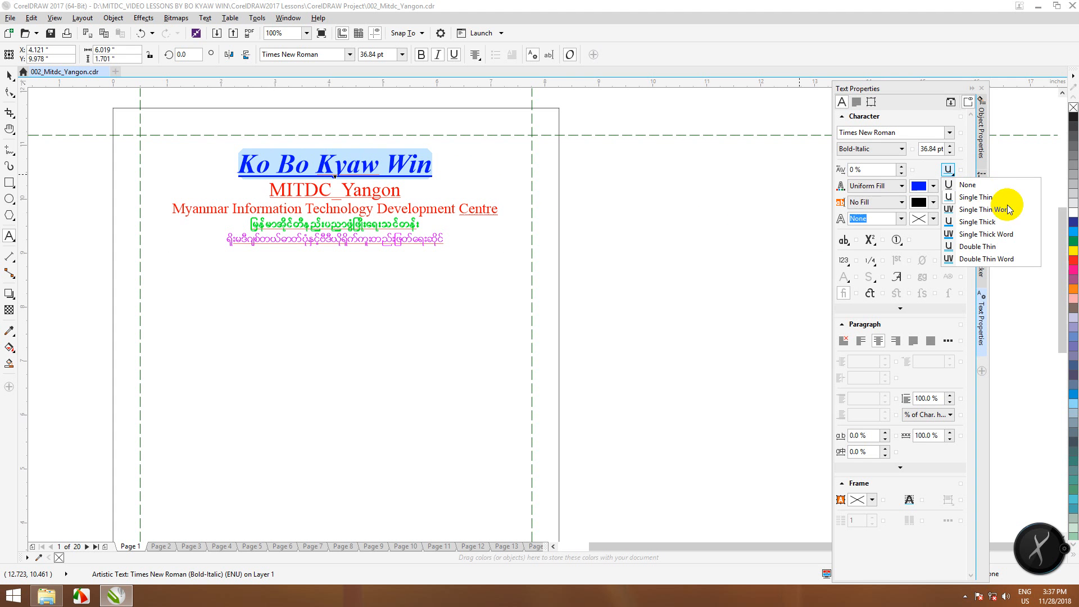
click(967, 184)
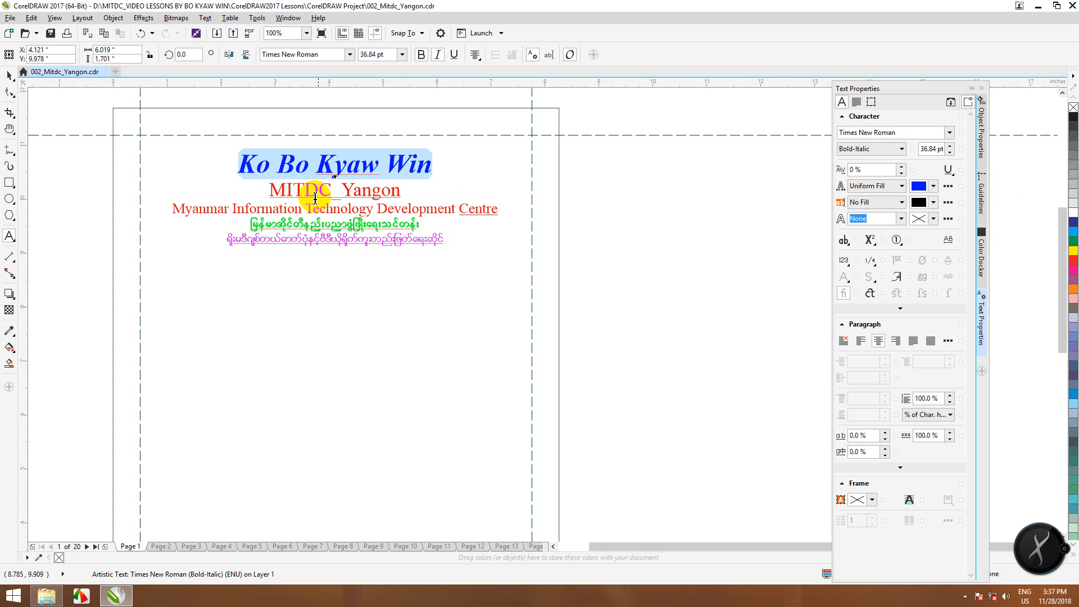
click(344, 163)
drag(239, 164, 431, 164)
click(948, 170)
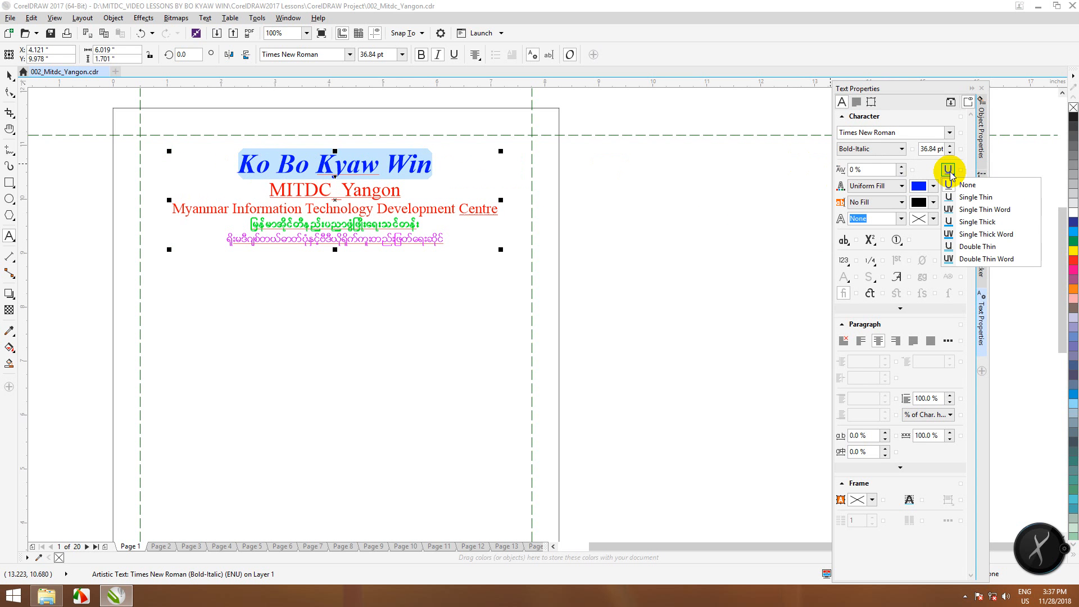
click(981, 197)
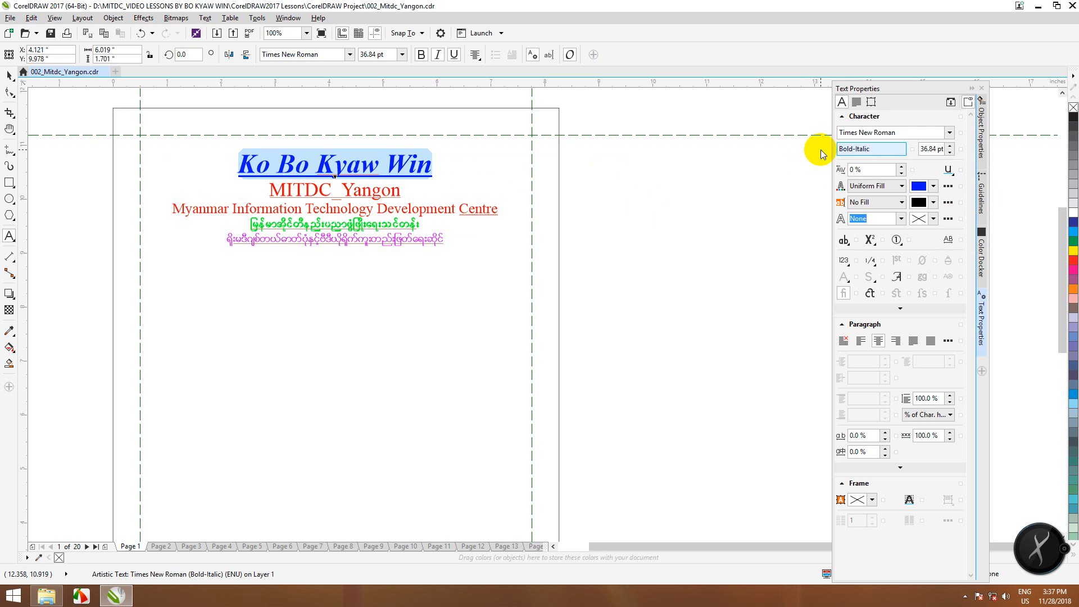
- Apply the Double Thin underline to the blue name line at the top of the heading
click(949, 171)
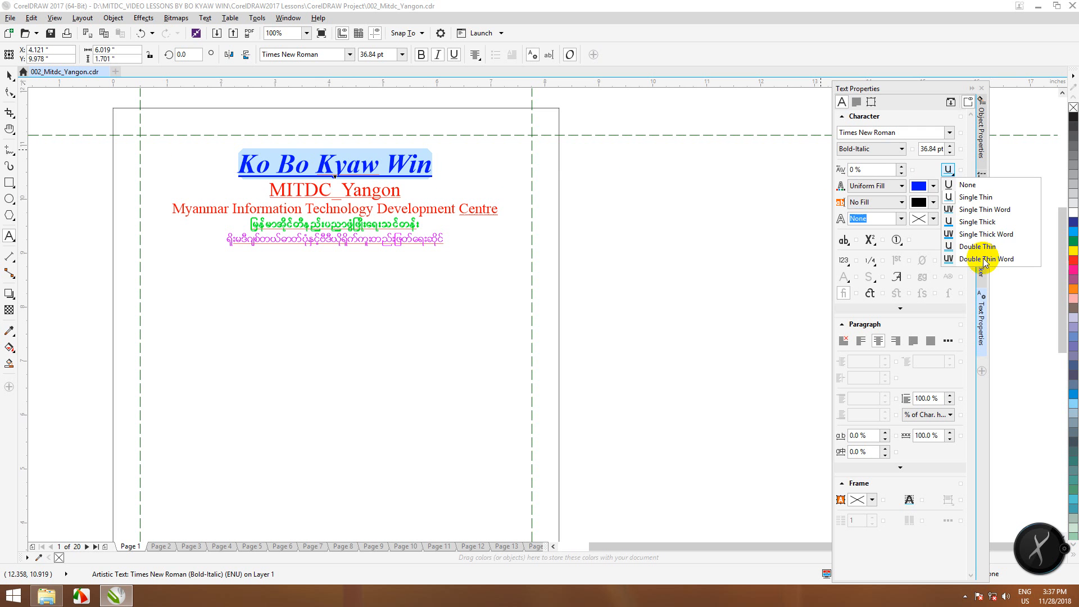
click(984, 248)
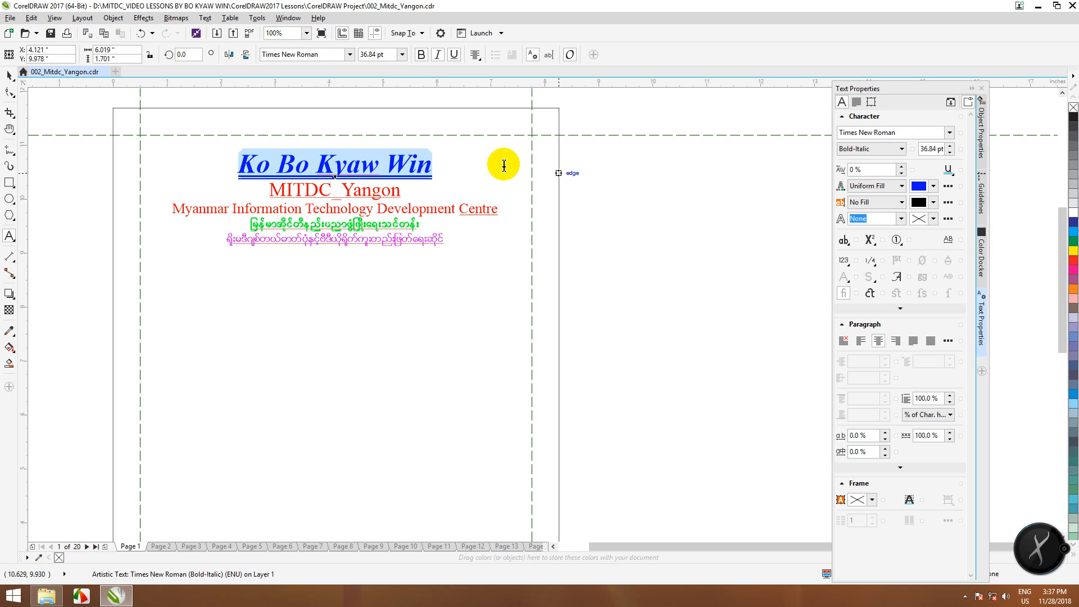
click(407, 163)
drag(235, 164, 437, 164)
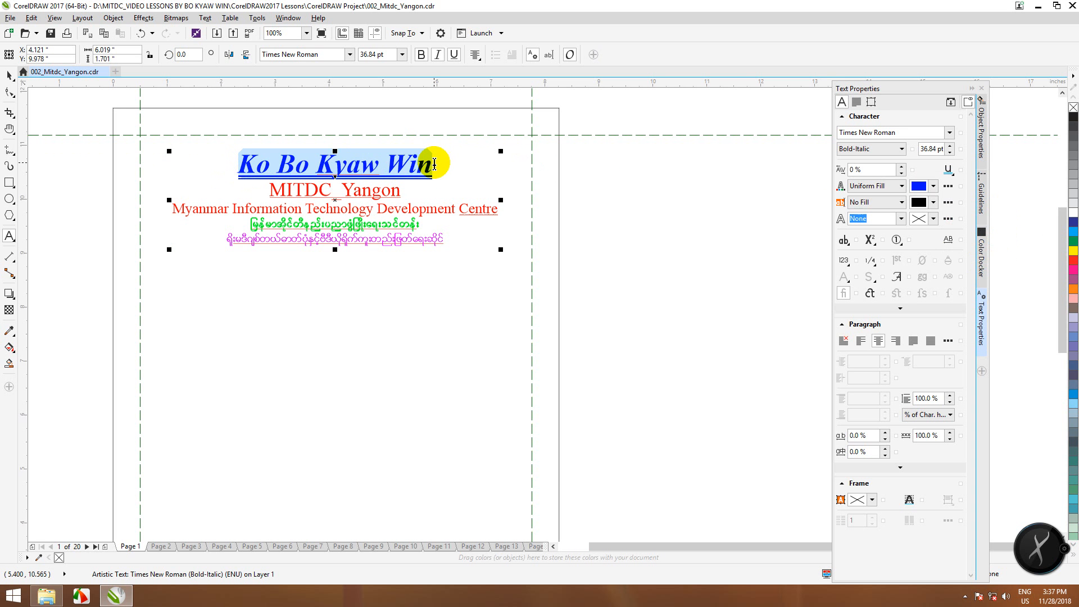
click(370, 191)
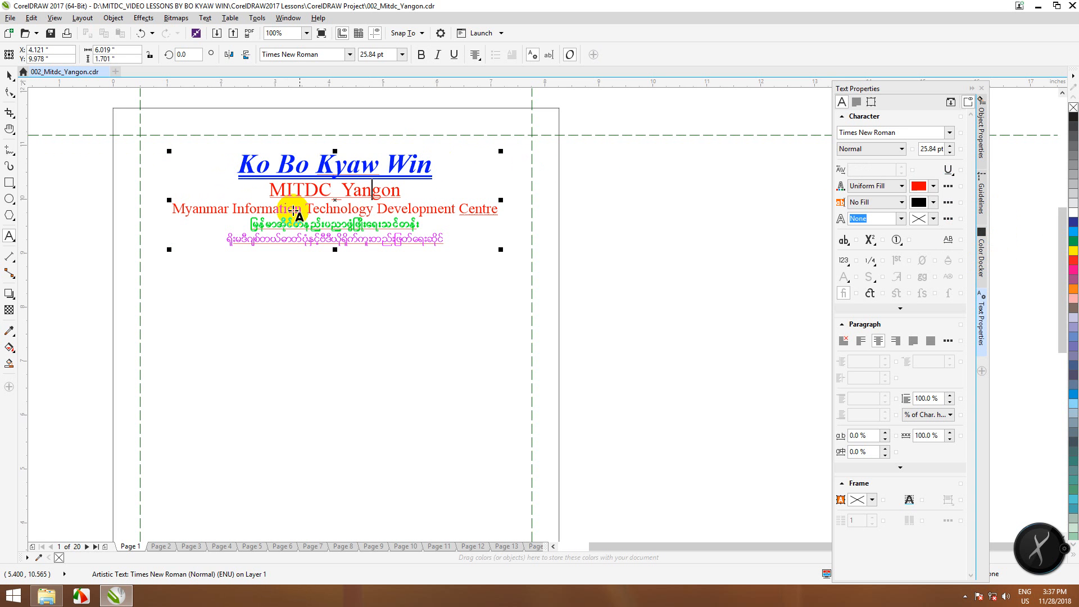
click(9, 75)
click(227, 340)
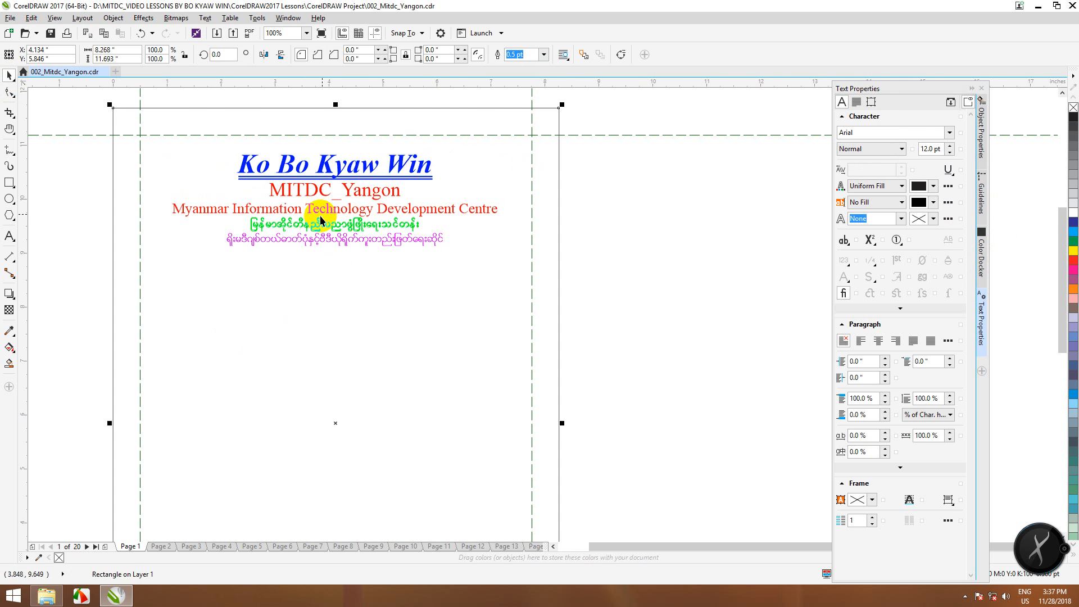
- Add the artistic text H20 in 24 pt Arial below the last Burmese line of the heading
scroll(332, 209, up, 1)
scroll(353, 182, down, 1)
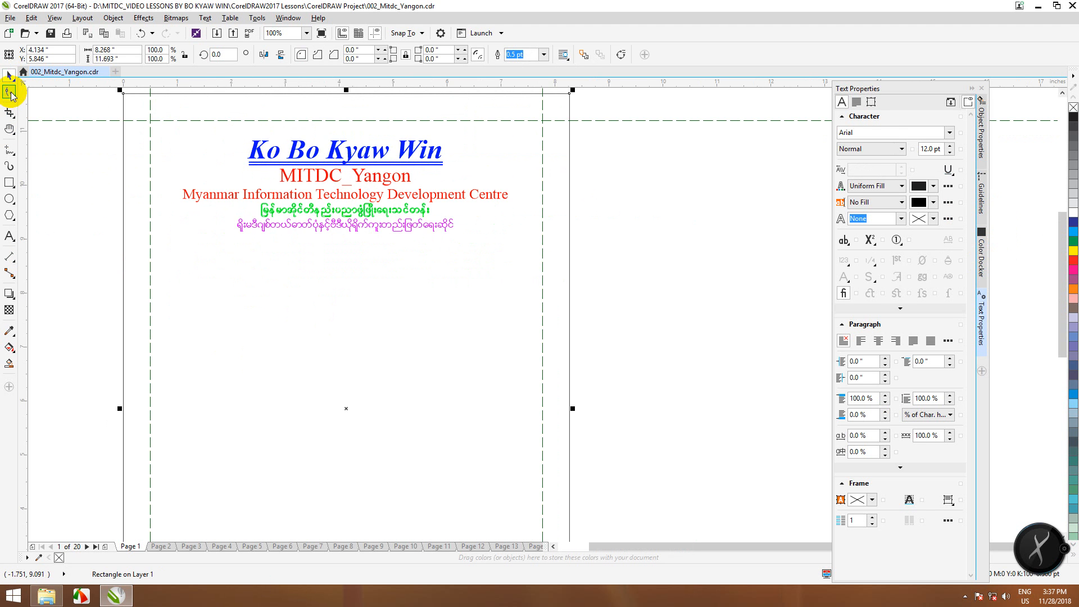
click(9, 236)
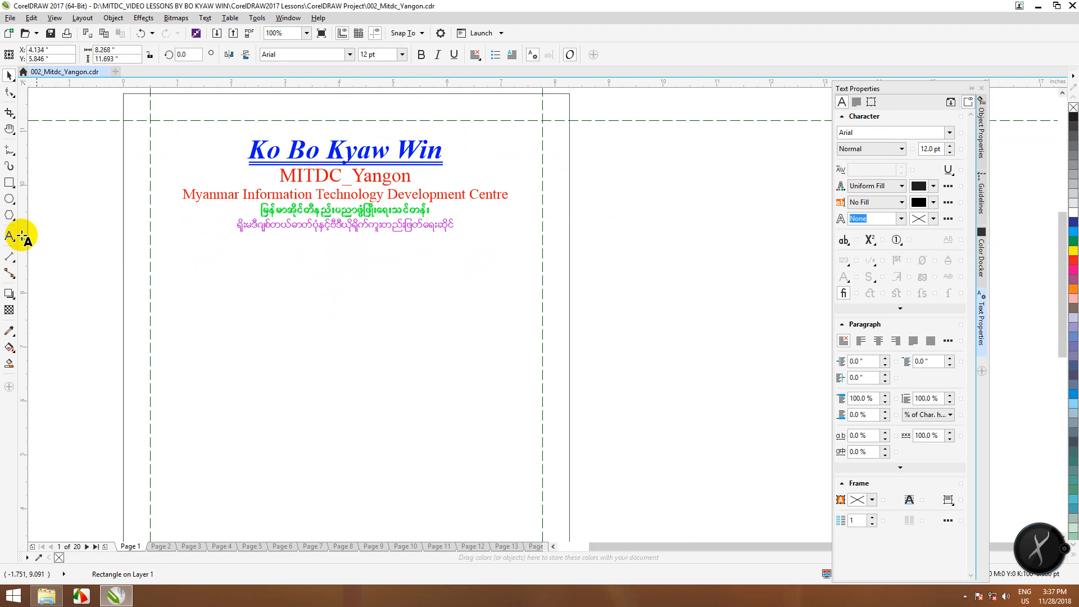
click(232, 264)
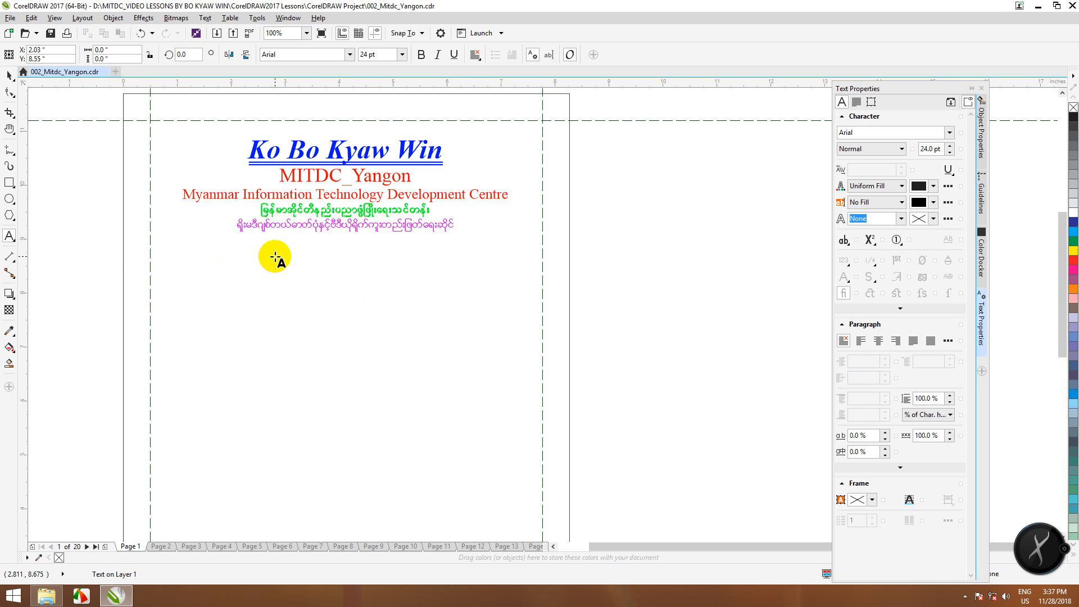
key(Escape)
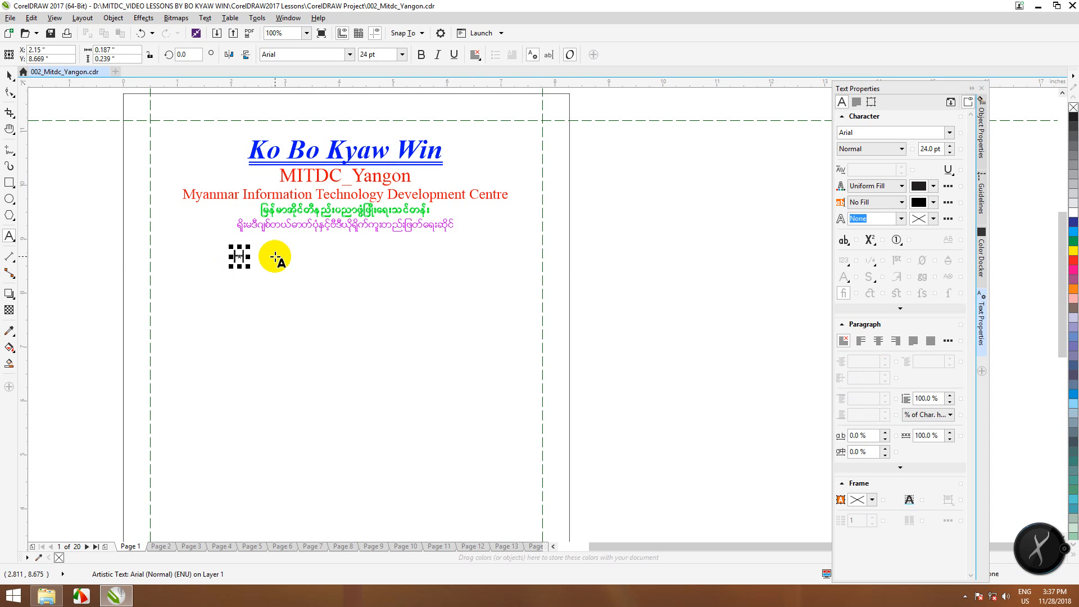
text(2)
key(Escape)
text(0)
key(Escape)
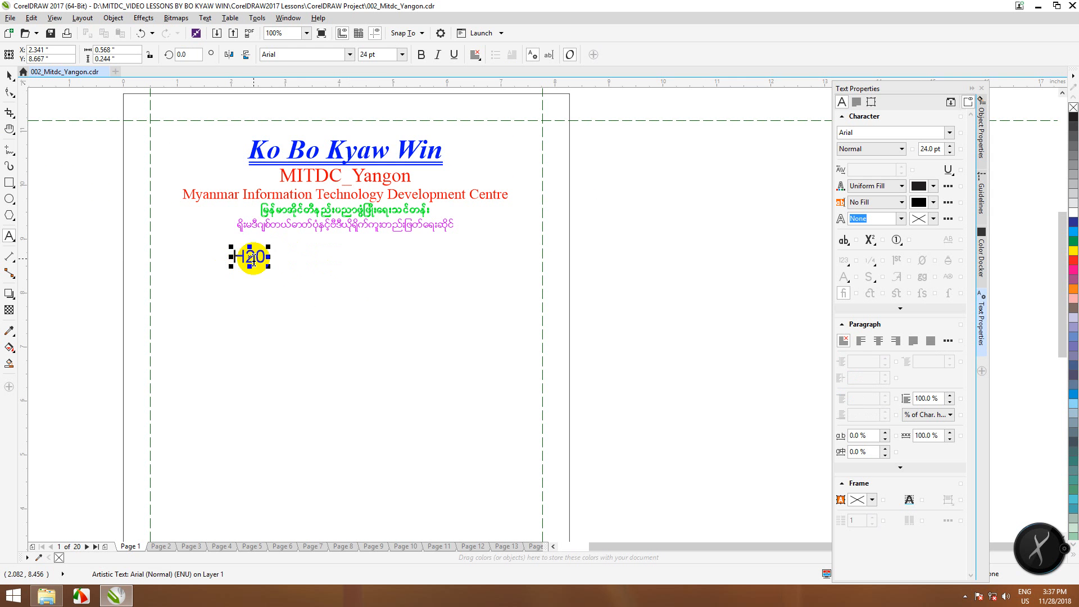
- Set the 2 in the H20 text to the Subscript (auto) position
double_click(255, 258)
click(255, 258)
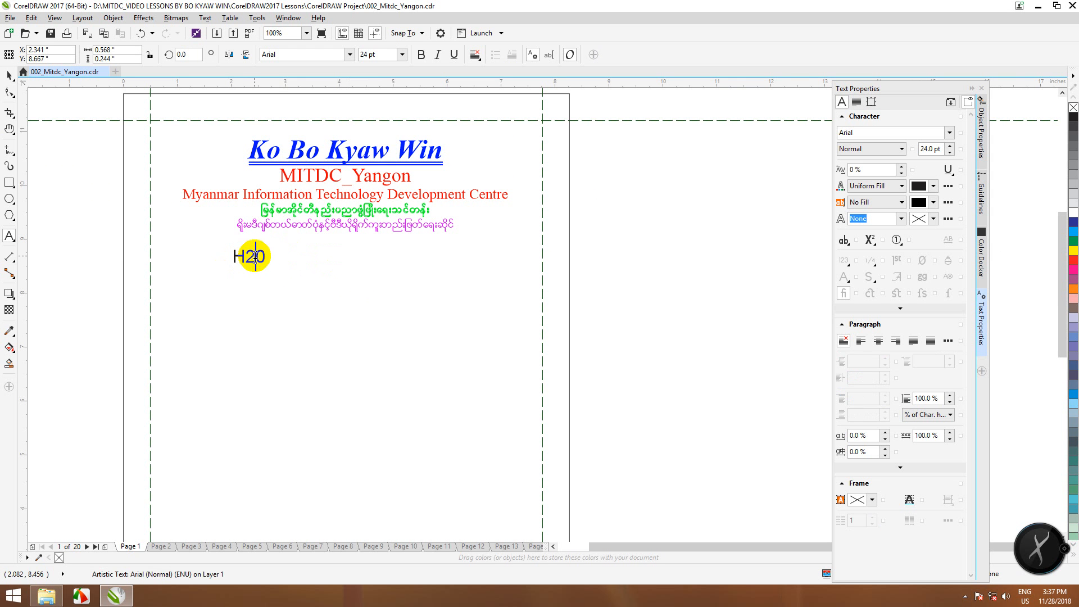
drag(254, 257, 248, 257)
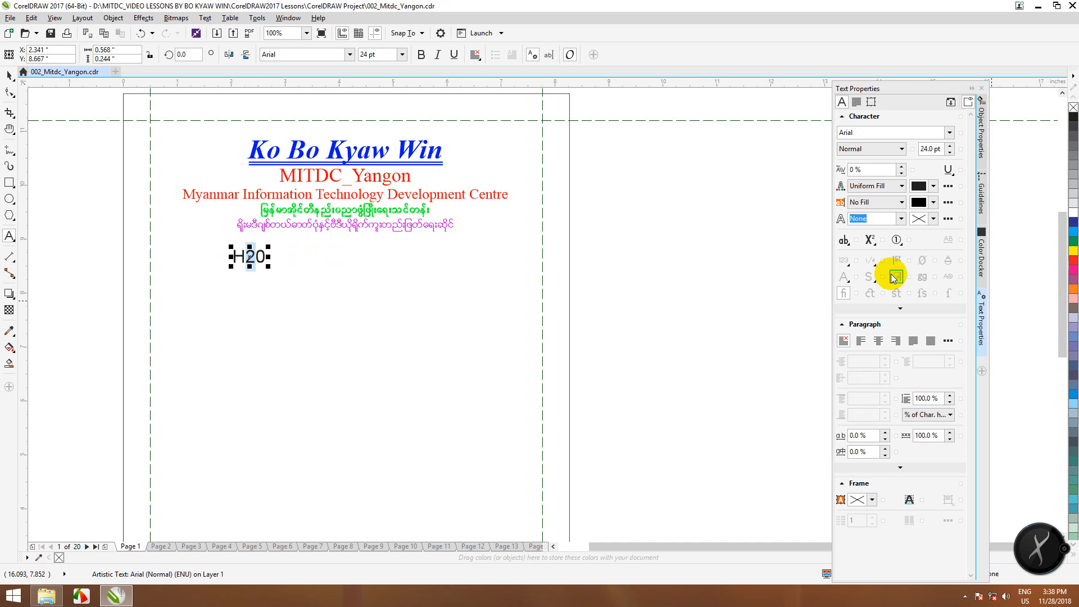
click(874, 245)
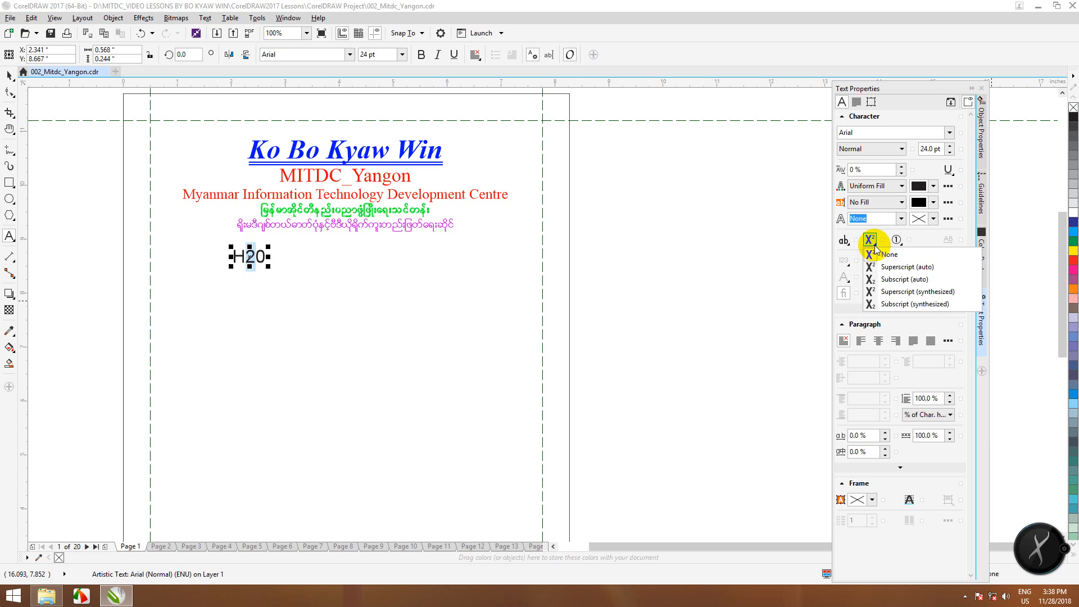
click(902, 280)
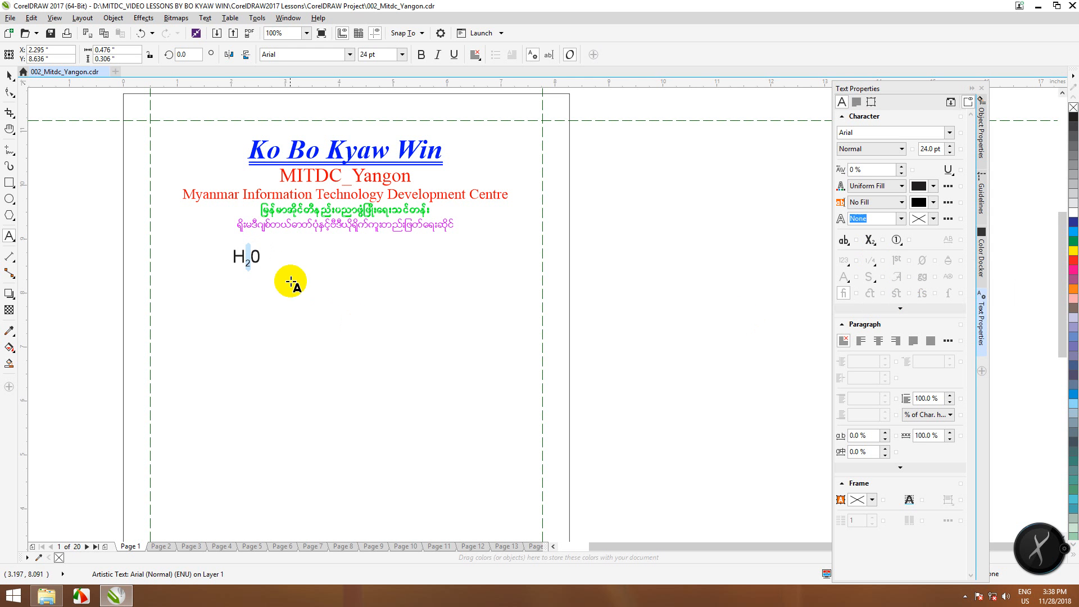
click(275, 256)
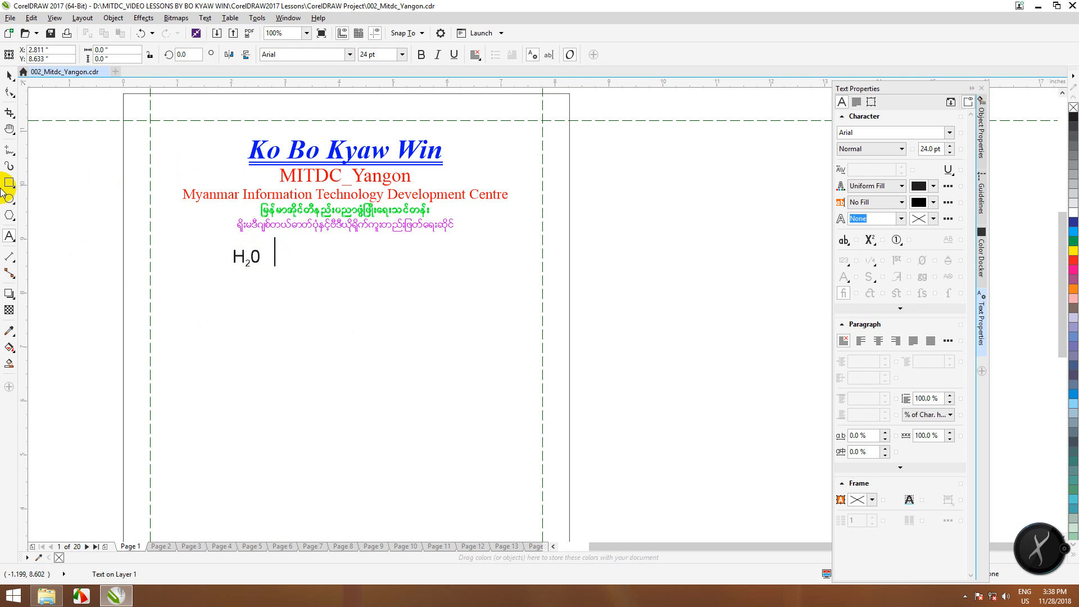
- Add the text 28th below the H20 text and set its "th" to Superscript (auto)
click(243, 295)
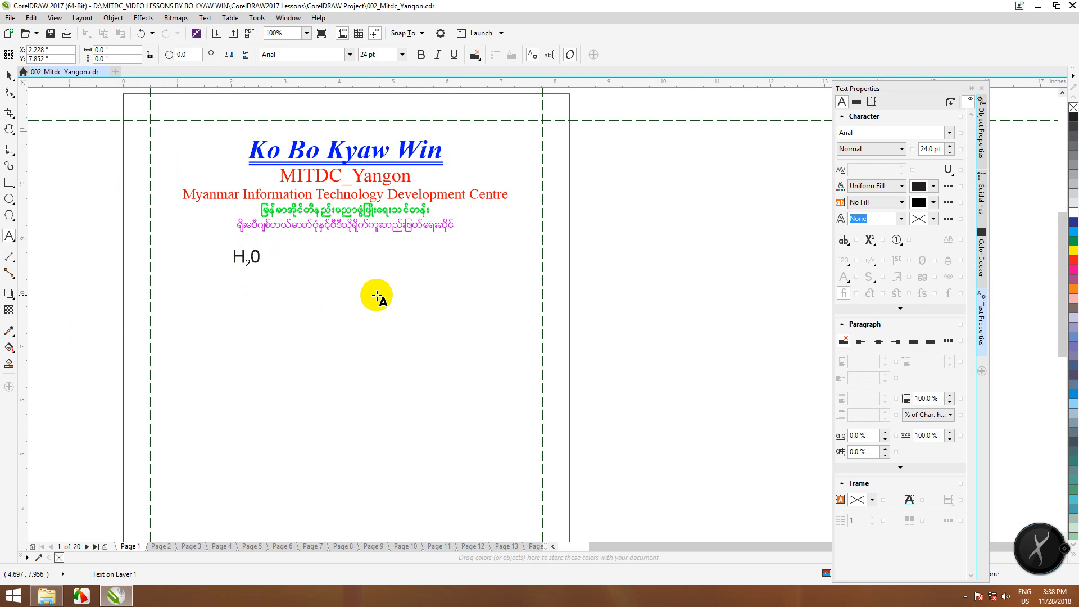
text(28th)
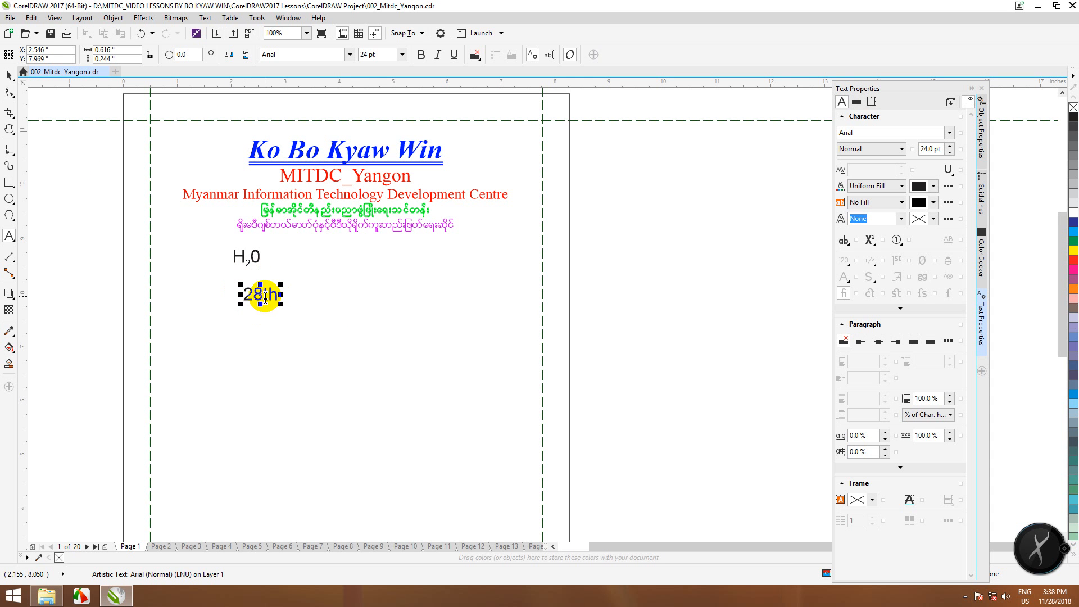
drag(264, 296, 281, 293)
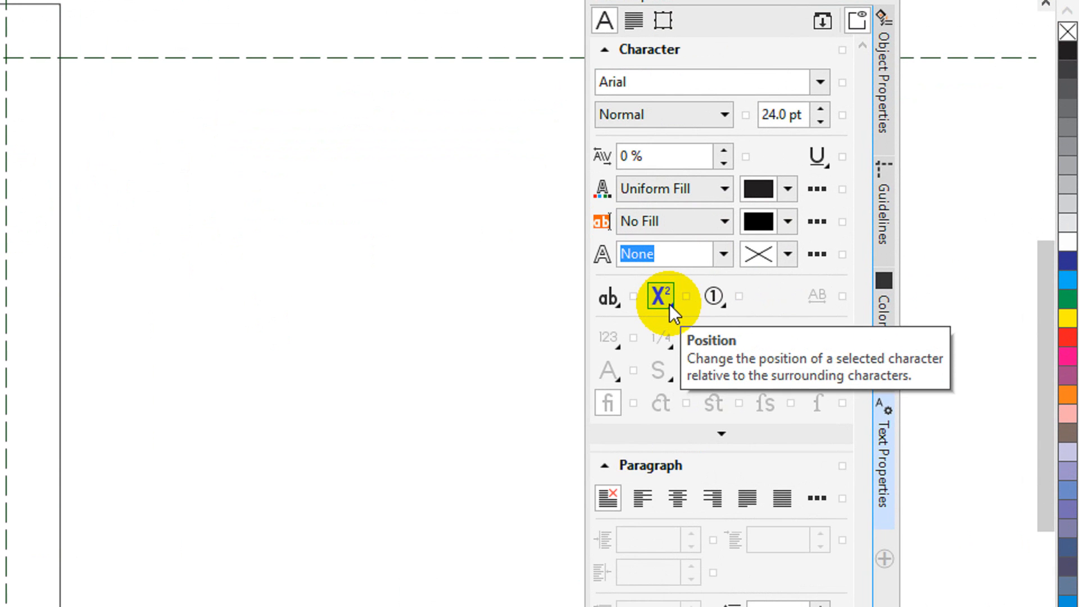
click(669, 305)
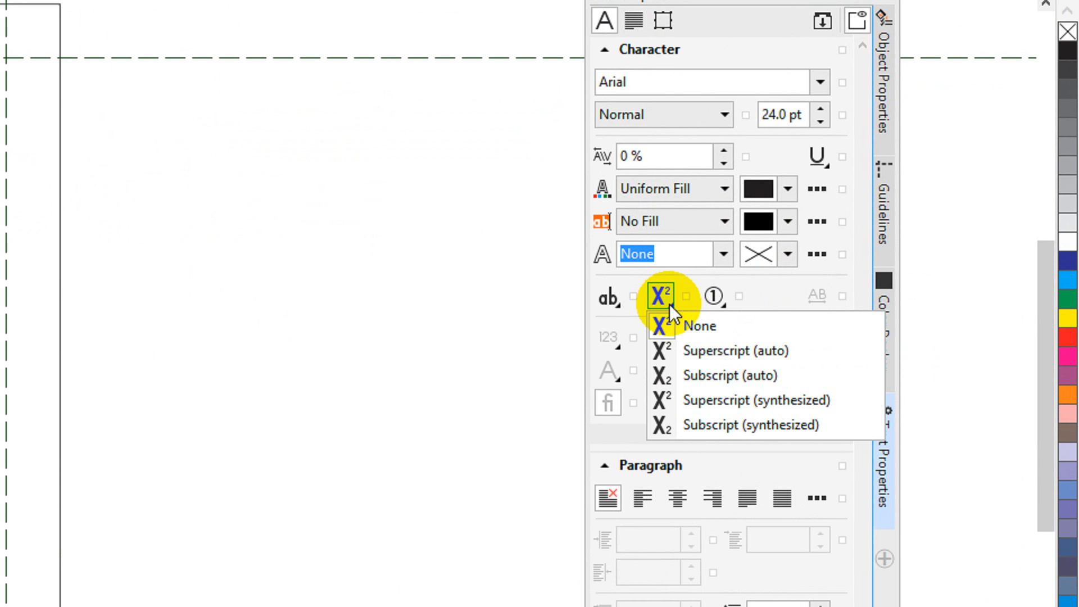
click(730, 350)
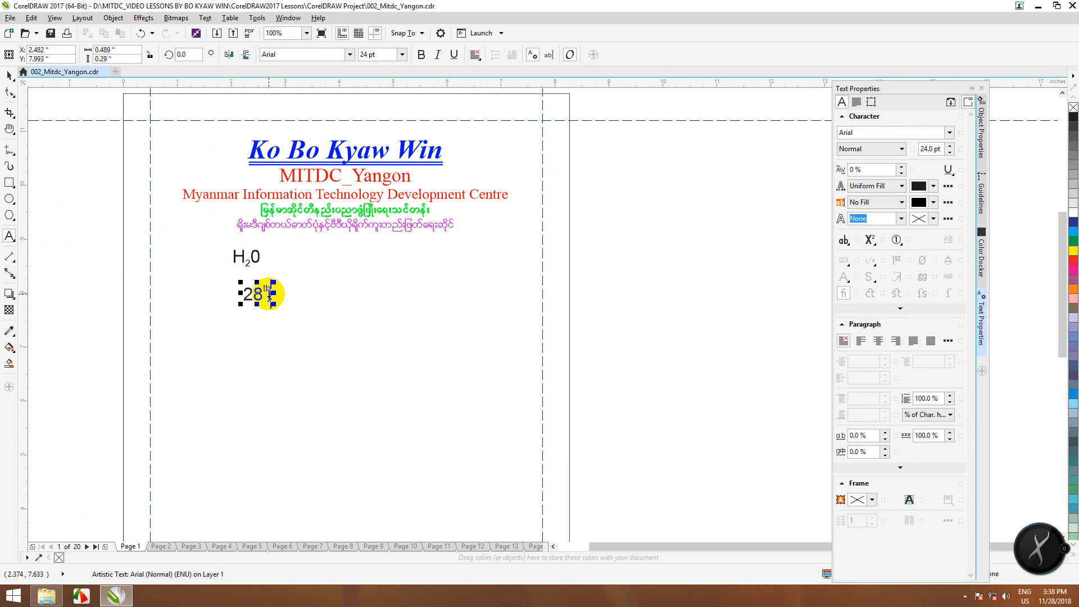
click(248, 256)
click(268, 293)
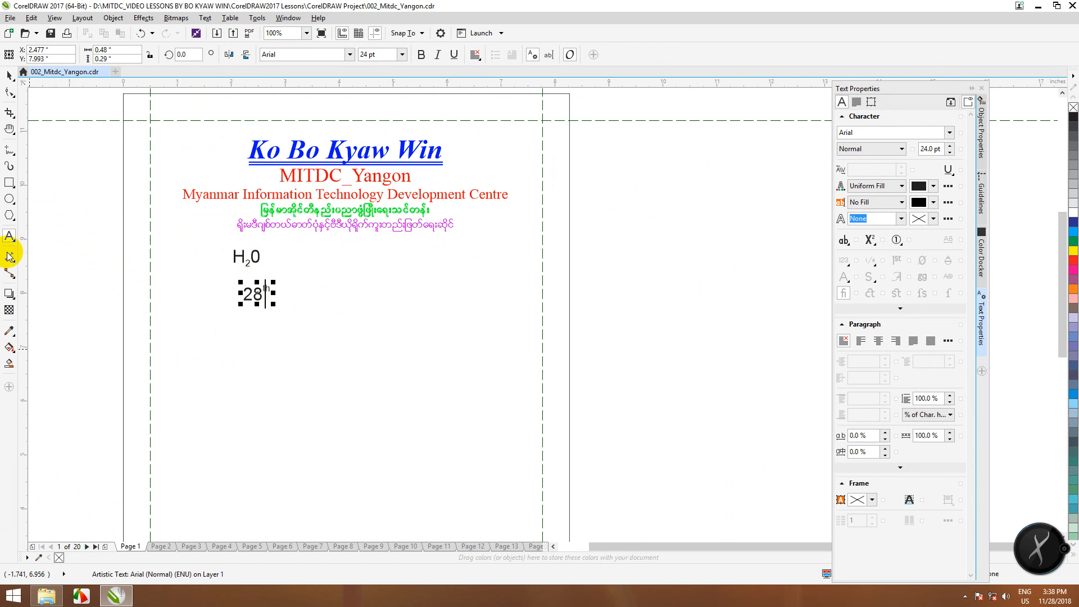
- Add two separate number texts below 28th, 150000 with 120000 beneath it
click(249, 380)
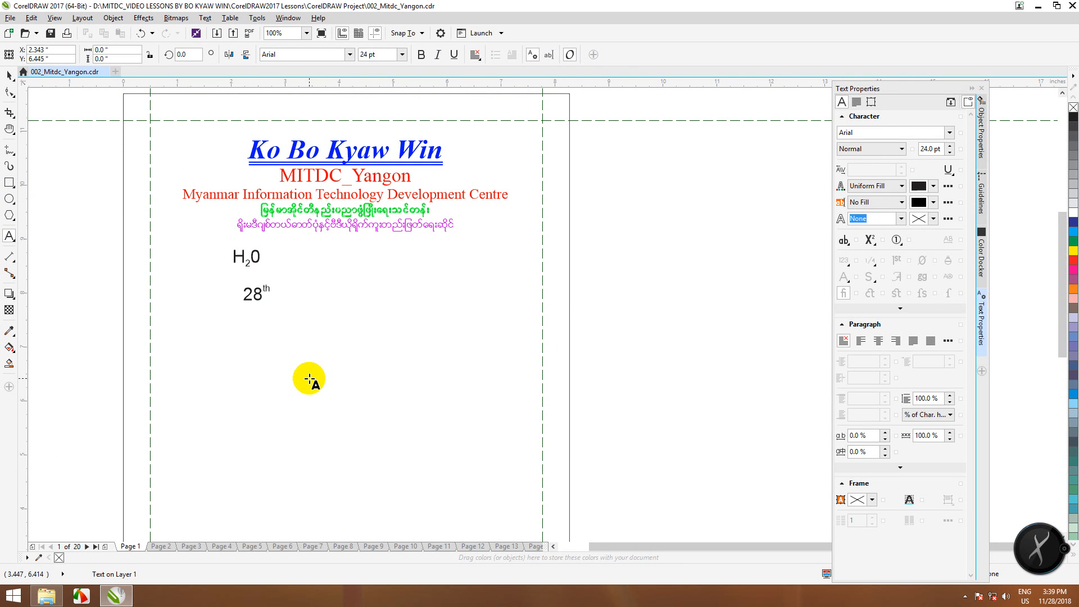
text(150)
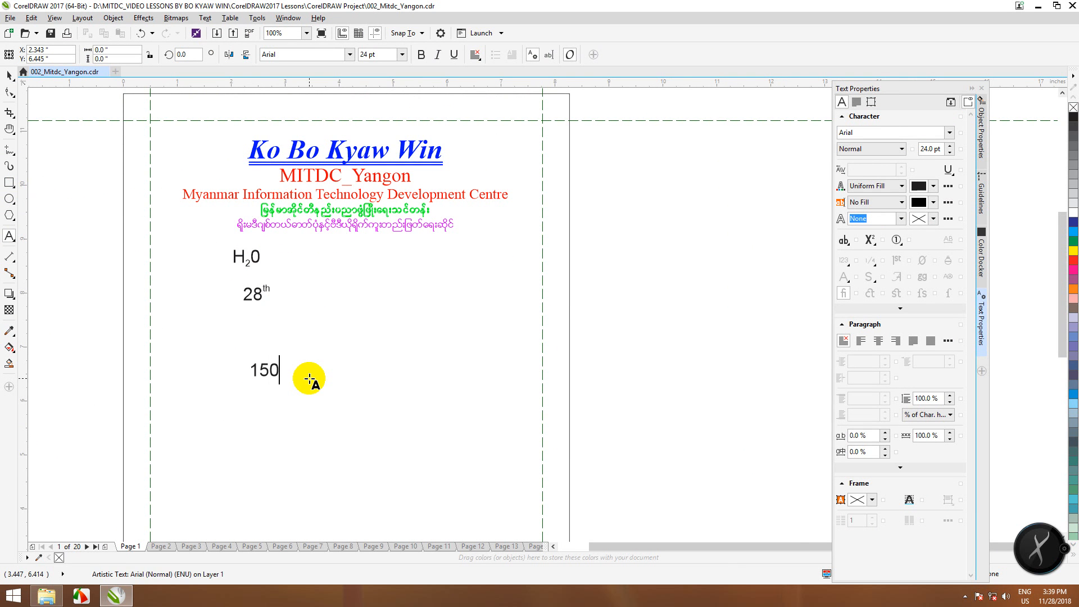
text(000)
click(256, 430)
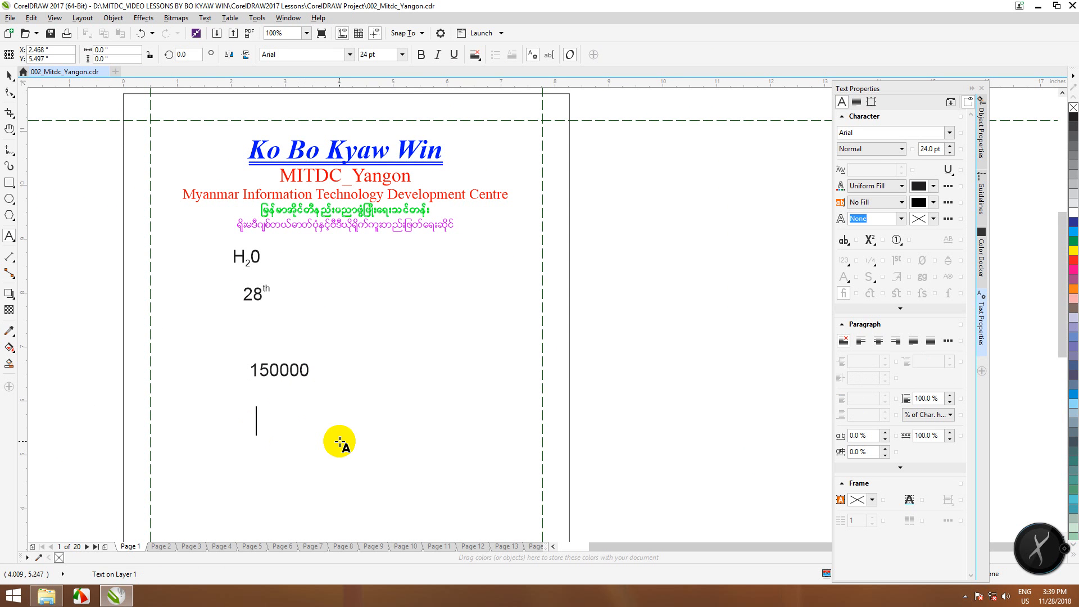
text(120000)
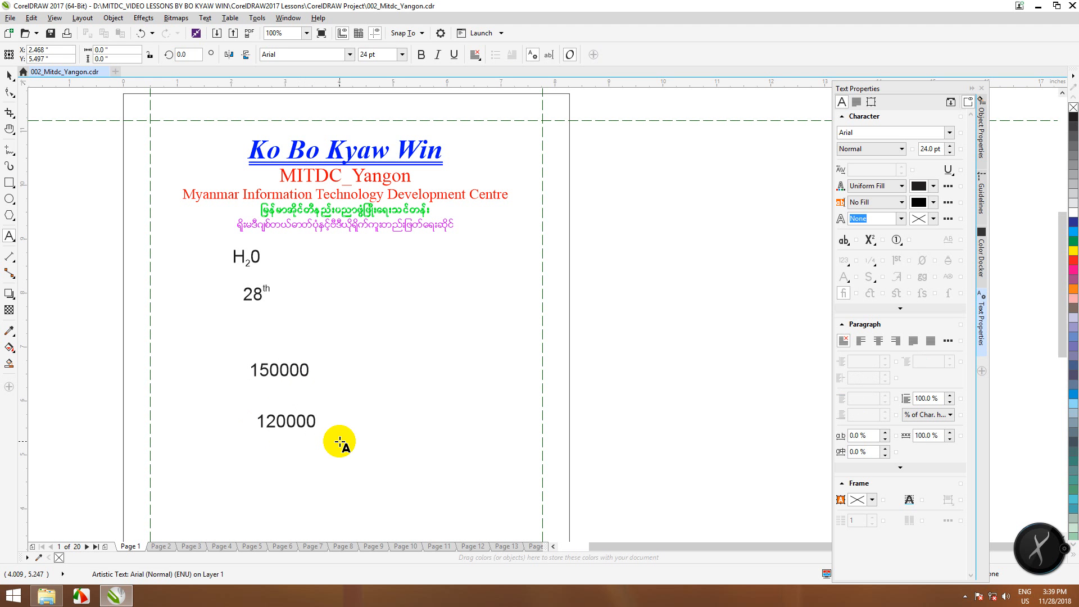
- With the 150000 text selected, examine the character options for fractions, number style, caps and the additional character settings
drag(251, 369, 322, 371)
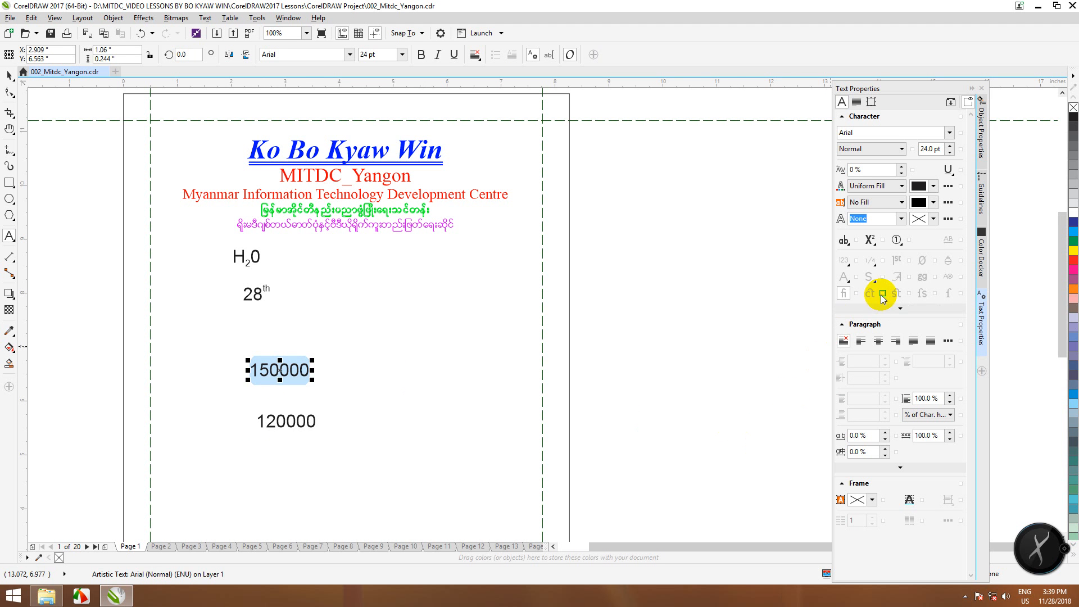
click(934, 219)
click(932, 219)
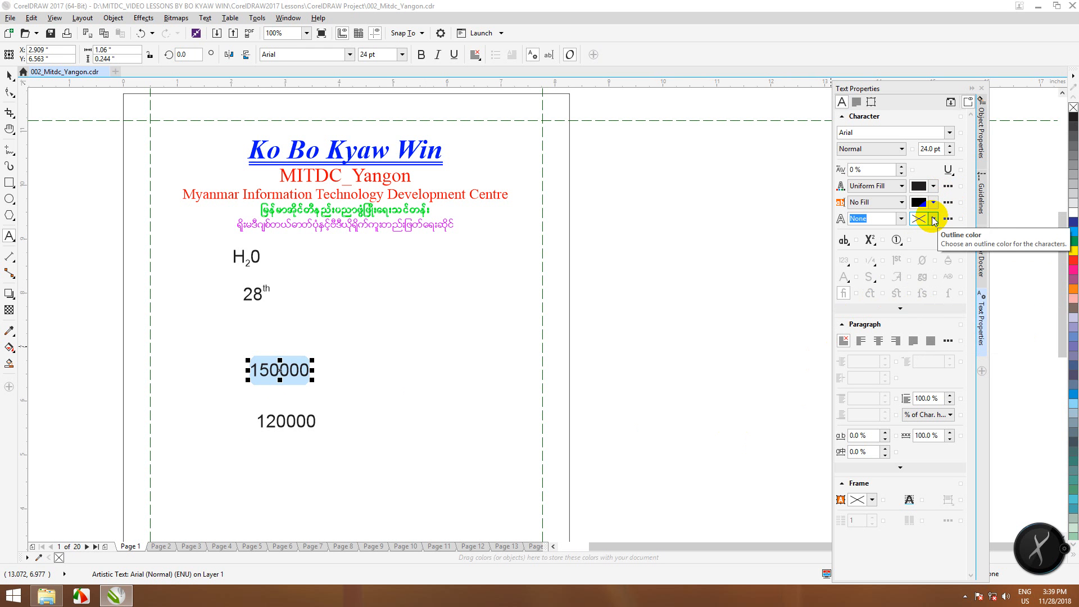
click(873, 265)
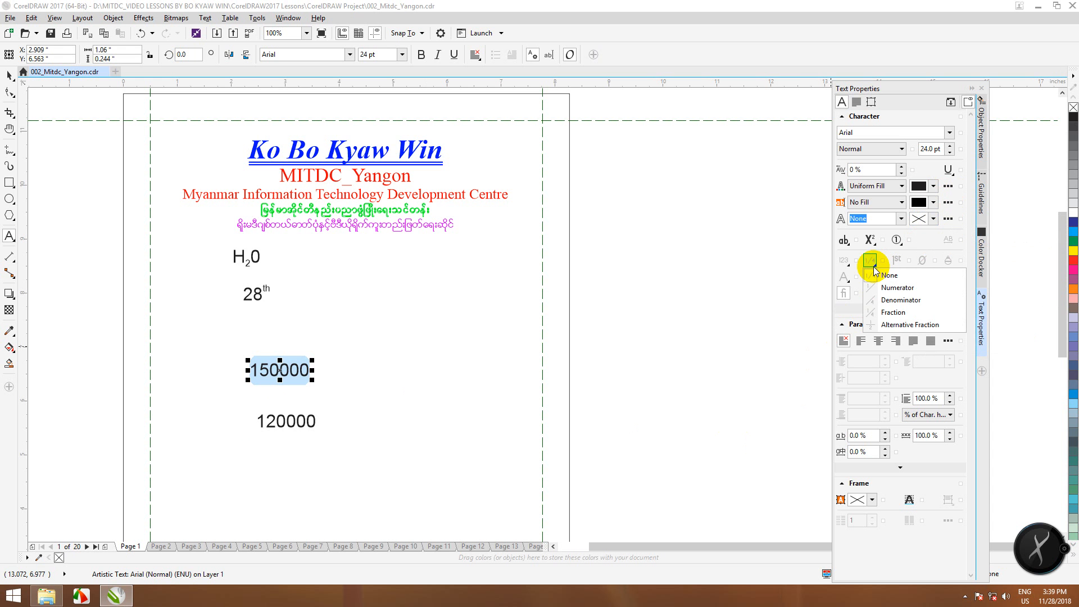
click(873, 267)
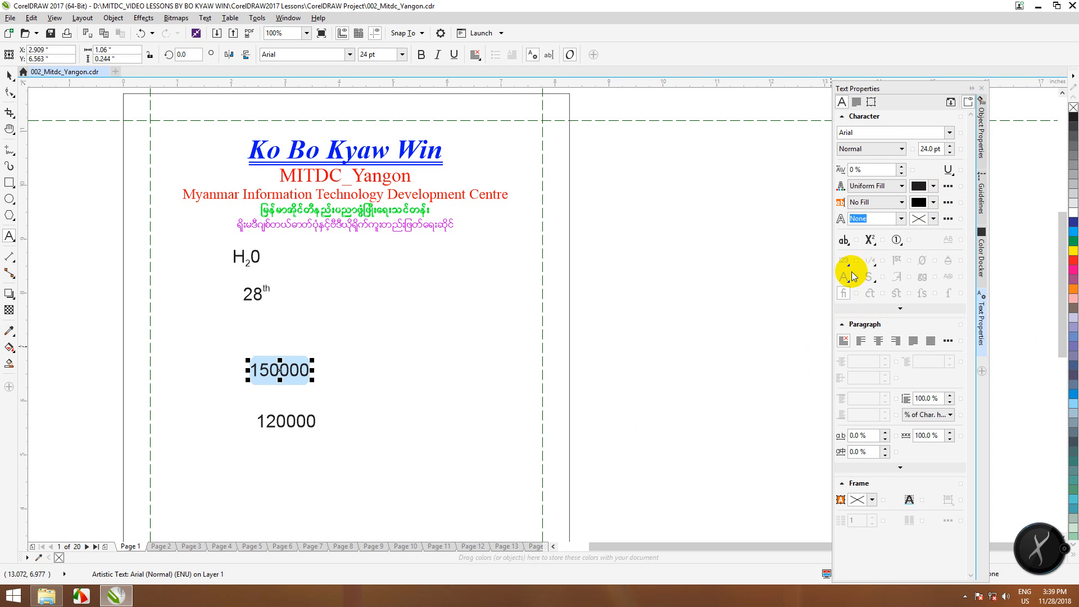
click(849, 265)
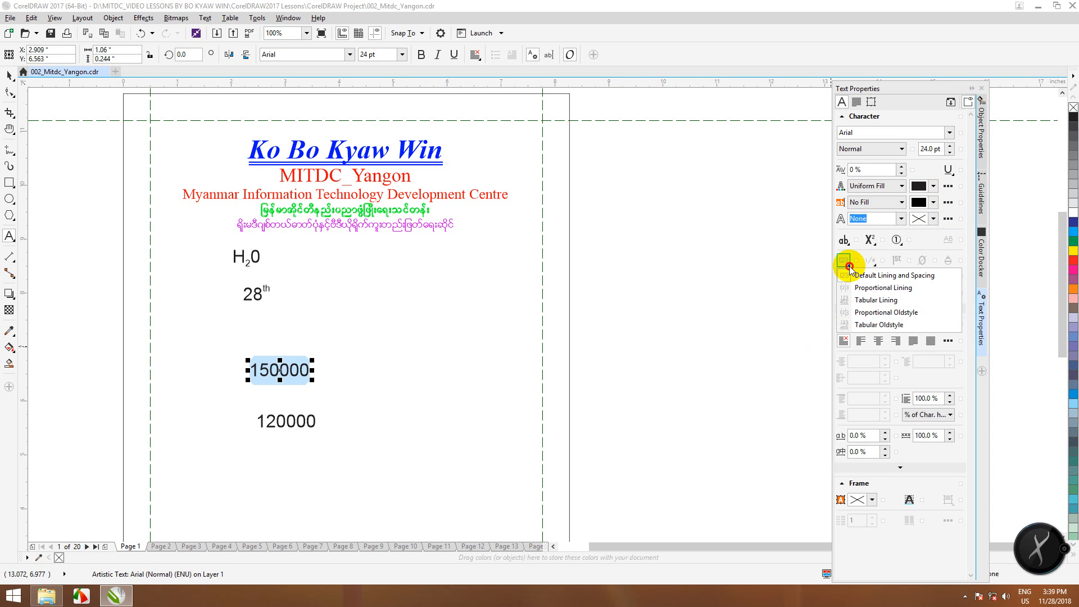
click(849, 265)
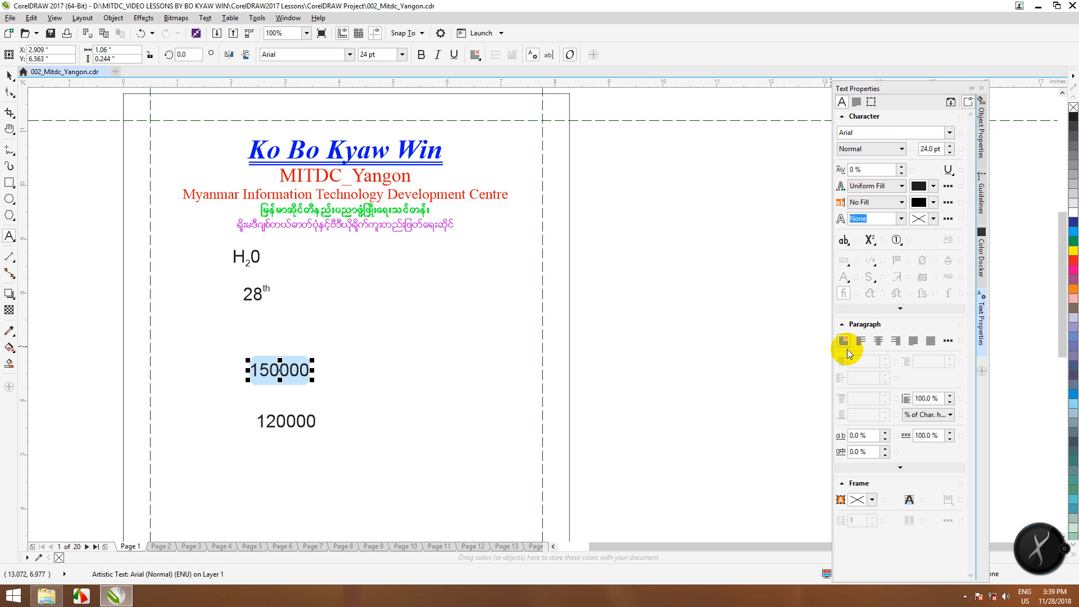
click(848, 242)
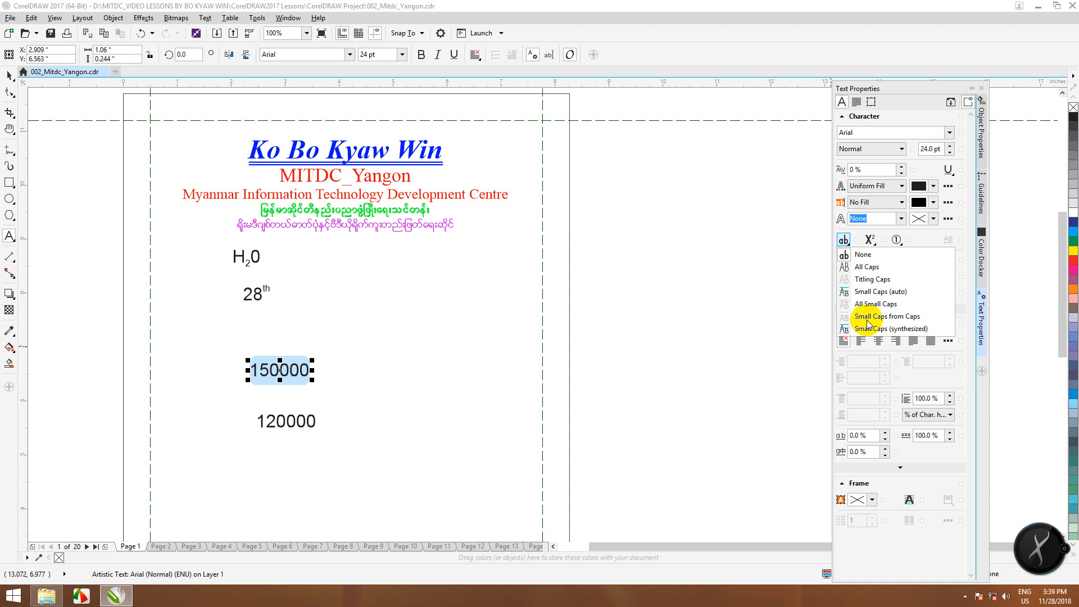
click(844, 241)
click(897, 240)
click(901, 244)
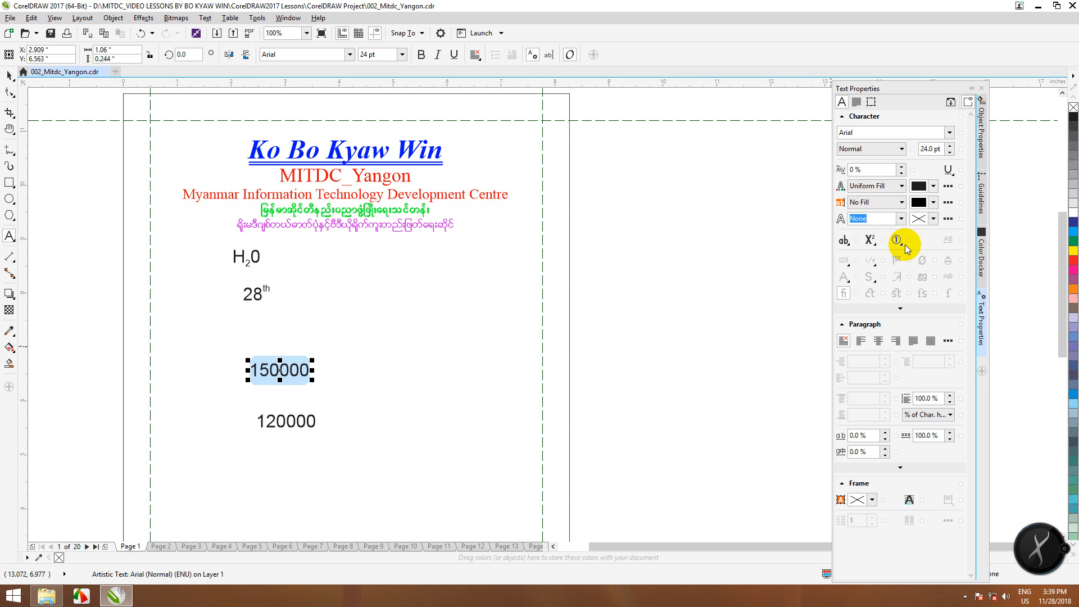
click(869, 277)
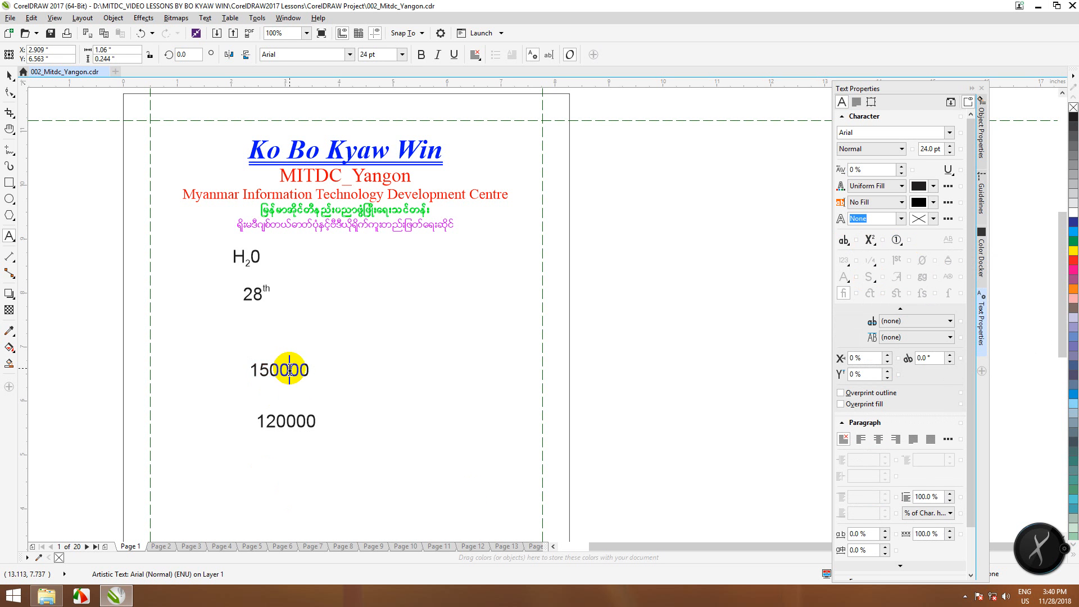
drag(253, 369, 315, 369)
click(900, 309)
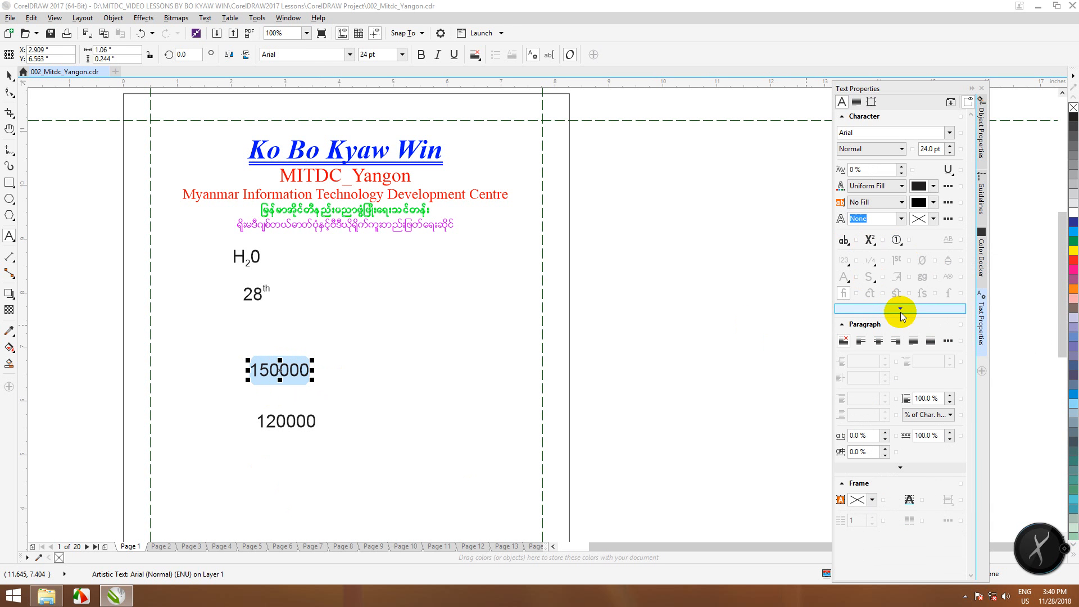
- Expand the additional character settings and apply a Single Thin Word strikethrough to the 150000 text
click(900, 310)
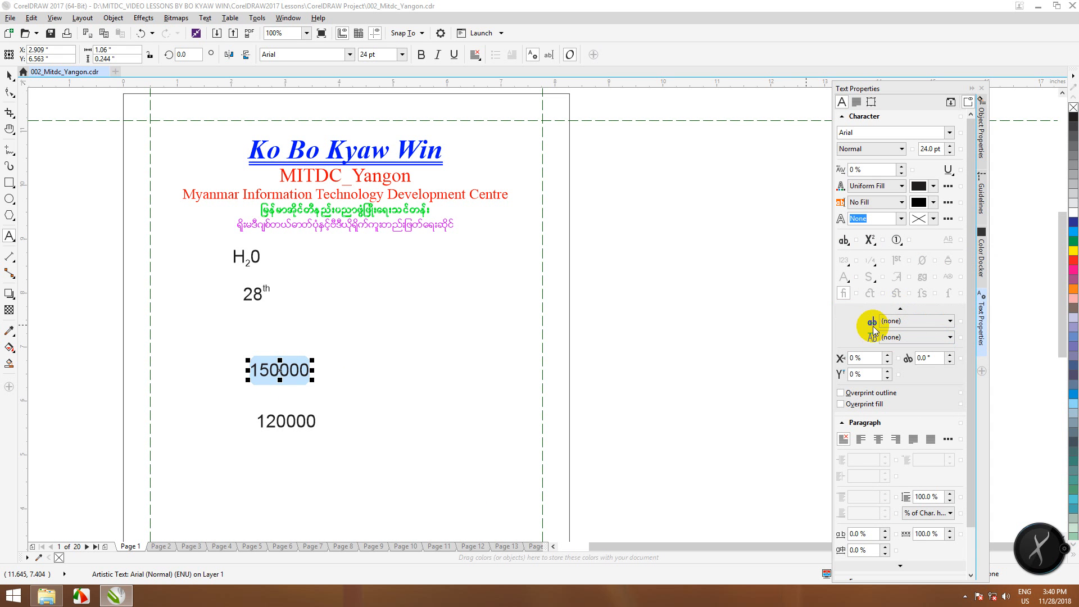
click(950, 321)
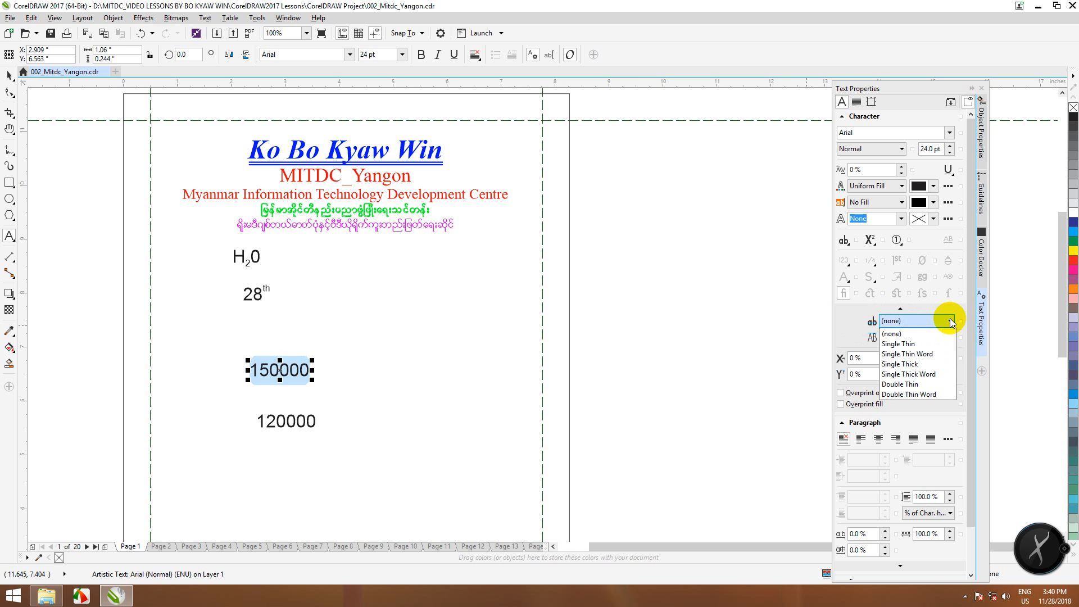
click(918, 354)
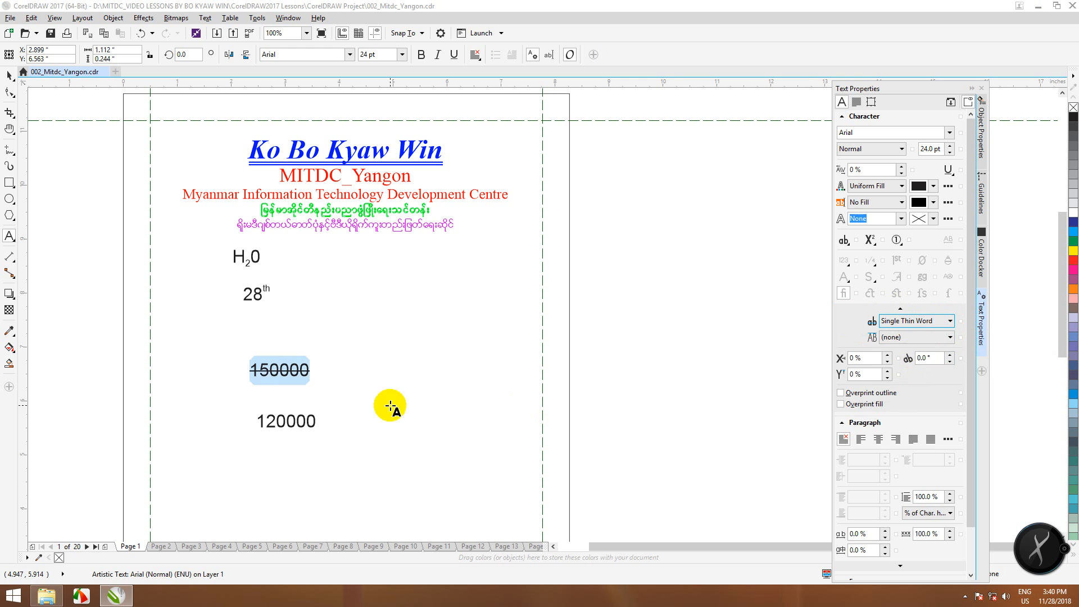
- Try a Double Thin overline on the 120000 text and undo it
drag(276, 422, 325, 421)
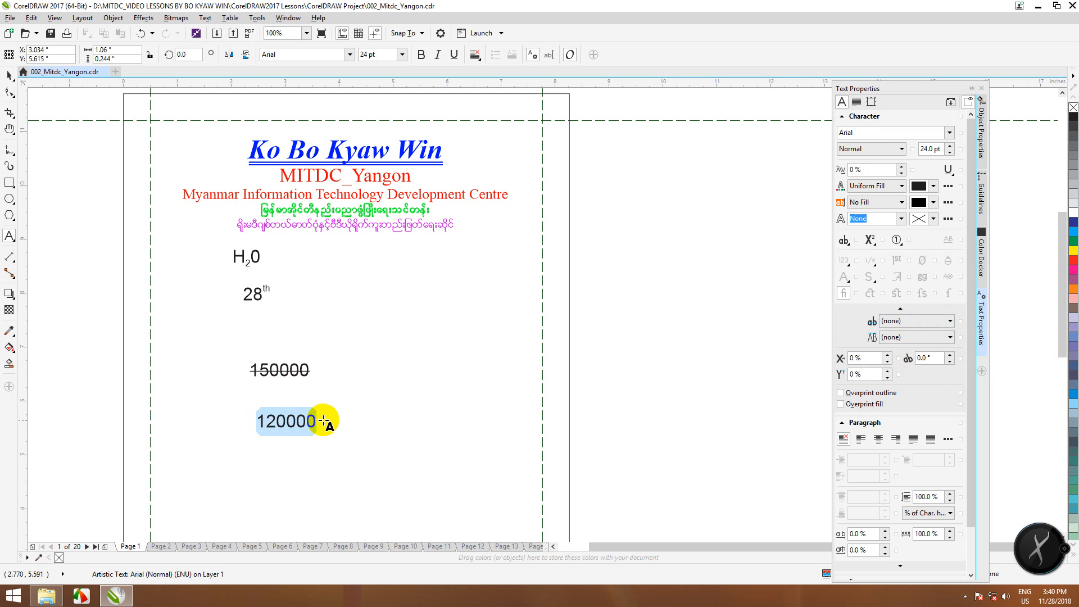
click(947, 339)
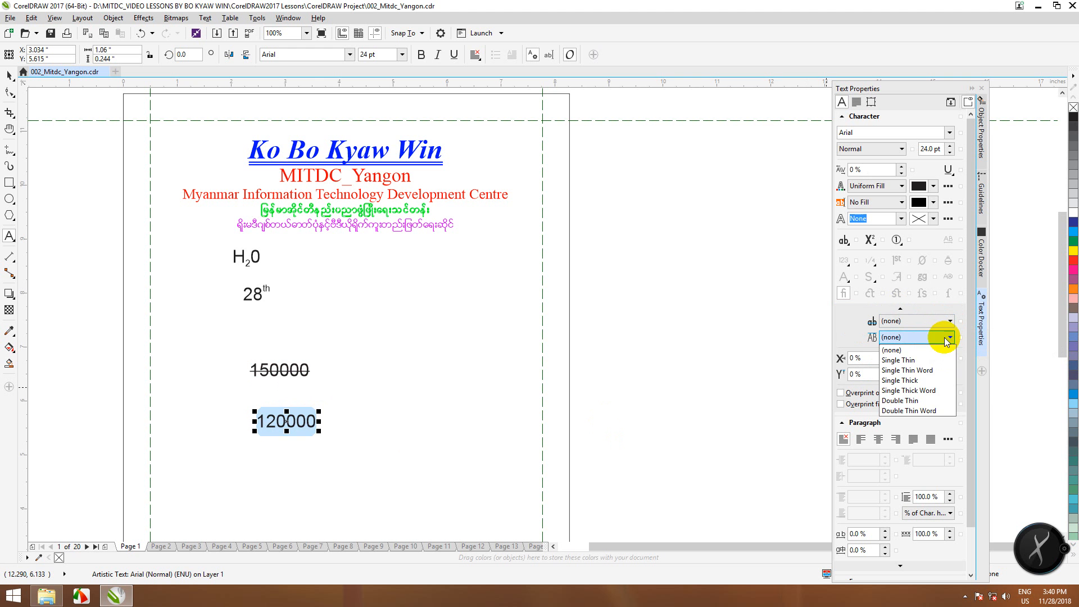
click(913, 401)
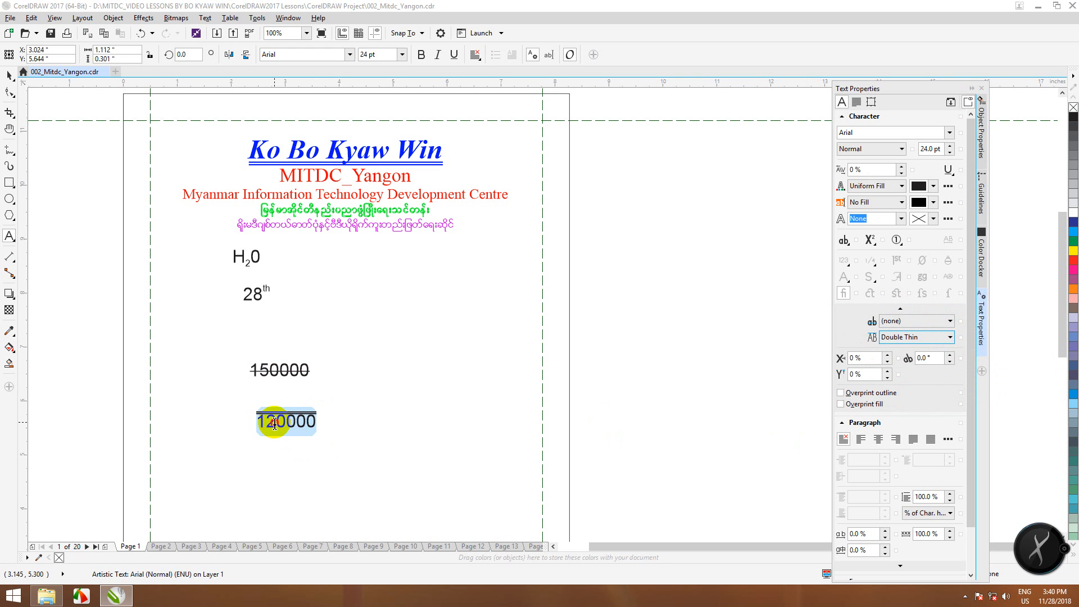
drag(275, 422, 293, 422)
key(ctrl+z)
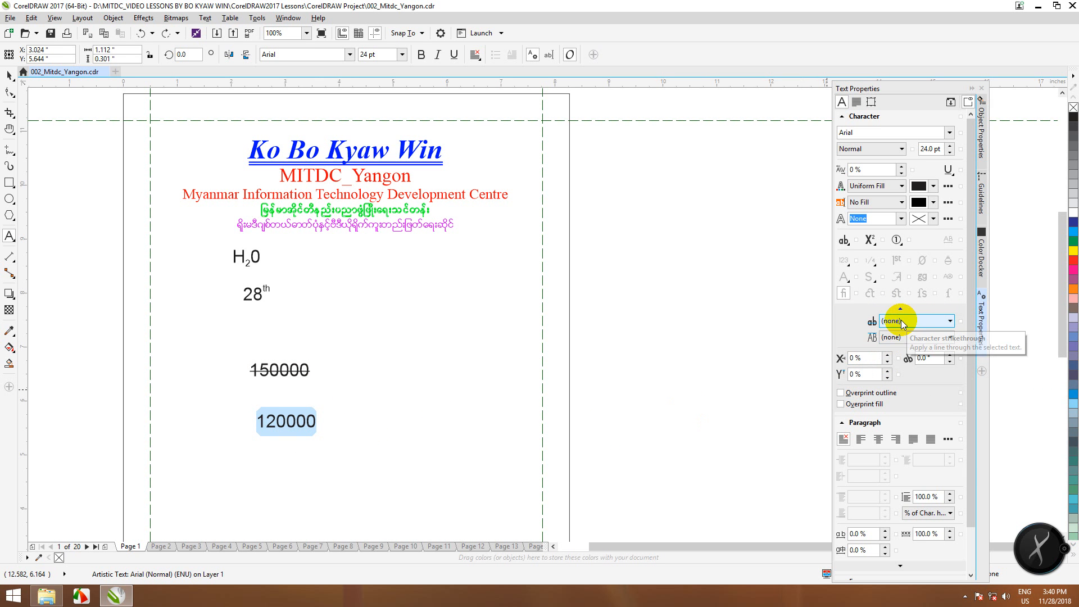
- Apply a Double Thin strikethrough to the 120000 text
click(950, 319)
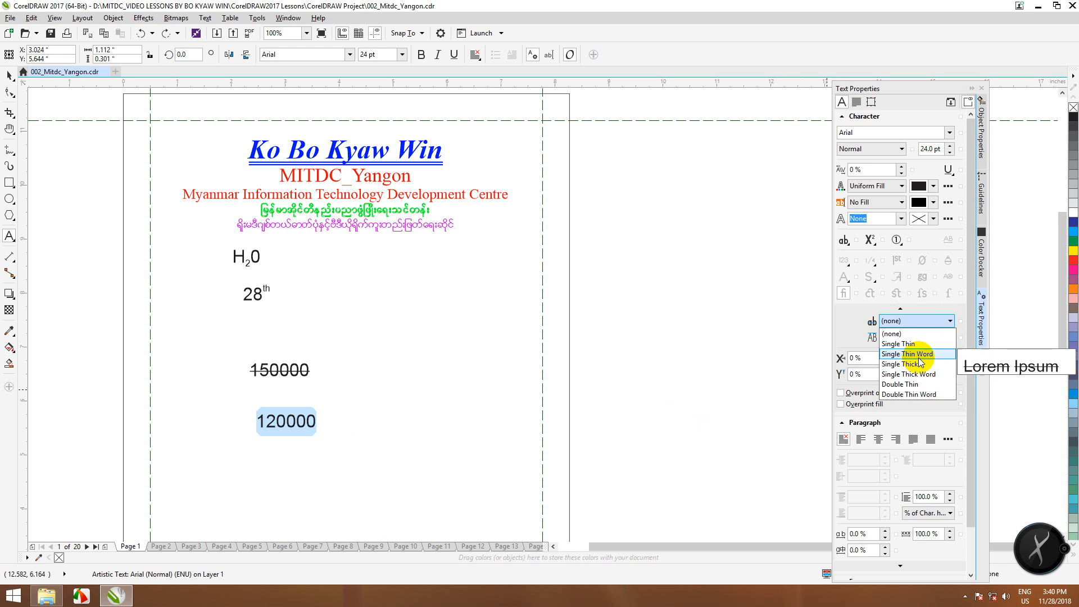
click(912, 385)
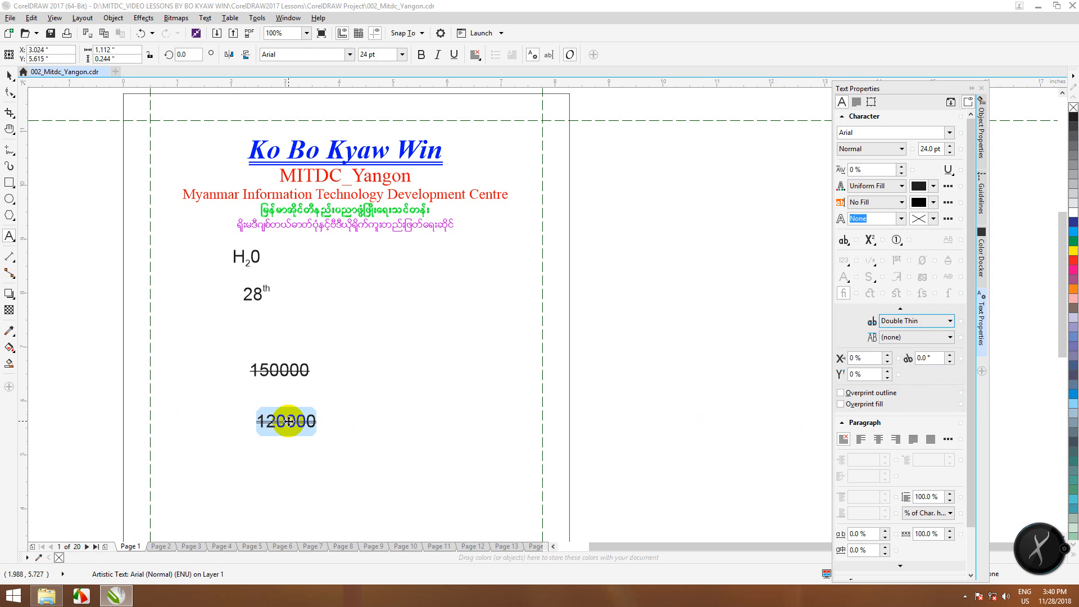
- Add the text 100000 beside the struck-through 120000 and nudge it slightly
click(356, 415)
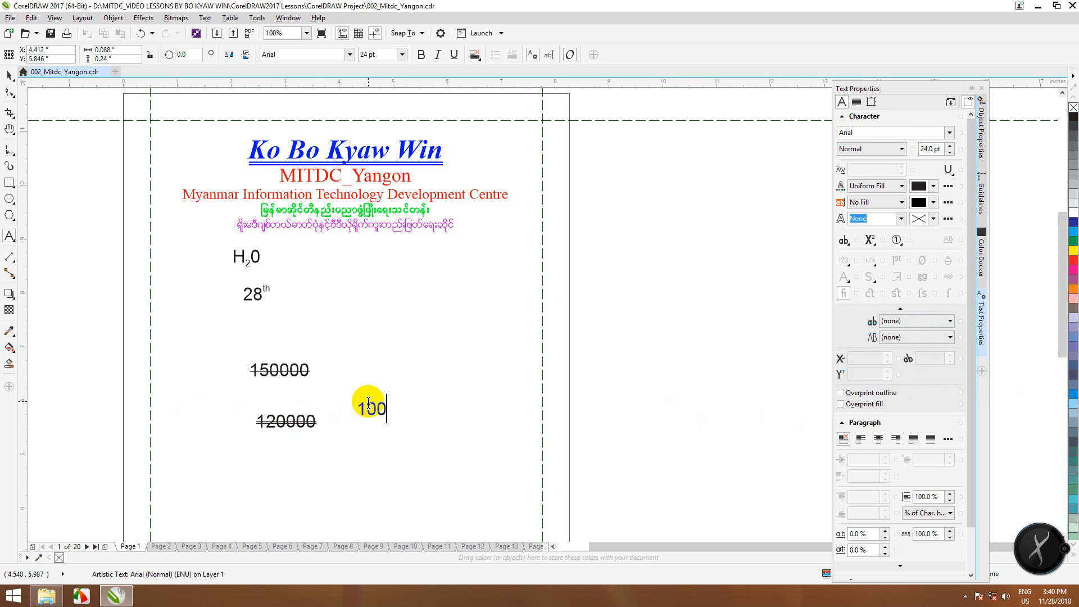
key(ctrl+space)
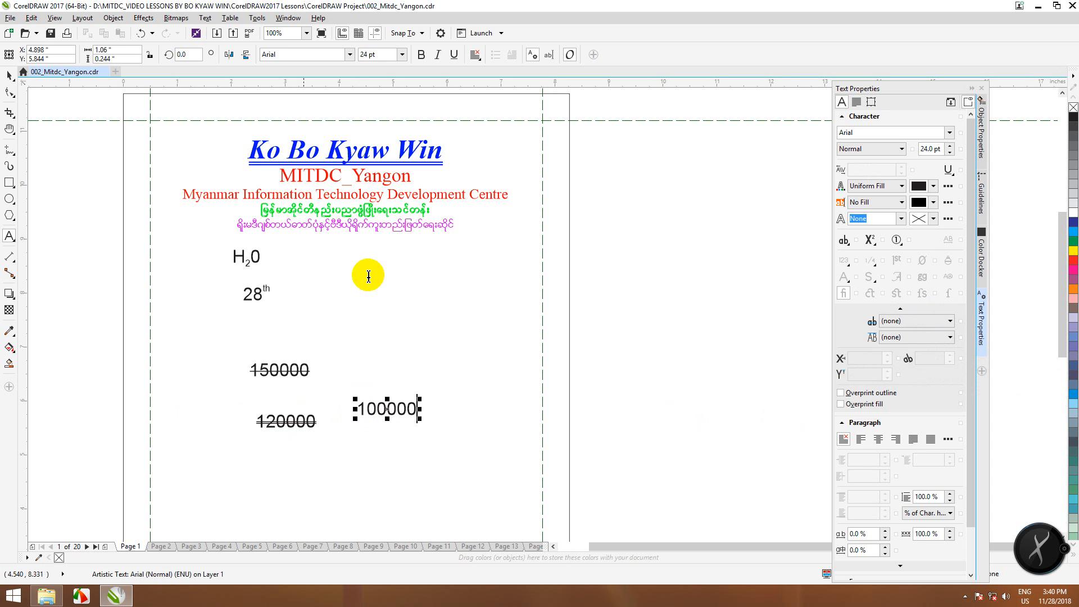
mouse_move(407, 409)
mouse_down()
mouse_move(373, 430)
mouse_move(323, 399)
mouse_move(300, 332)
mouse_move(400, 390)
mouse_move(402, 402)
mouse_up()
- Stack the 28th, 150000, 120000 and 100000 texts closely in one column beneath the H20 text
drag(280, 371, 246, 280)
click(255, 293)
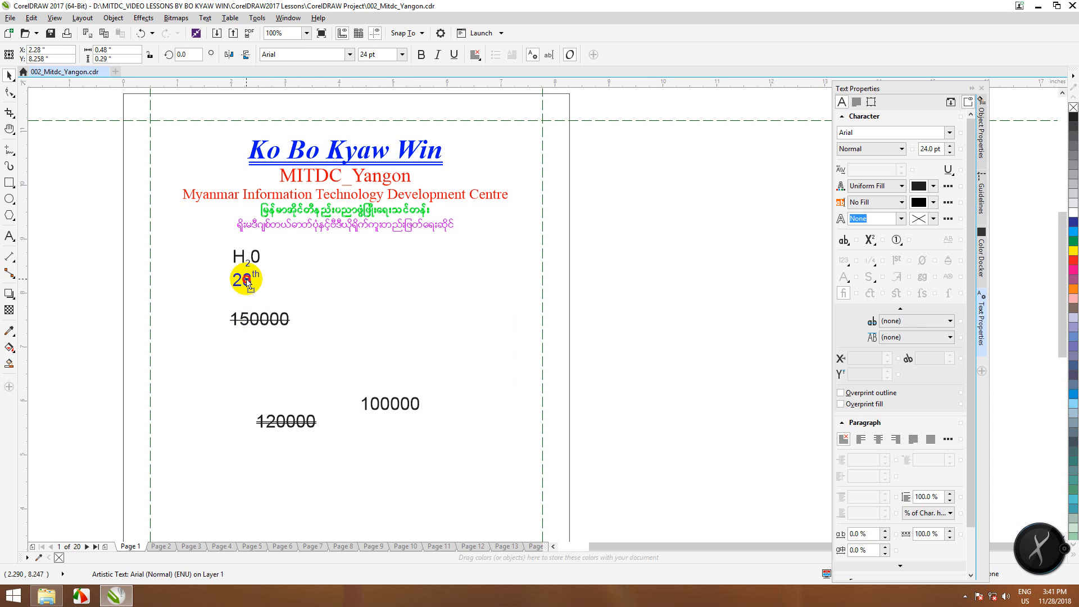
drag(255, 321, 255, 310)
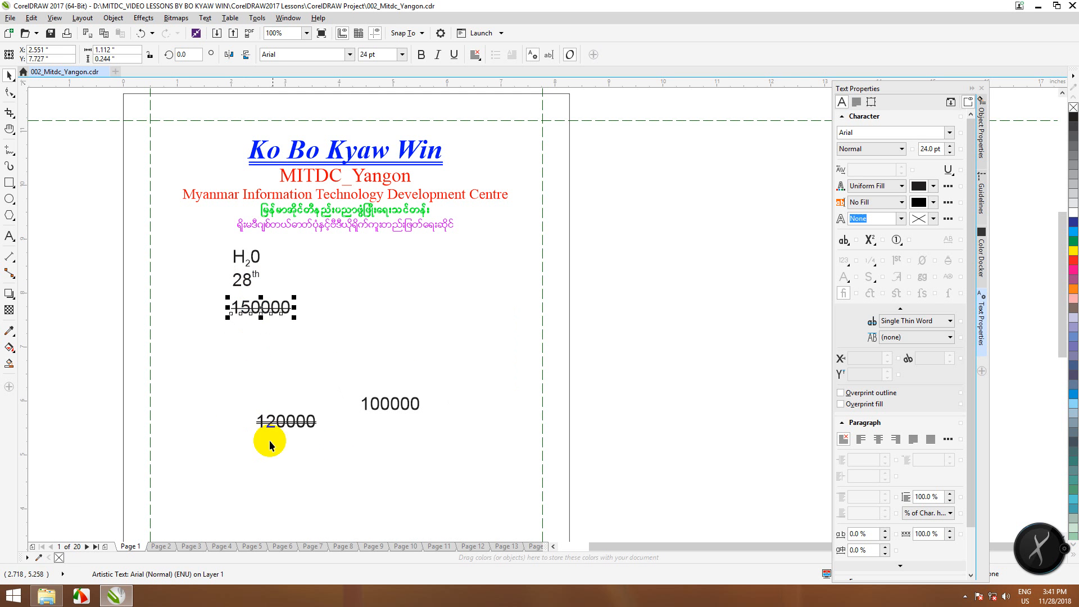
drag(279, 422, 260, 330)
drag(395, 404, 287, 356)
key(ctrl+z)
drag(385, 403, 286, 362)
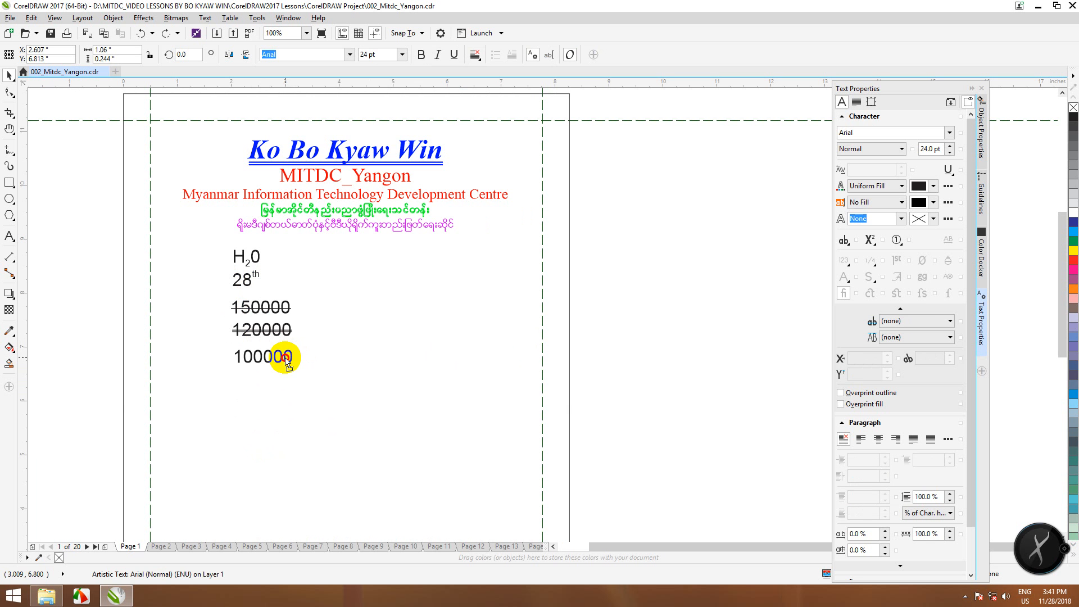
click(329, 347)
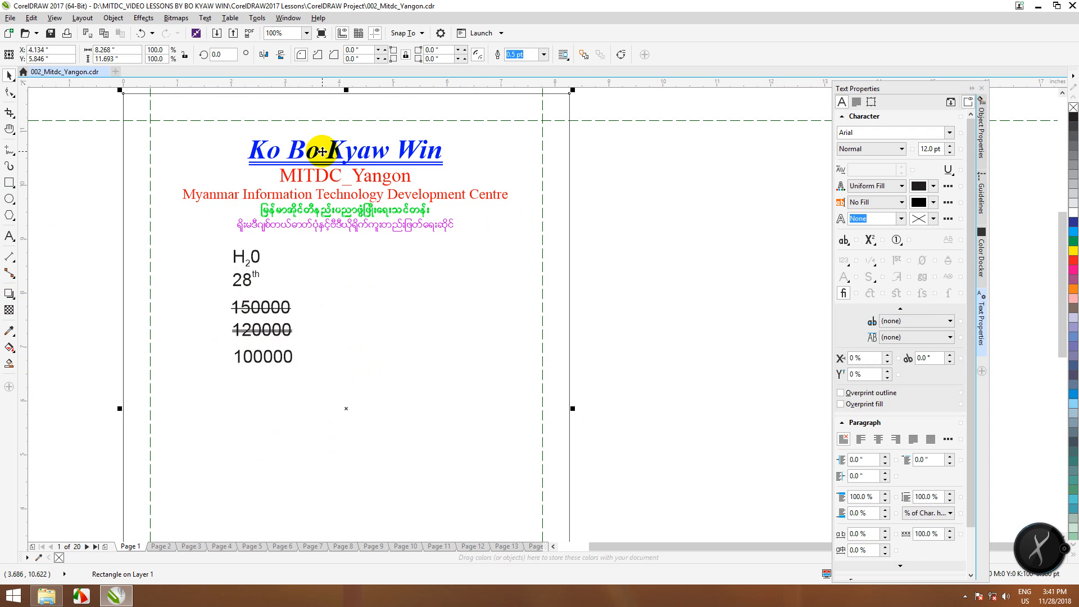
- Try a Single Thick strikethrough on the blue heading line and set it back to (none)
double_click(254, 150)
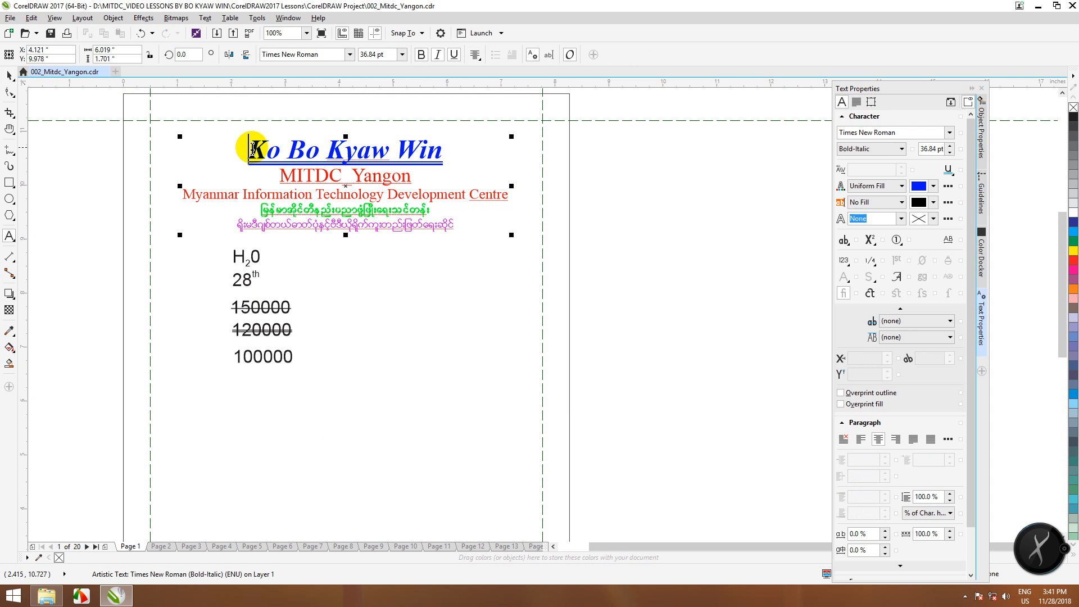
drag(253, 150, 442, 149)
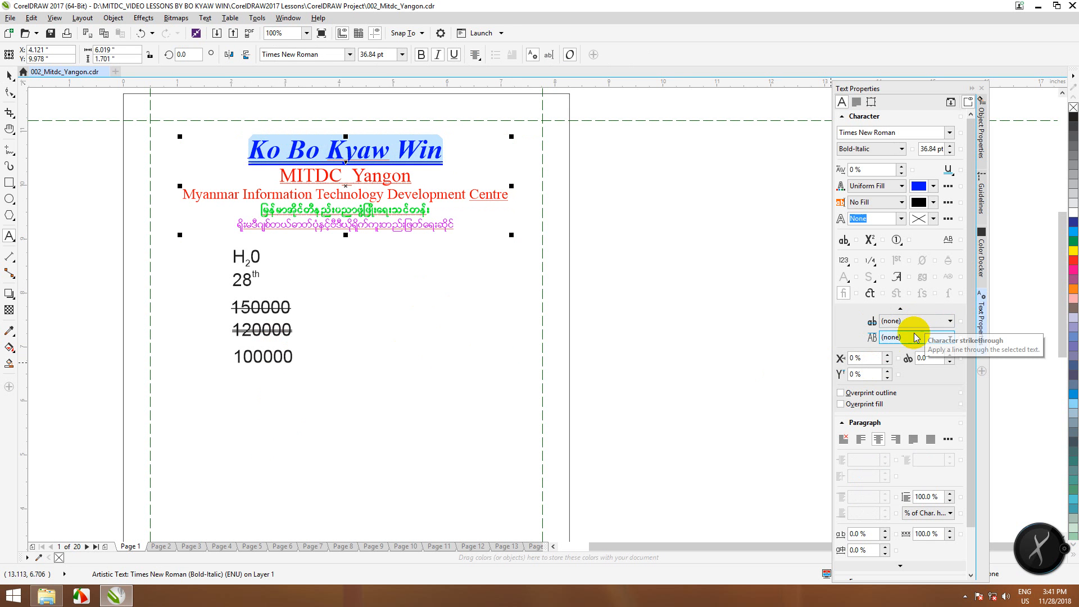
click(952, 321)
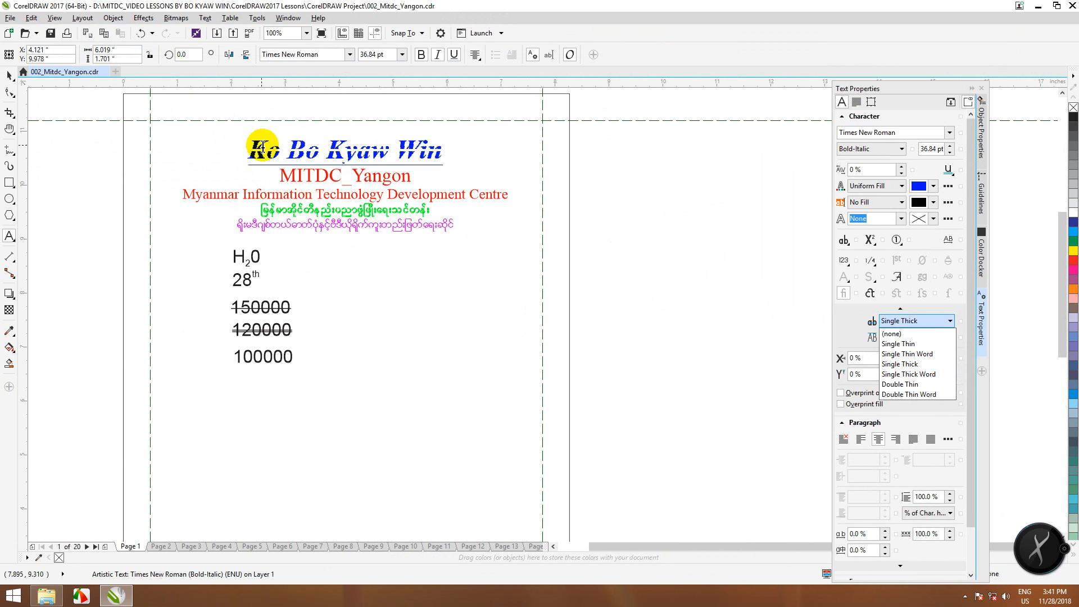
click(901, 333)
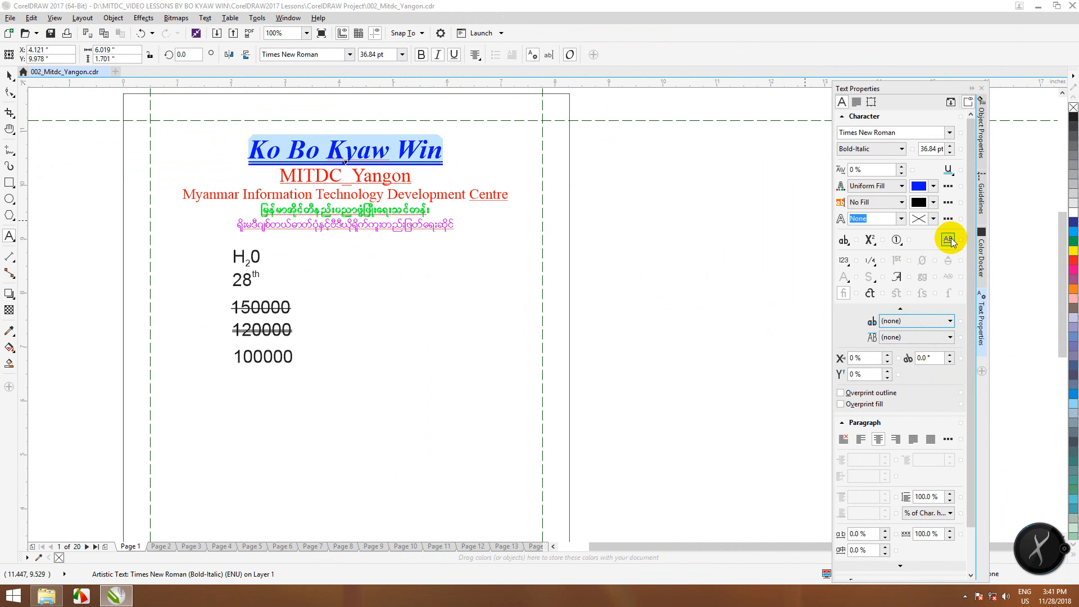
- Remove the underline from the blue heading line
click(948, 169)
click(958, 185)
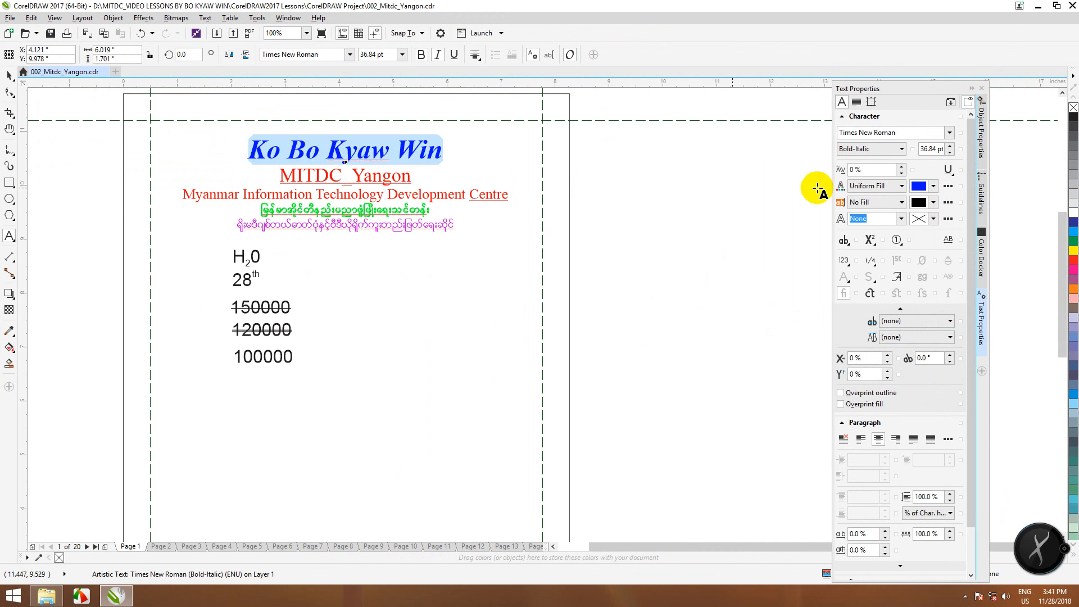
- With the blue heading line selected, examine the stylistic alternates, number style, fraction and stylistic set options
click(326, 150)
drag(250, 150, 445, 150)
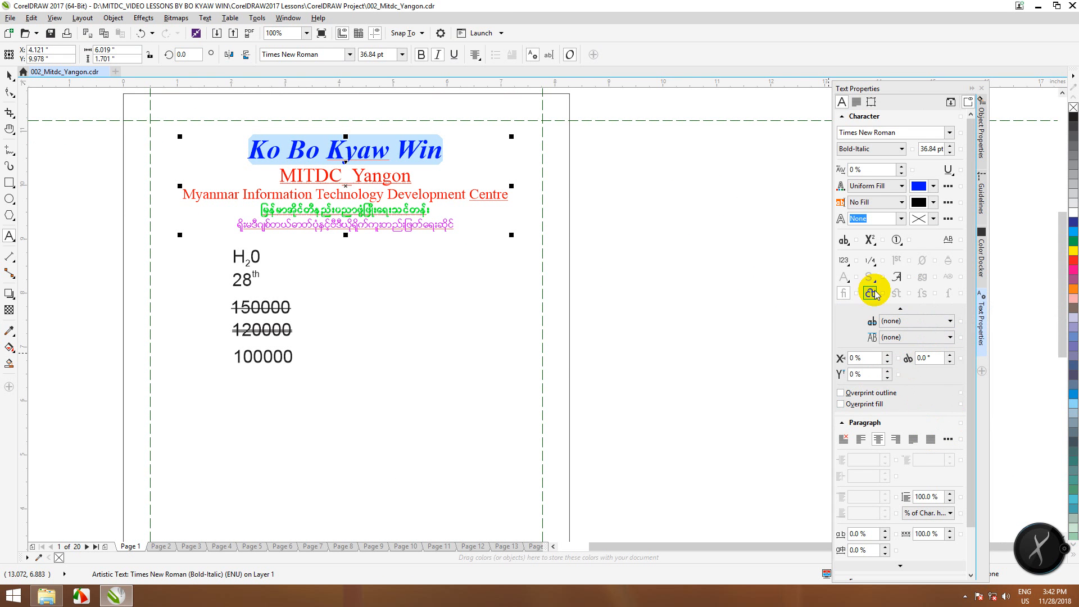
click(850, 282)
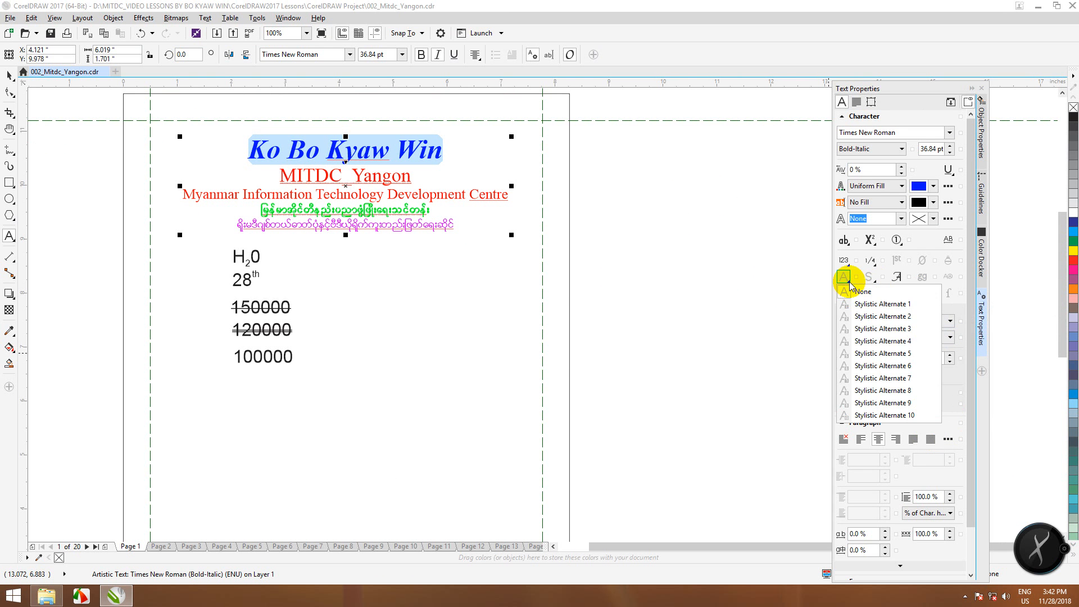
click(849, 271)
click(850, 269)
click(850, 265)
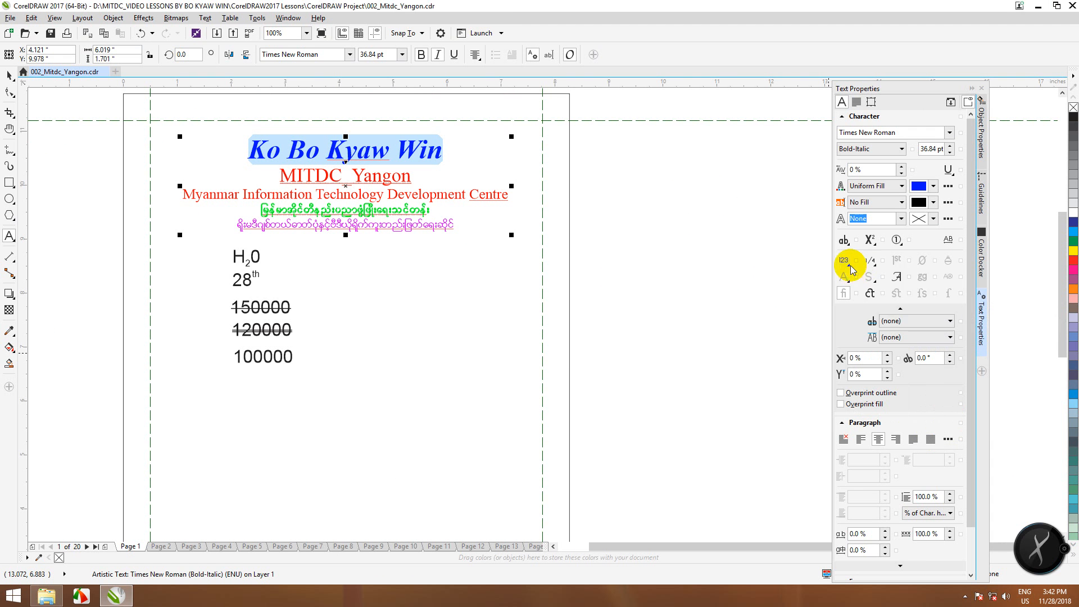
click(872, 264)
click(872, 264)
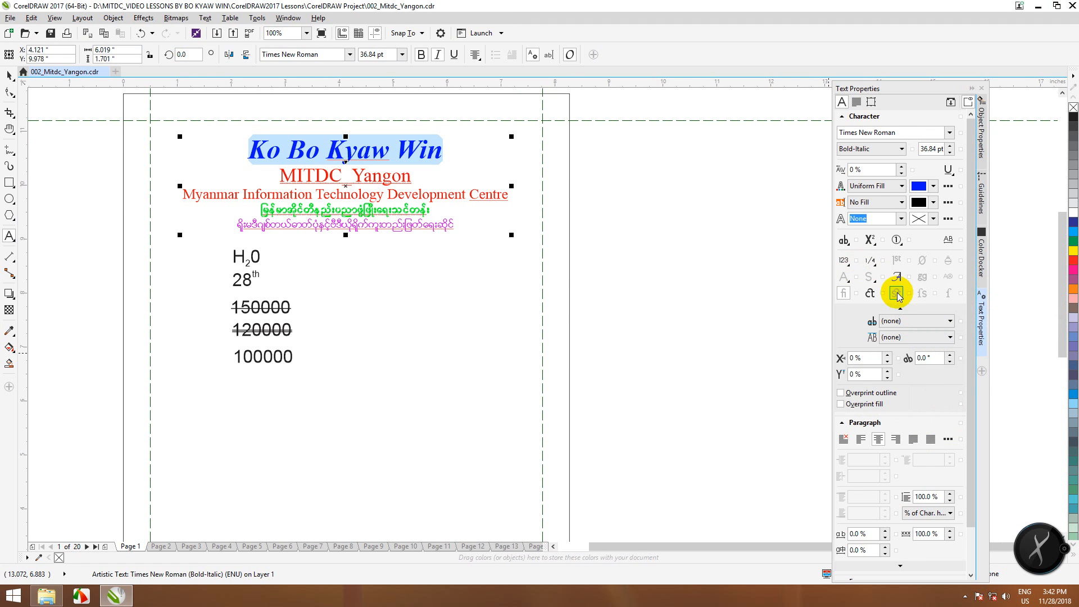
click(874, 281)
click(876, 285)
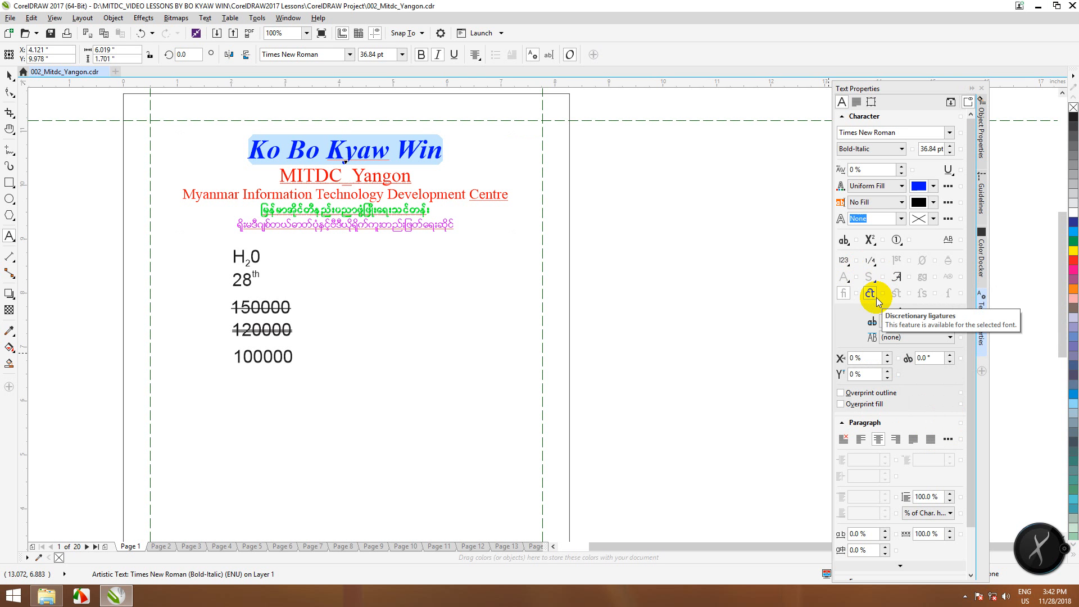
- Try swash variants on the blue heading line, switching them on and off
click(897, 276)
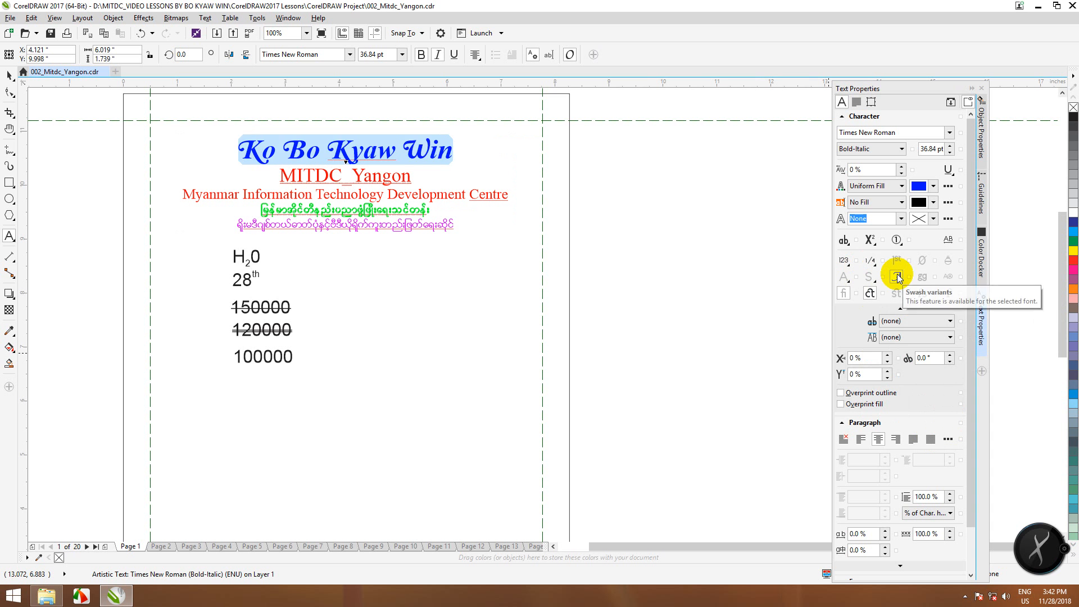
click(897, 277)
click(897, 277)
click(898, 278)
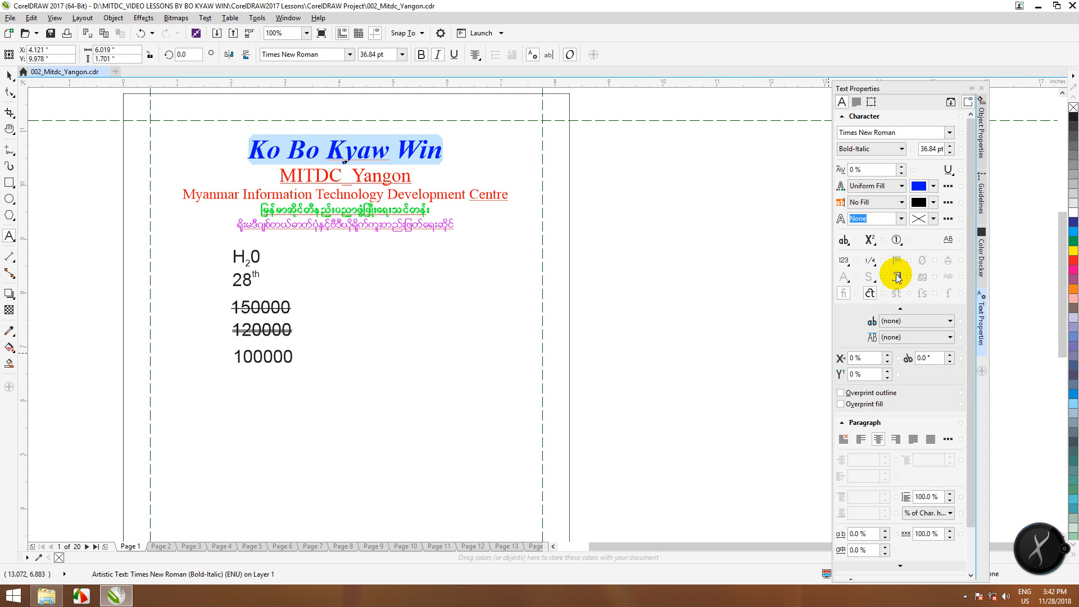
click(898, 277)
click(897, 277)
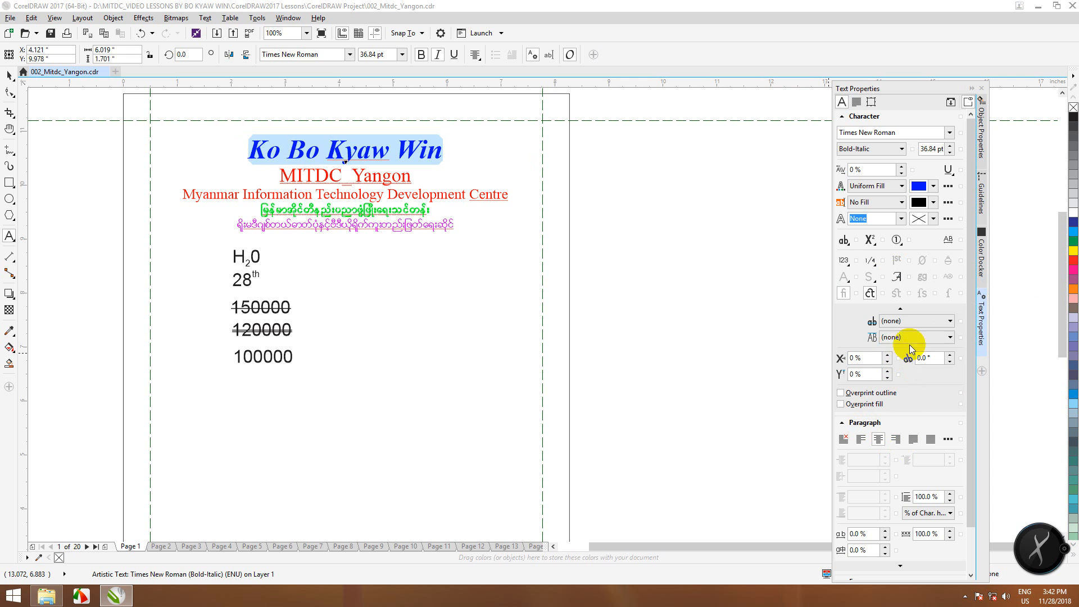
- Examine the outline width, outline color, background fill and text fill options for the blue heading line
click(900, 243)
click(900, 242)
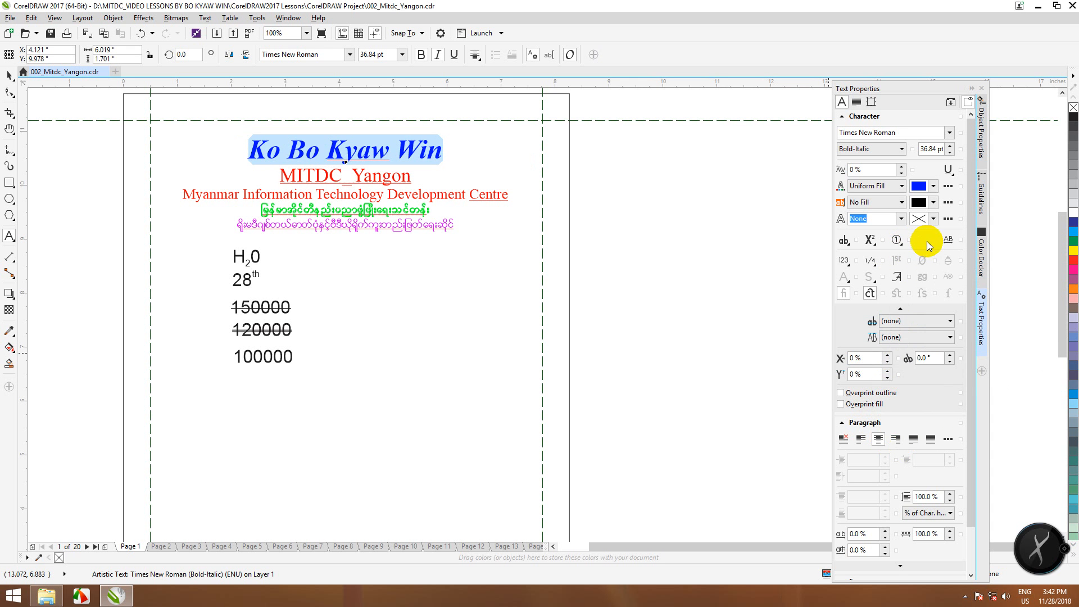
click(950, 241)
click(950, 241)
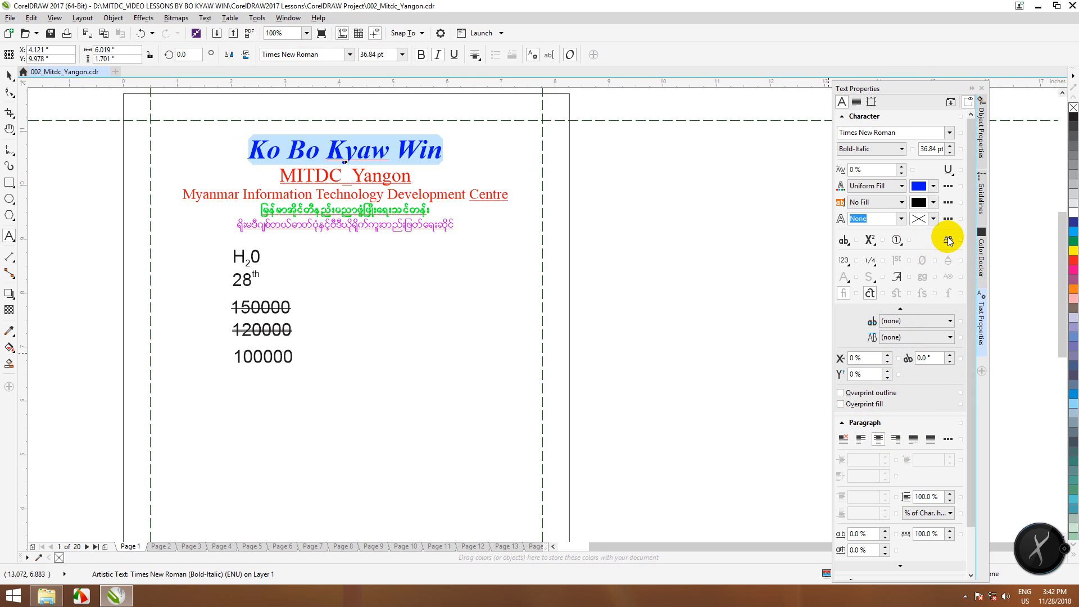
click(933, 219)
click(934, 217)
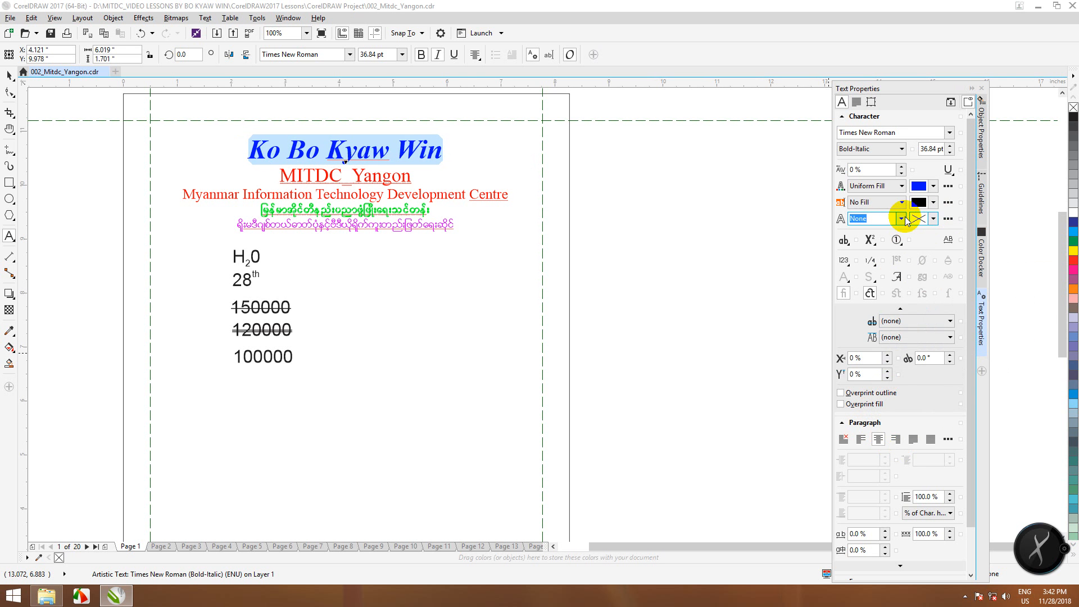
click(900, 219)
click(899, 217)
click(901, 202)
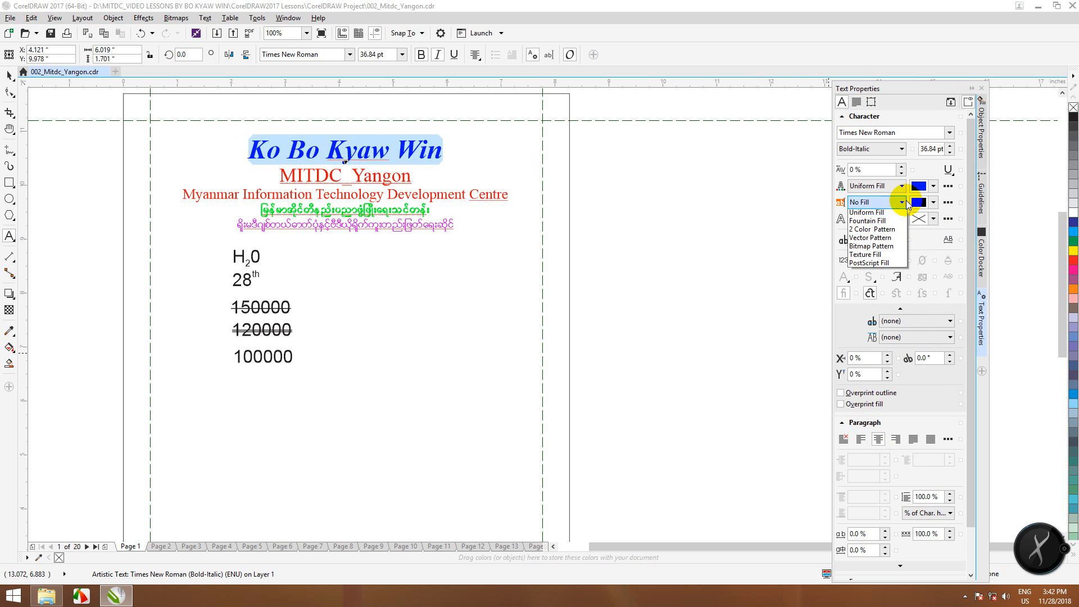
click(902, 203)
click(901, 186)
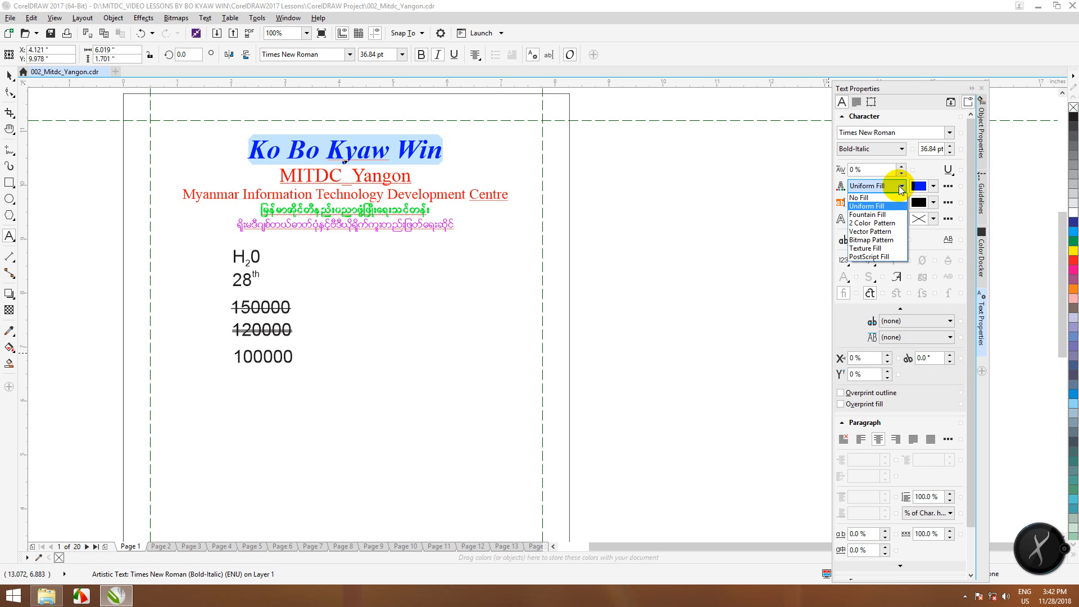
click(902, 187)
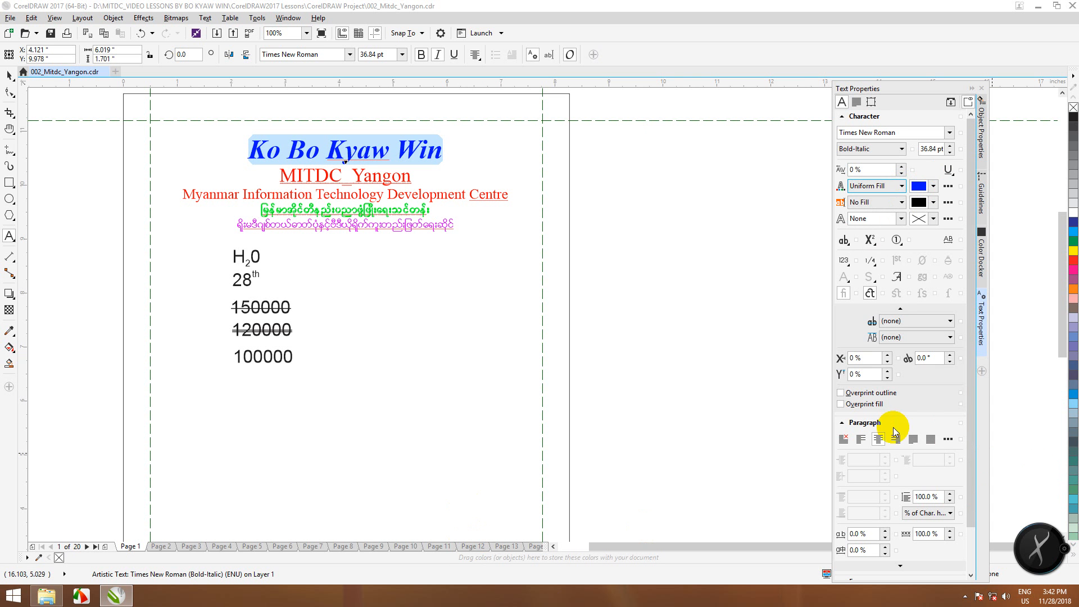
- Collapse the extra character options and the frame options, keeping the paragraph options displayed
click(842, 422)
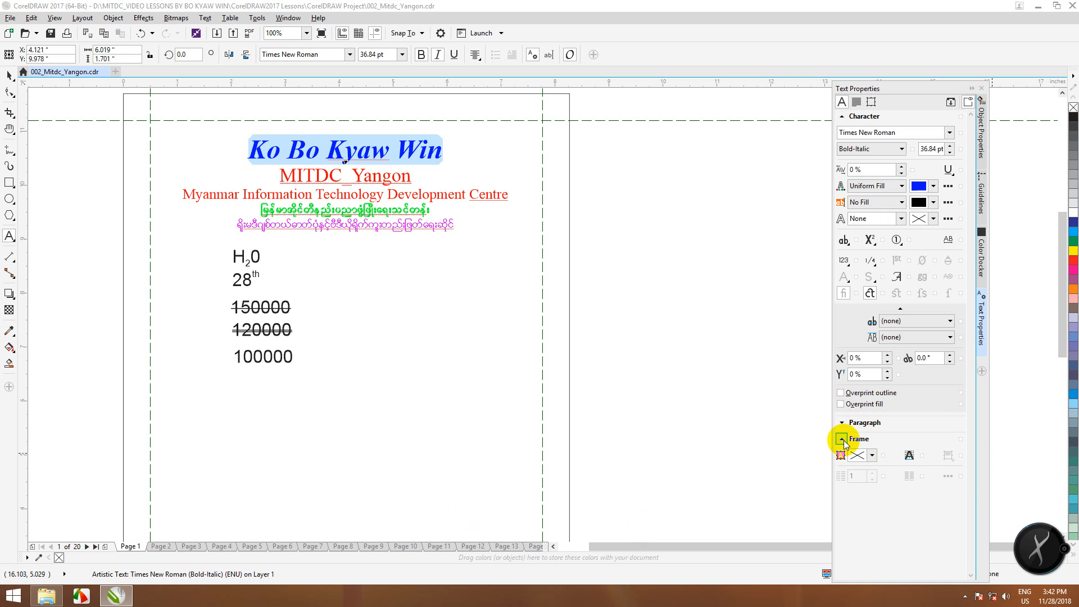
click(841, 439)
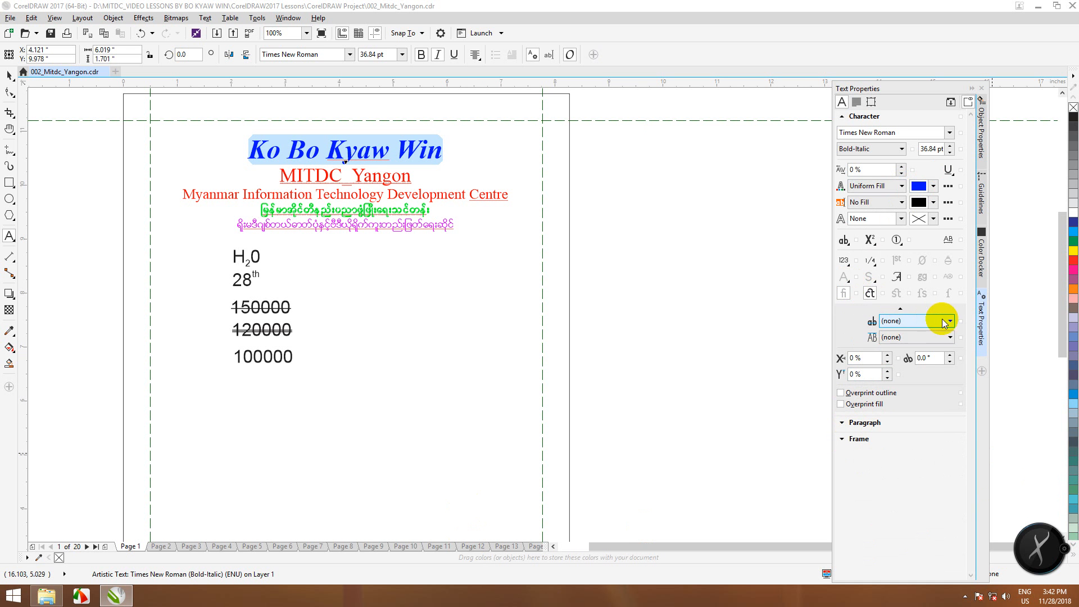
click(900, 308)
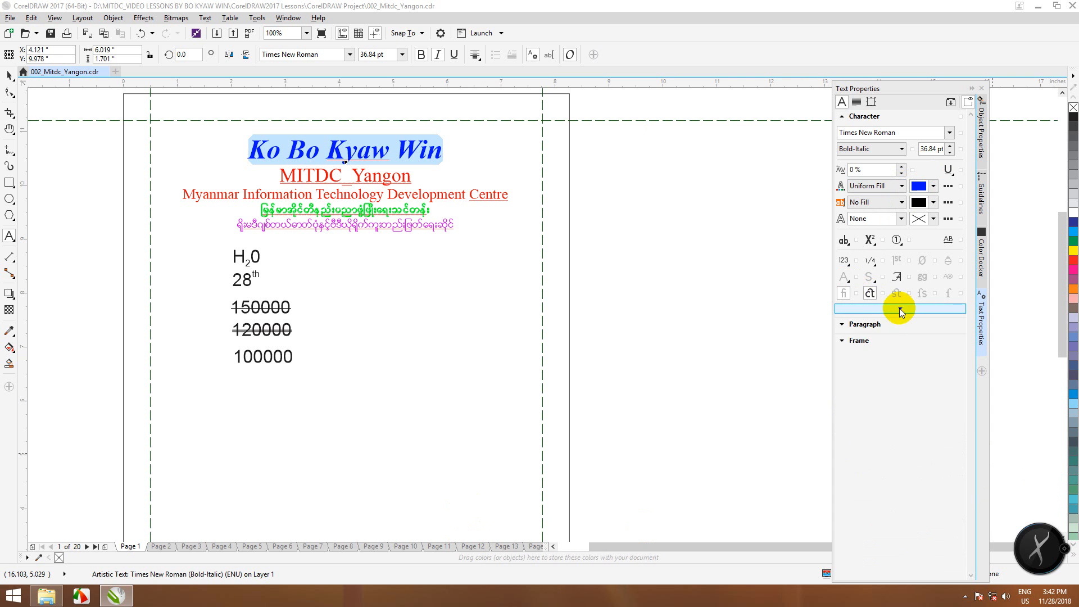
click(843, 324)
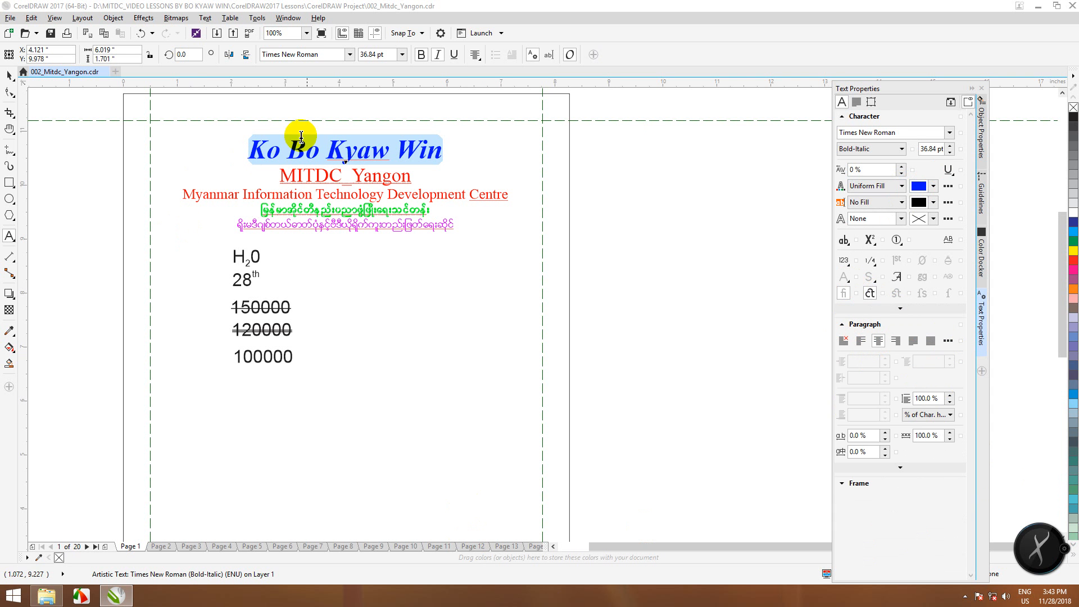
click(228, 257)
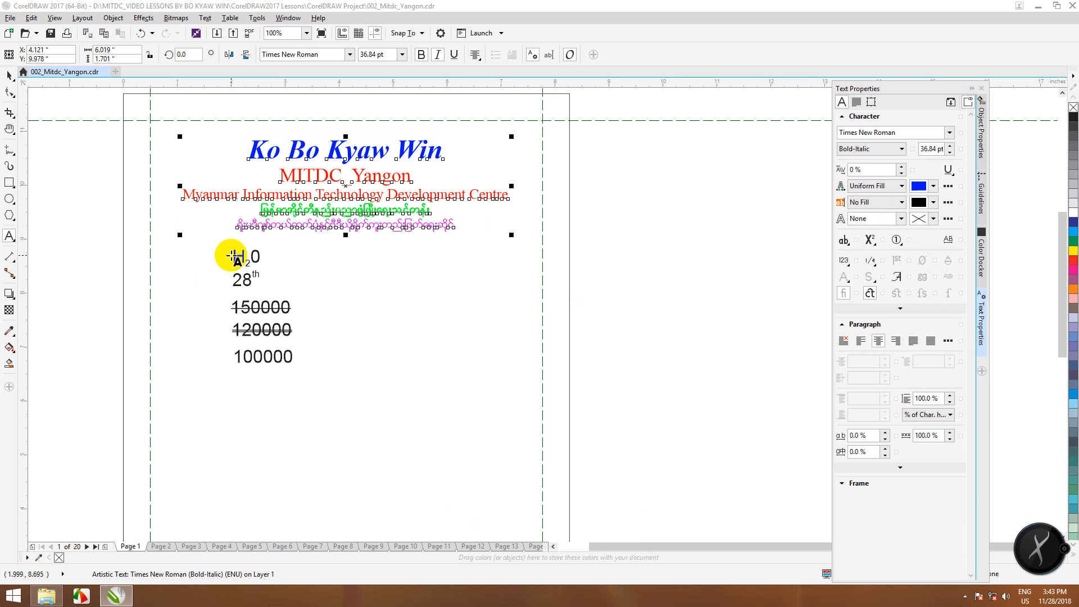
drag(178, 144, 503, 396)
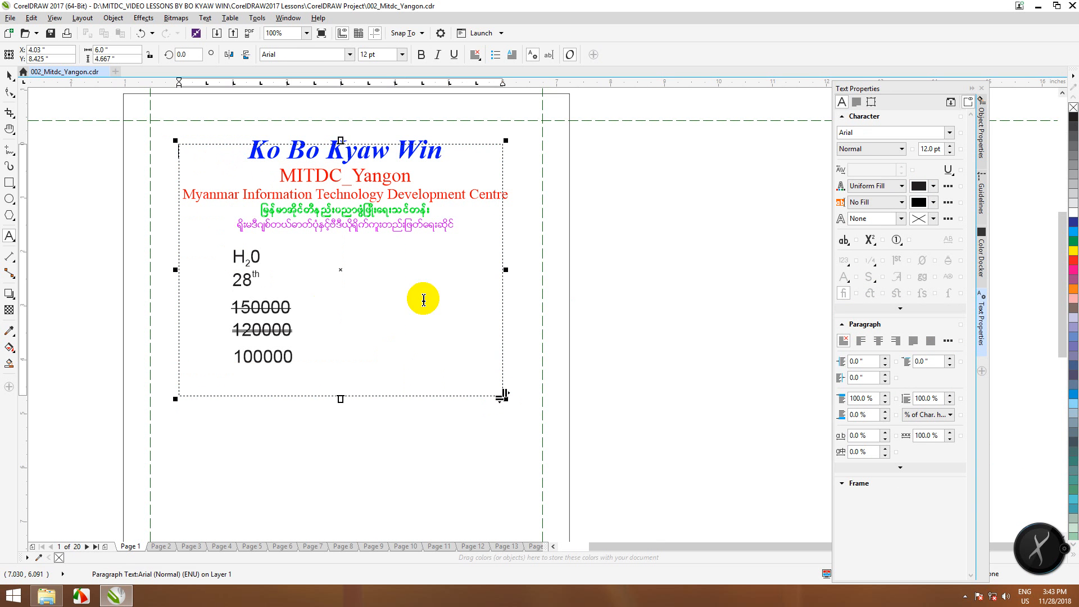
key(ctrl+space)
- Center-align the struck-through 150000 text
click(262, 149)
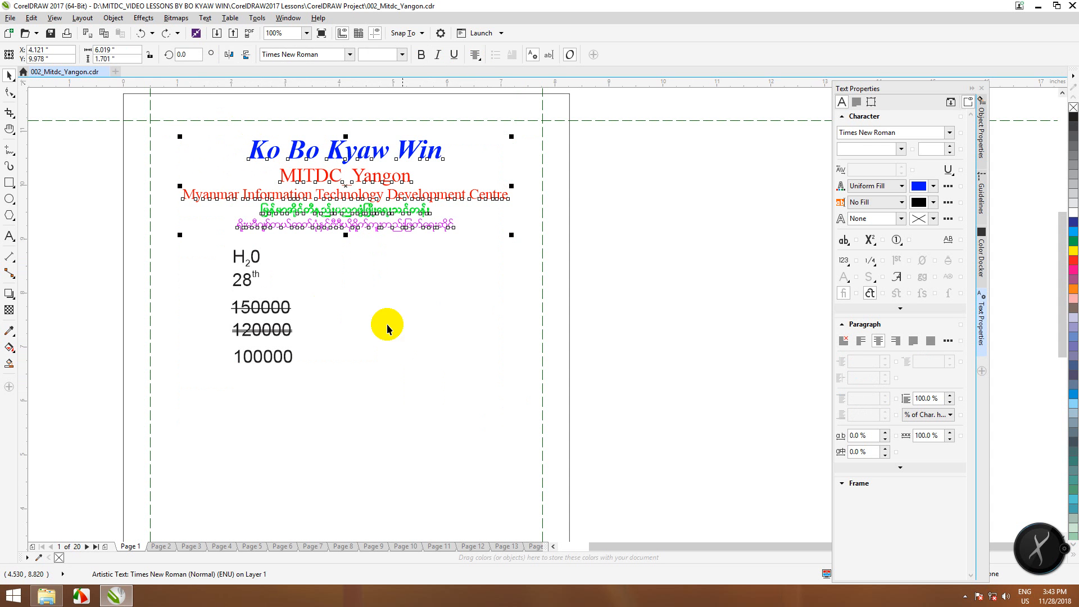
click(274, 310)
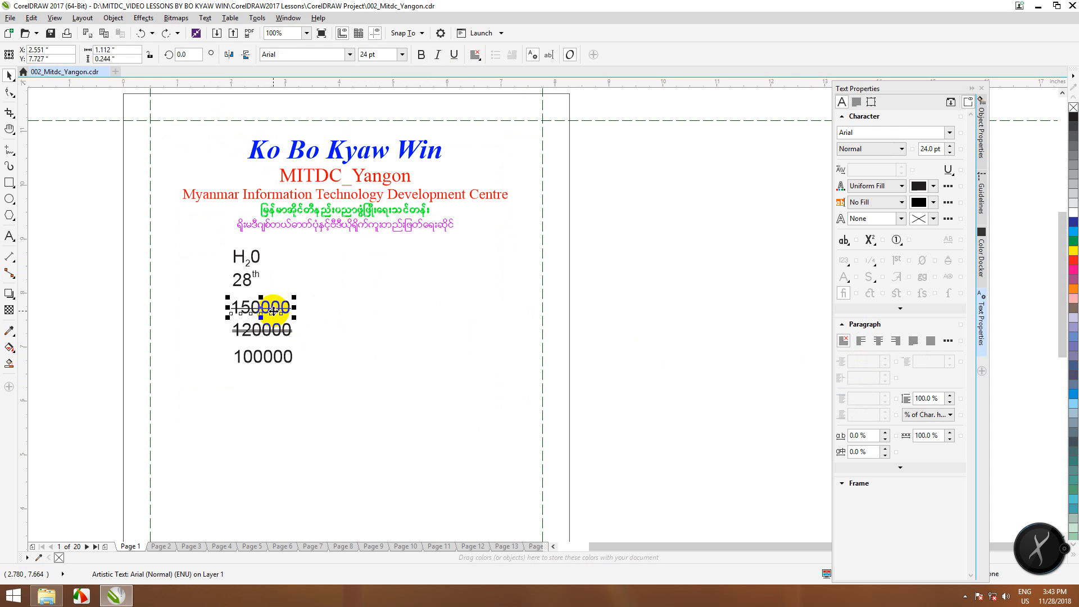
click(879, 341)
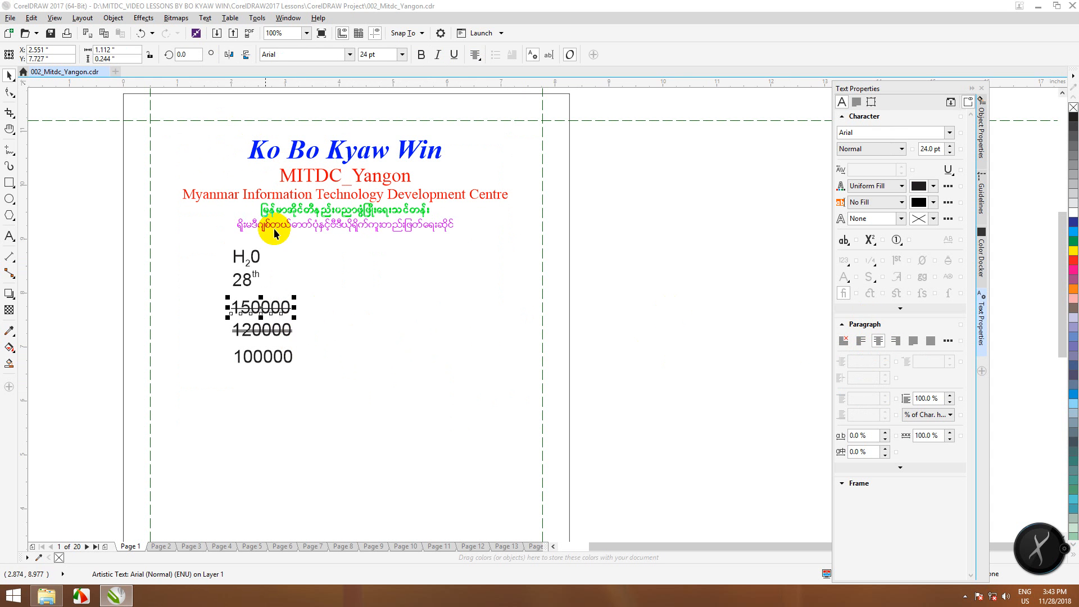
- Try left, center, right, full and forced justification on the multi-line heading block, ending with center alignment
click(285, 204)
click(264, 151)
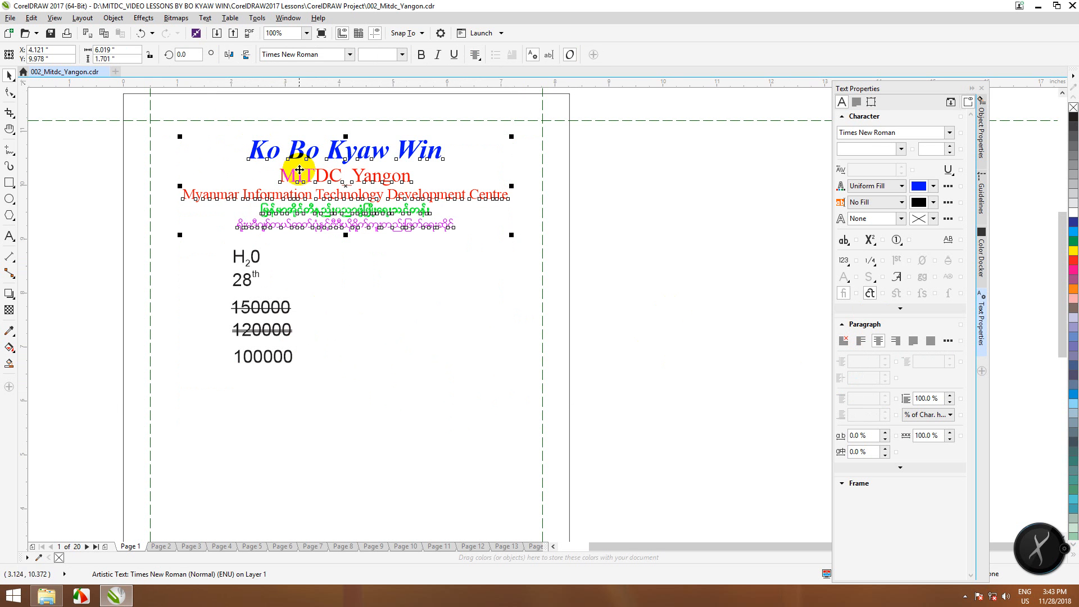
click(843, 341)
click(861, 341)
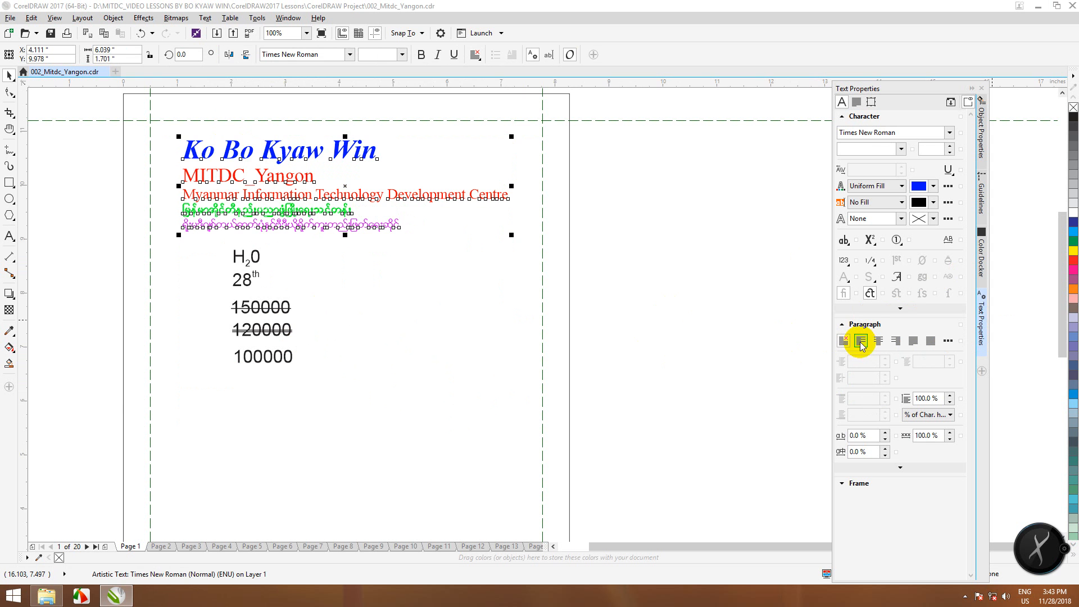
click(879, 341)
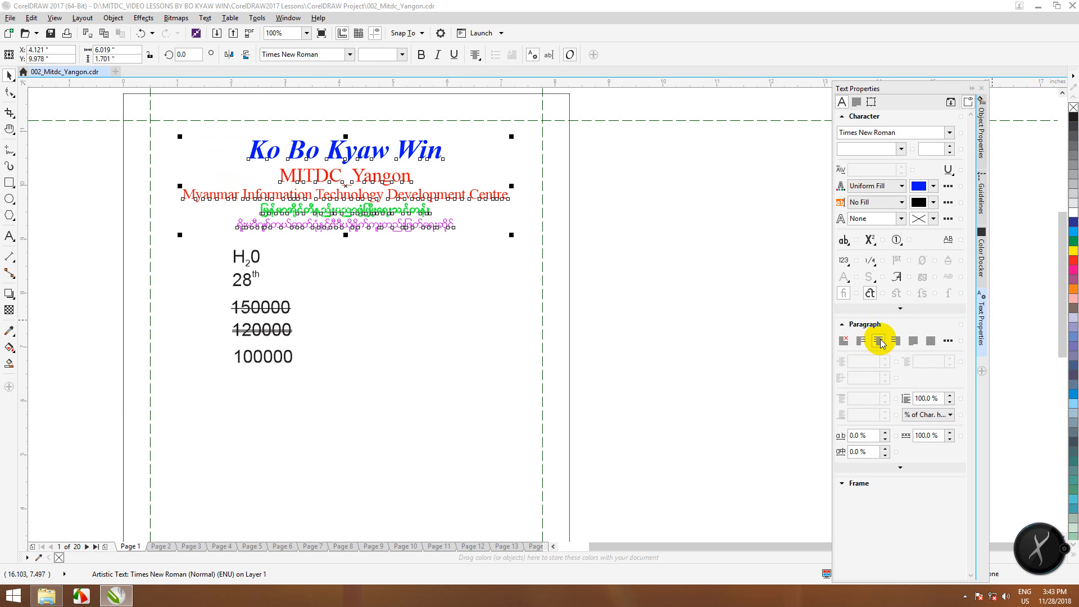
click(896, 341)
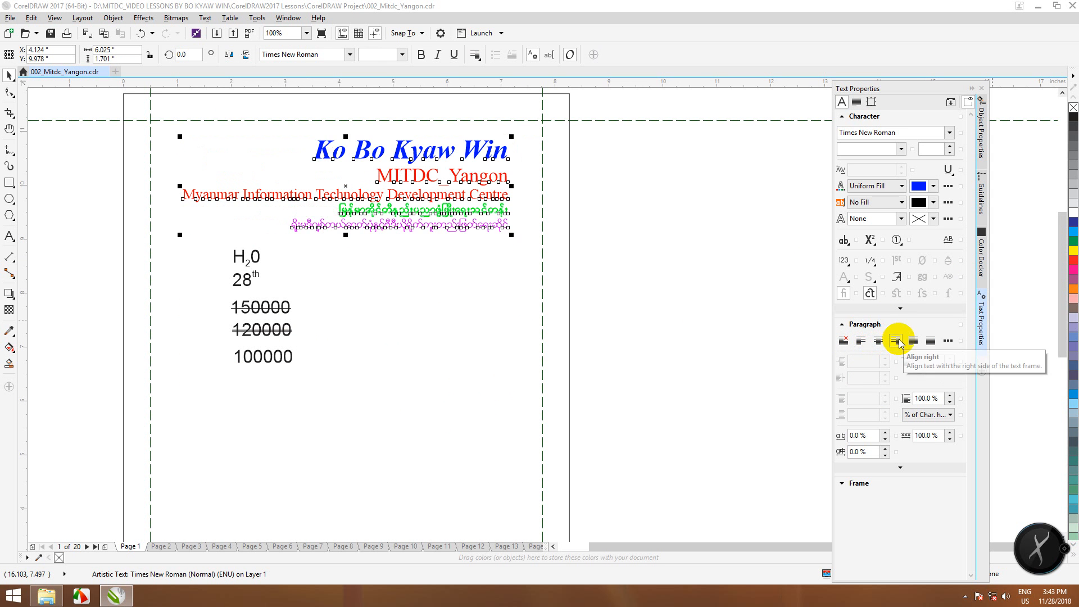
click(913, 340)
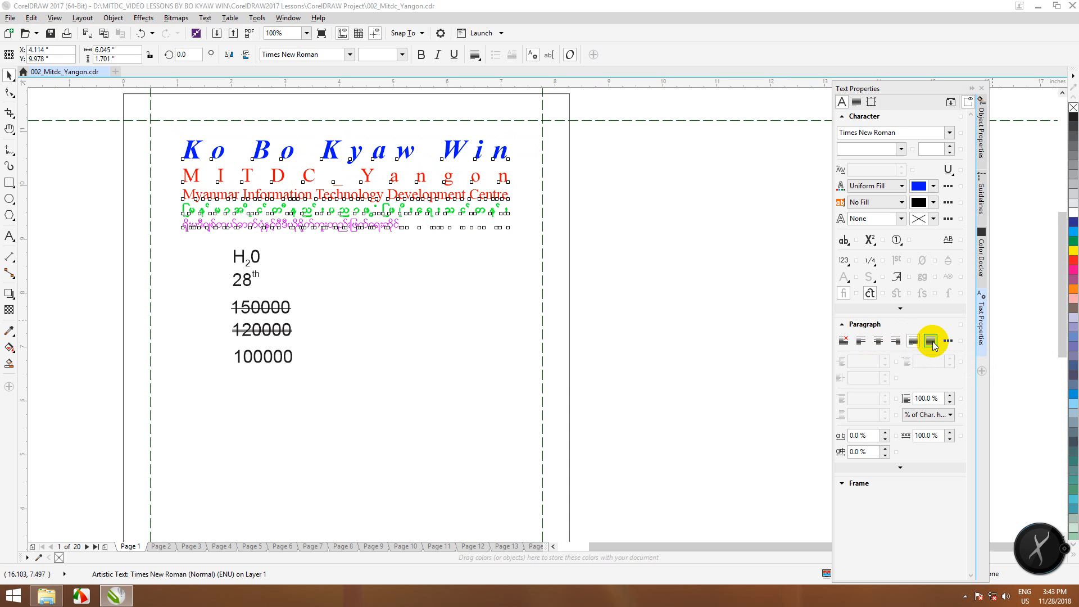
click(932, 341)
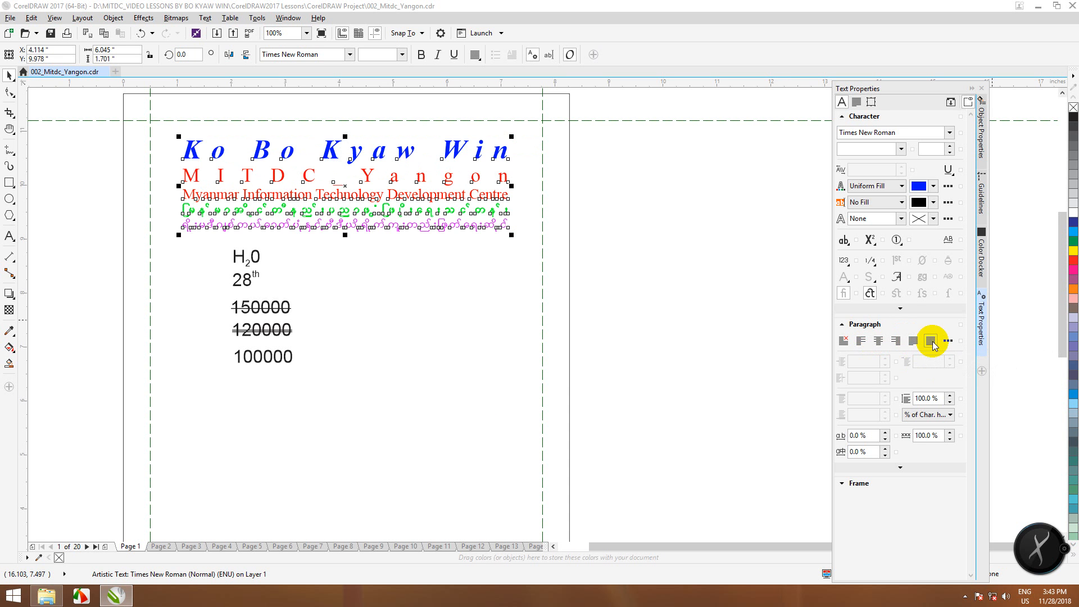
click(879, 341)
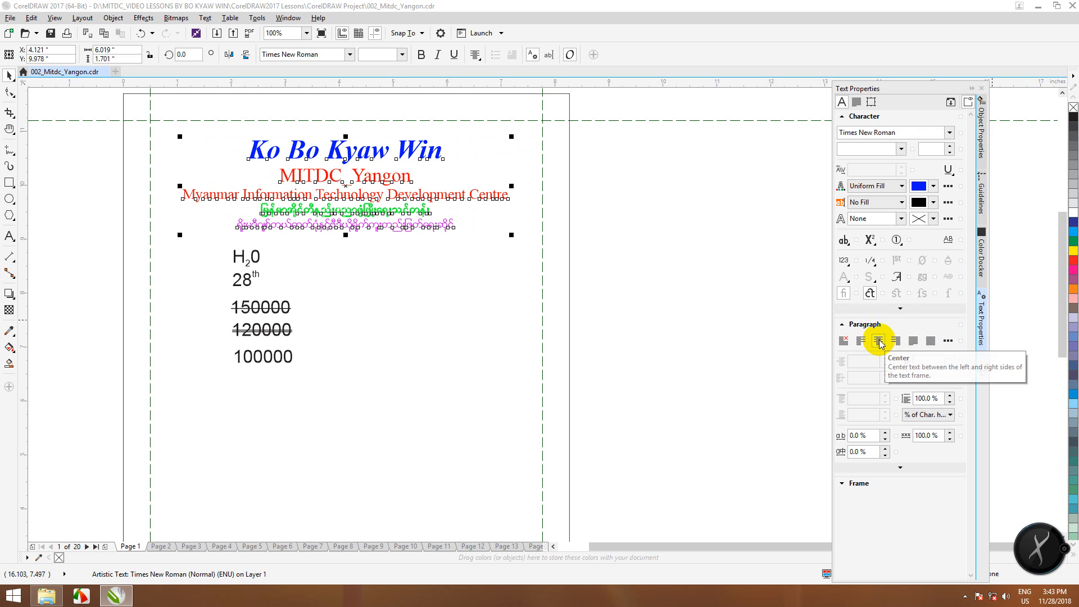
- Select the blue heading line and examine its spacing settings for horizontal alignment, without changing them
double_click(320, 145)
click(254, 145)
drag(255, 145, 450, 152)
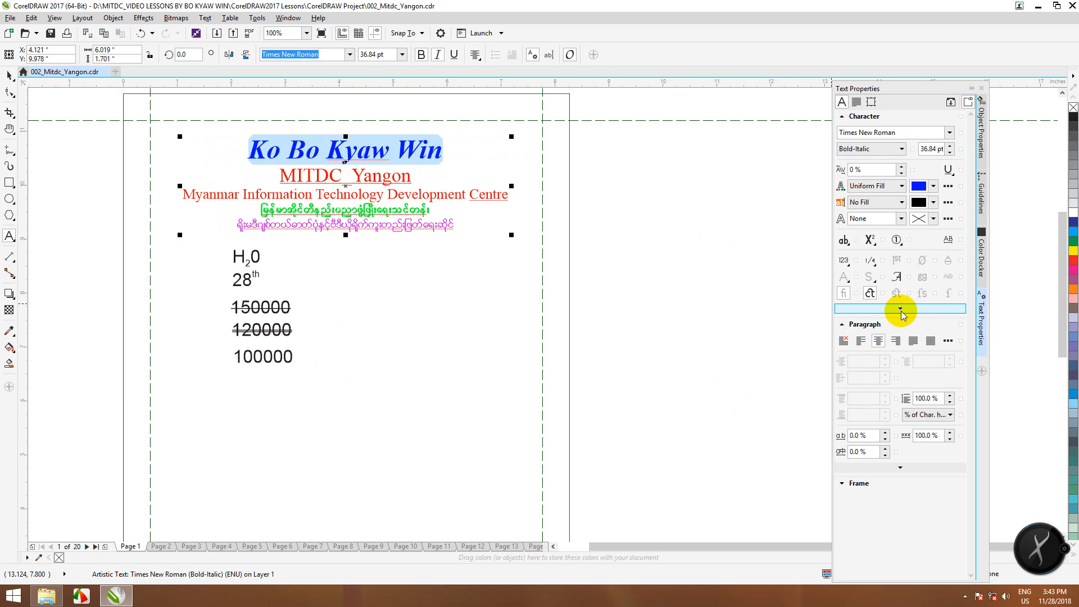
click(949, 341)
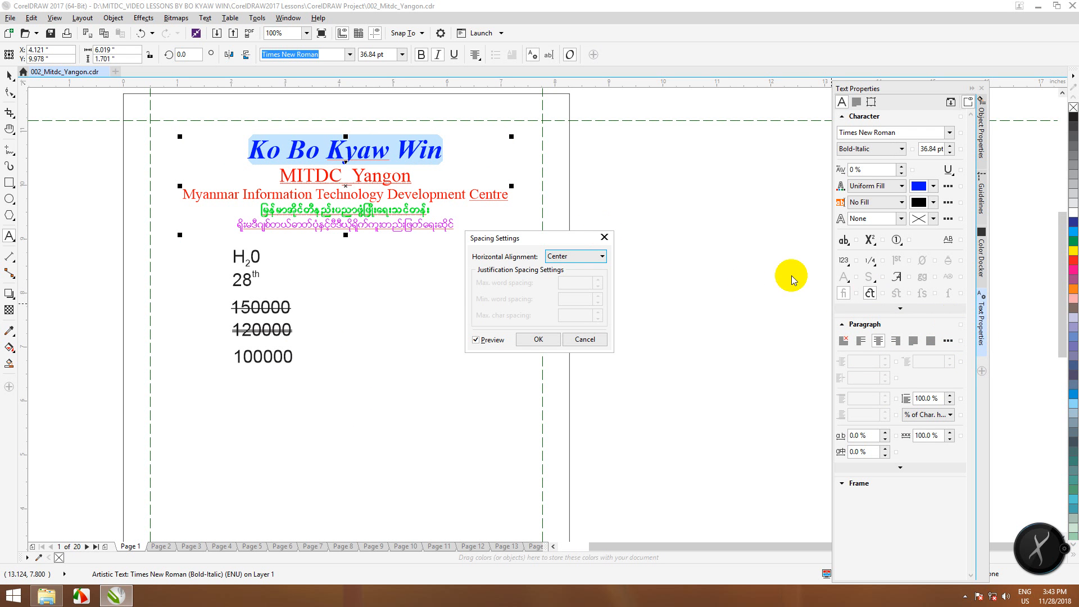
click(604, 235)
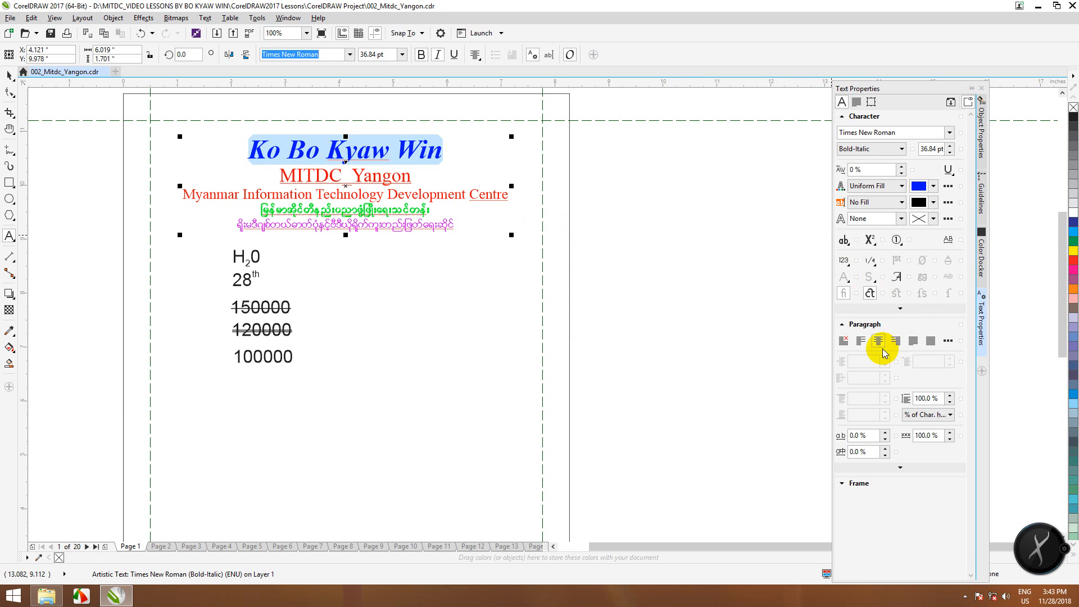
- Preview strikethrough styles on the blue heading line, keep it at (none), and examine the stylistic alternate and number style options
click(900, 309)
click(950, 321)
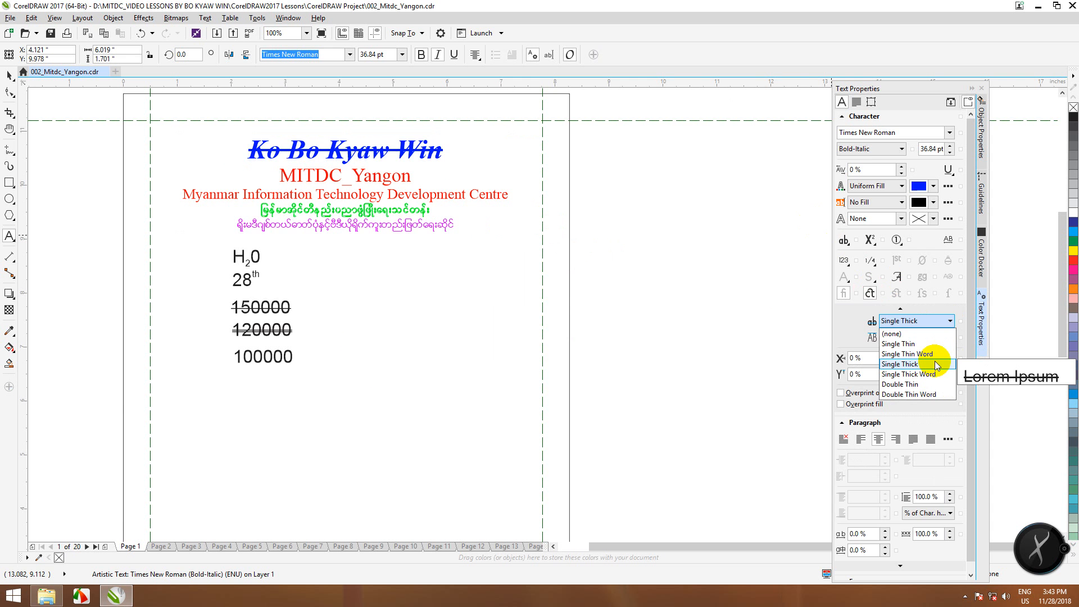
click(919, 333)
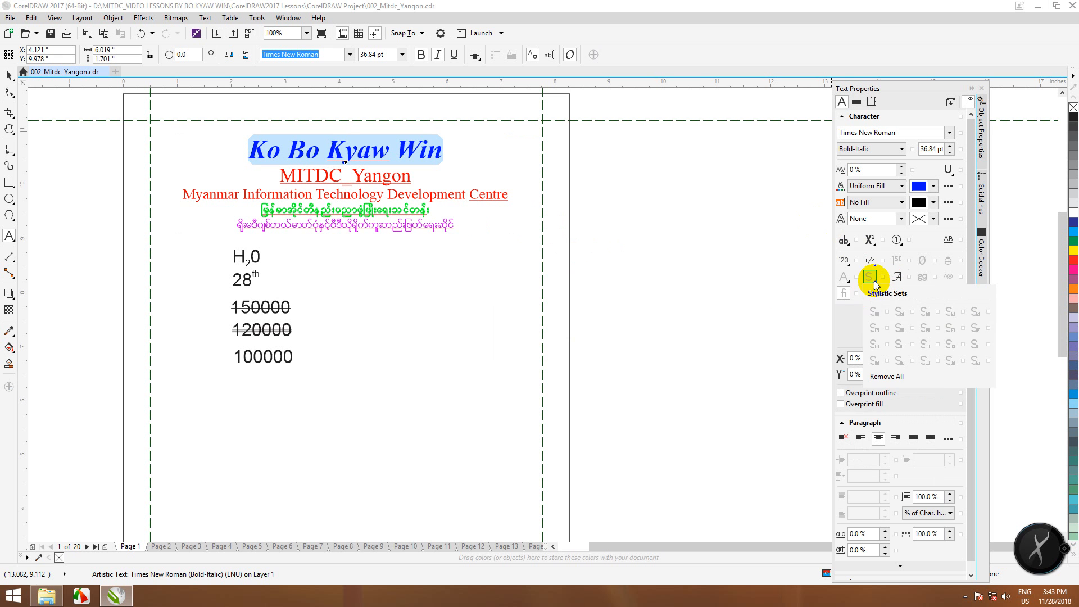
click(845, 279)
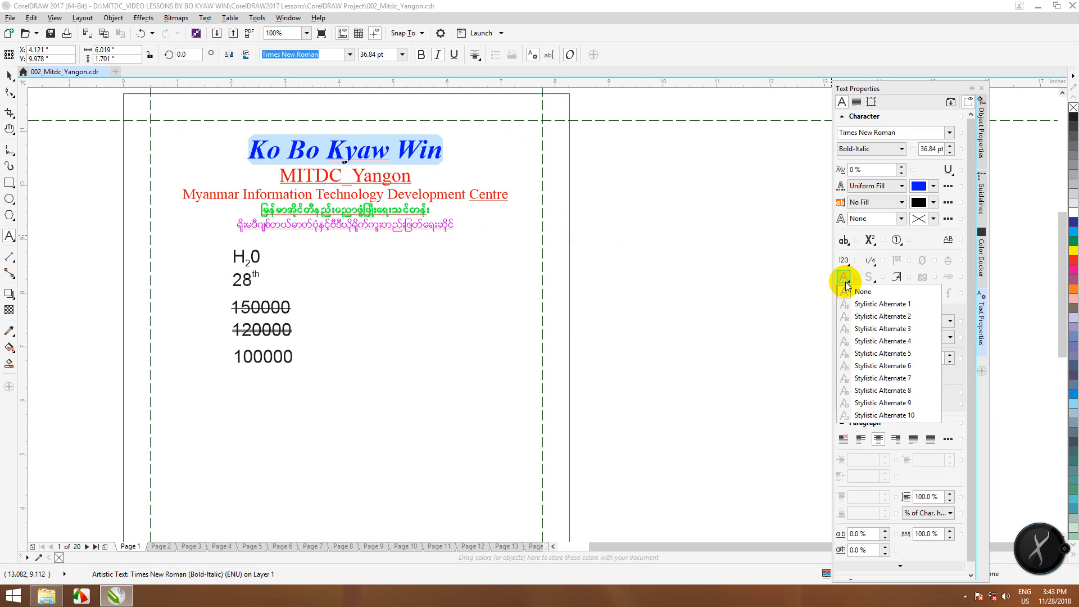
click(848, 269)
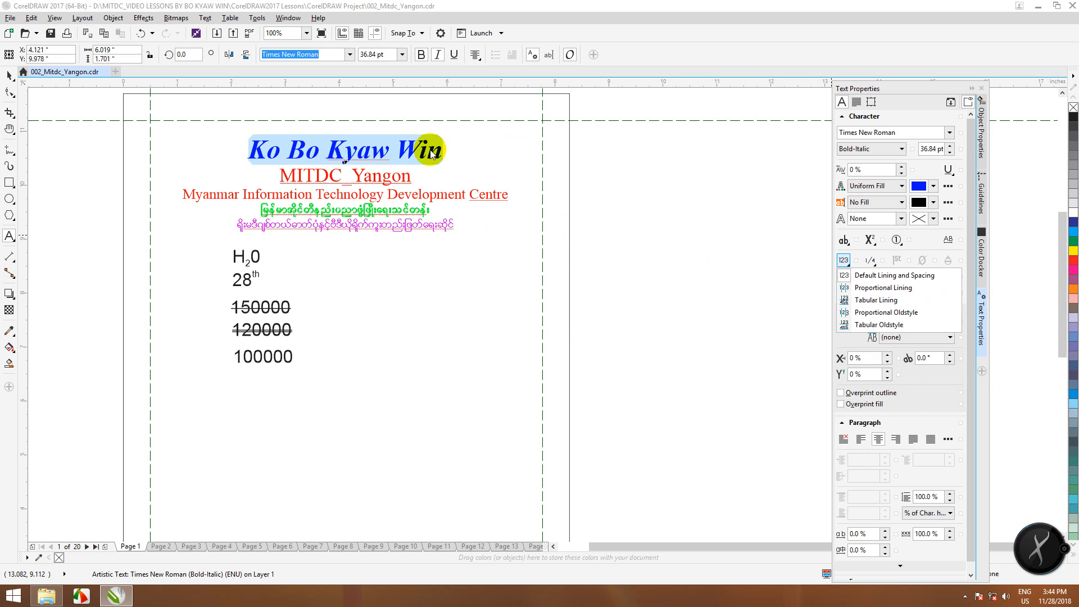
- Apply All Caps to the blue heading line, leaving out its last letter
click(357, 151)
drag(254, 146, 466, 157)
click(845, 242)
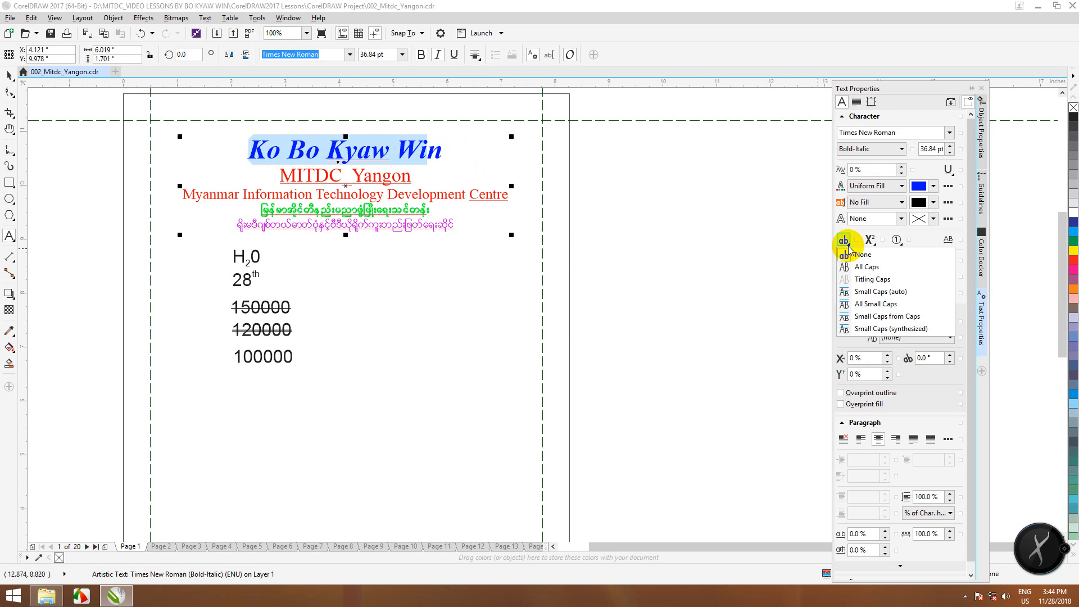
click(864, 267)
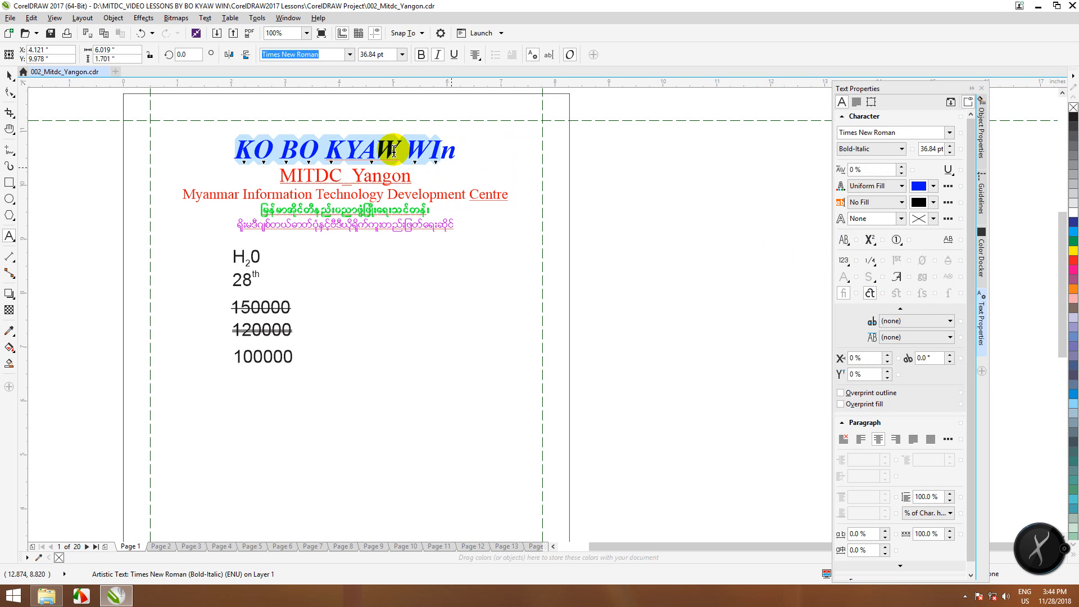
- Reset the capitalization of the entire blue heading line to None and apply All Caps to all of it
click(440, 149)
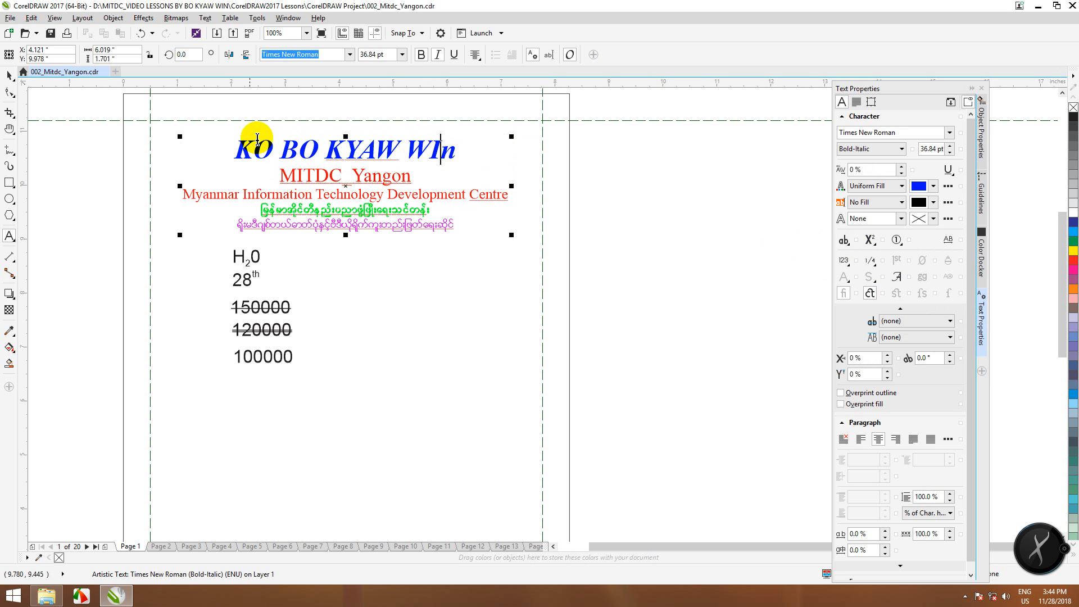
drag(236, 147, 482, 151)
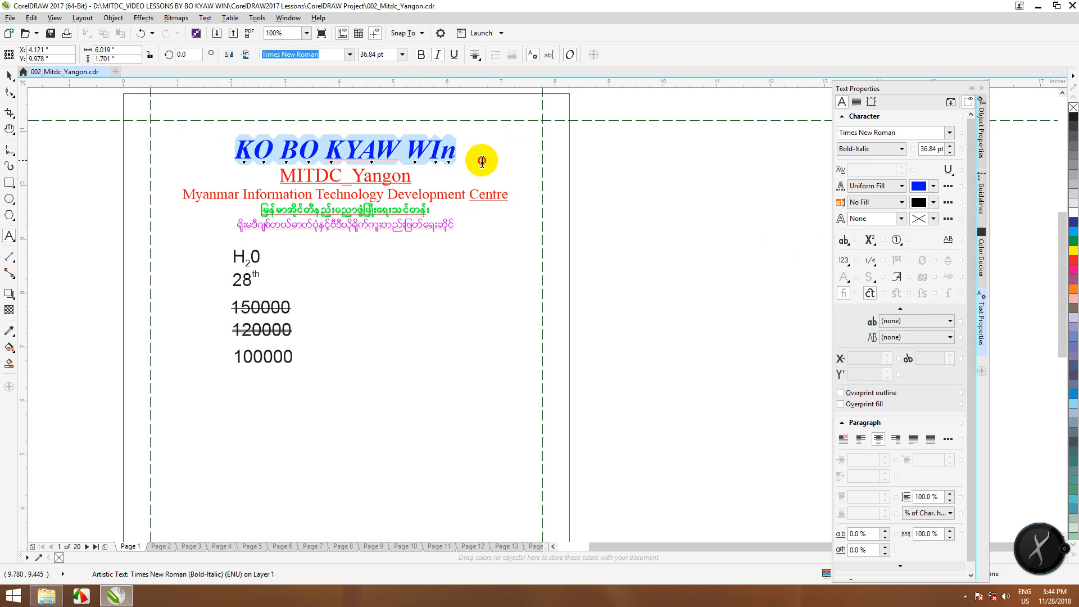
click(844, 241)
click(848, 254)
click(845, 242)
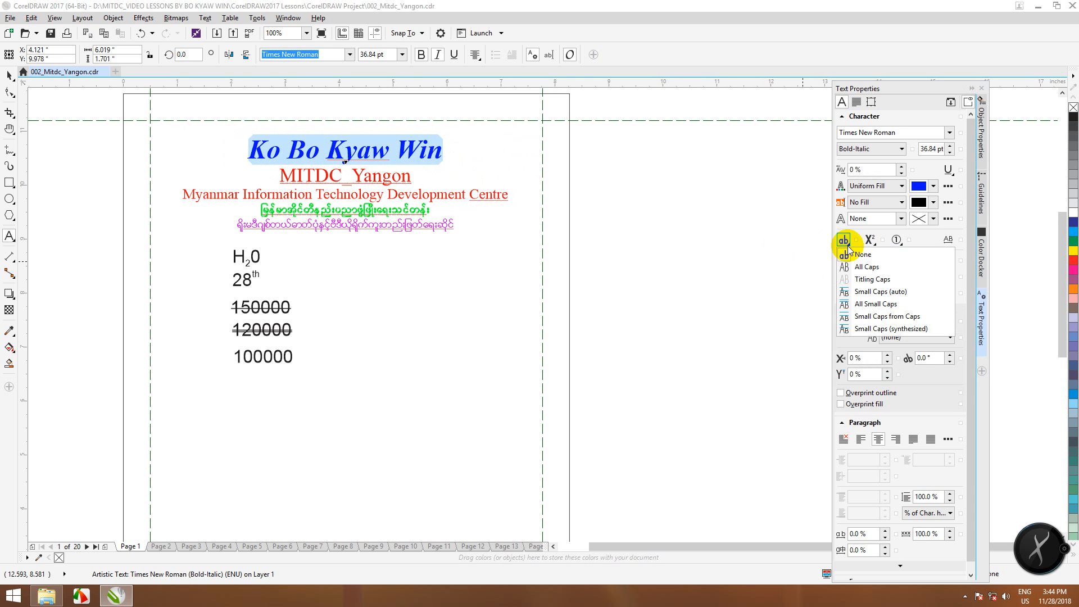
click(865, 267)
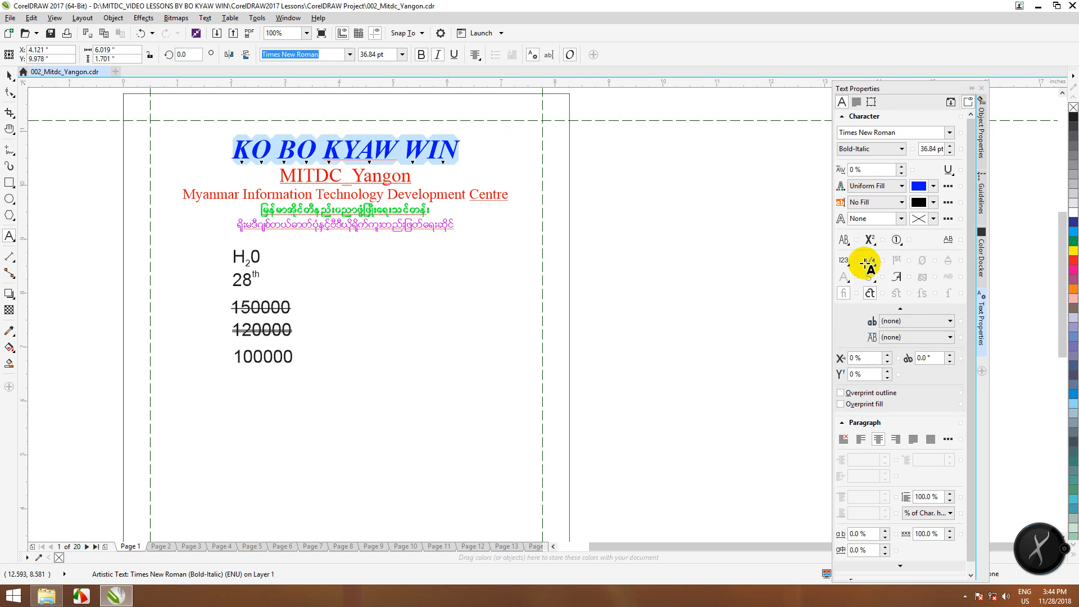
- Reselect the blue heading line and set its capitalization to All Small Caps
click(333, 153)
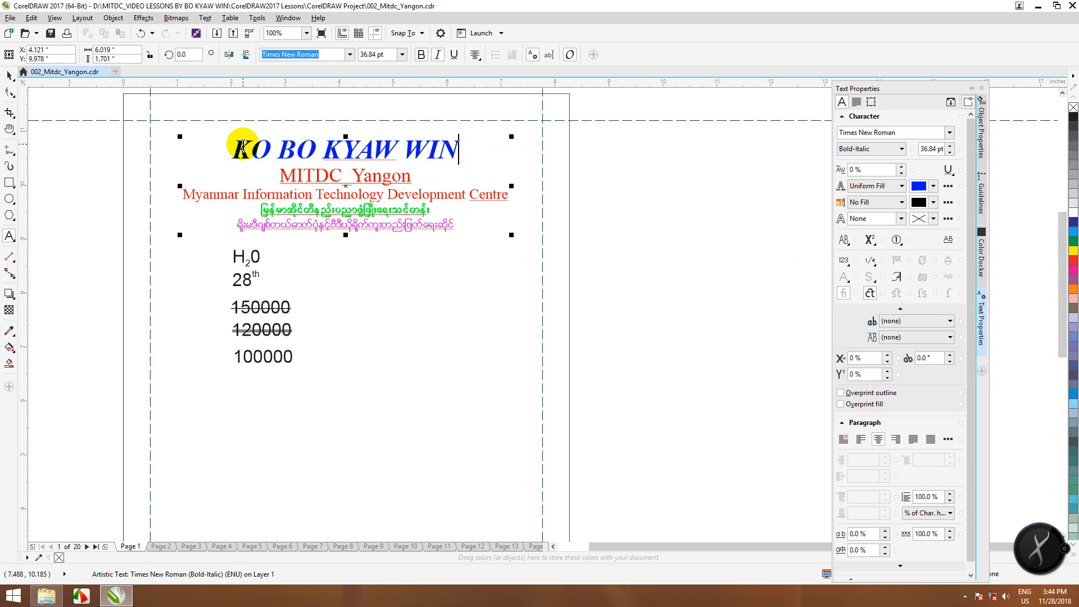
drag(241, 146, 472, 153)
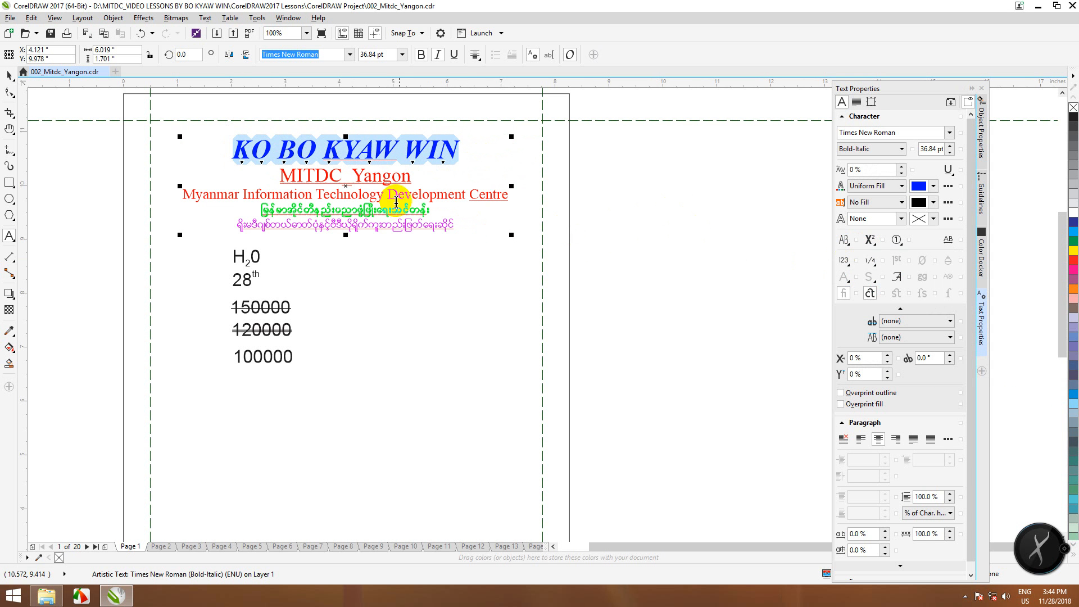
click(844, 241)
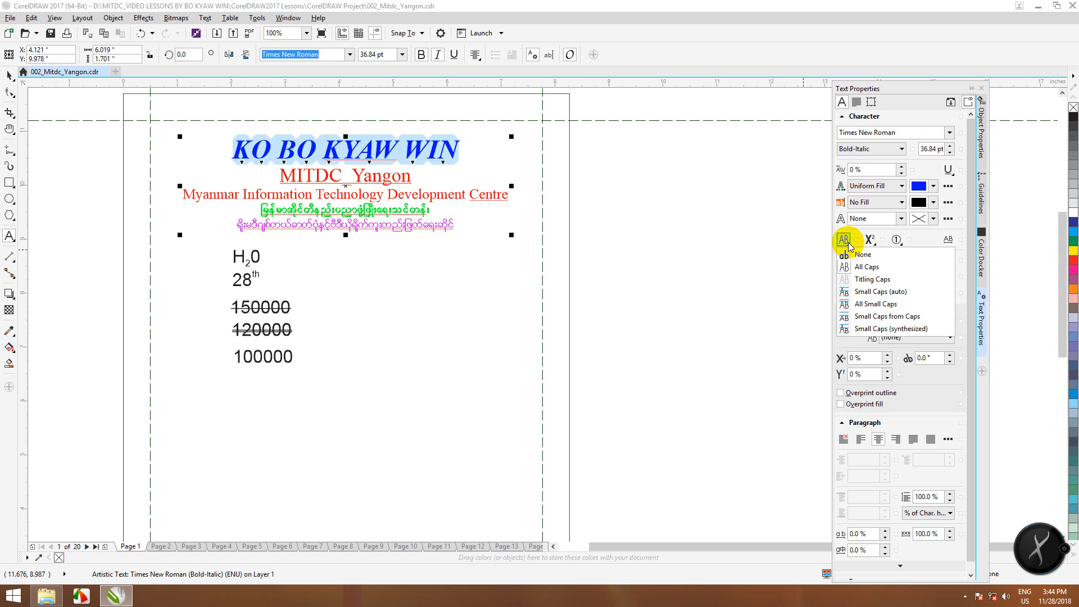
click(877, 304)
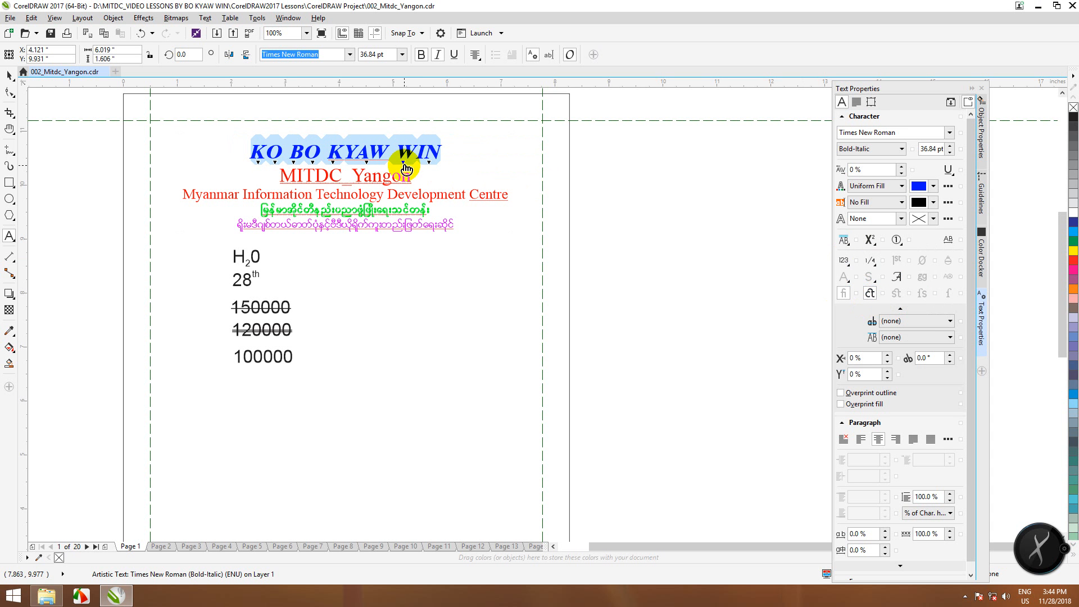
- Try the All Small Caps and Small Caps from Caps capitalization options on the blue heading line
mouse_move(252, 156)
mouse_down()
mouse_move(363, 159)
mouse_move(253, 161)
mouse_up()
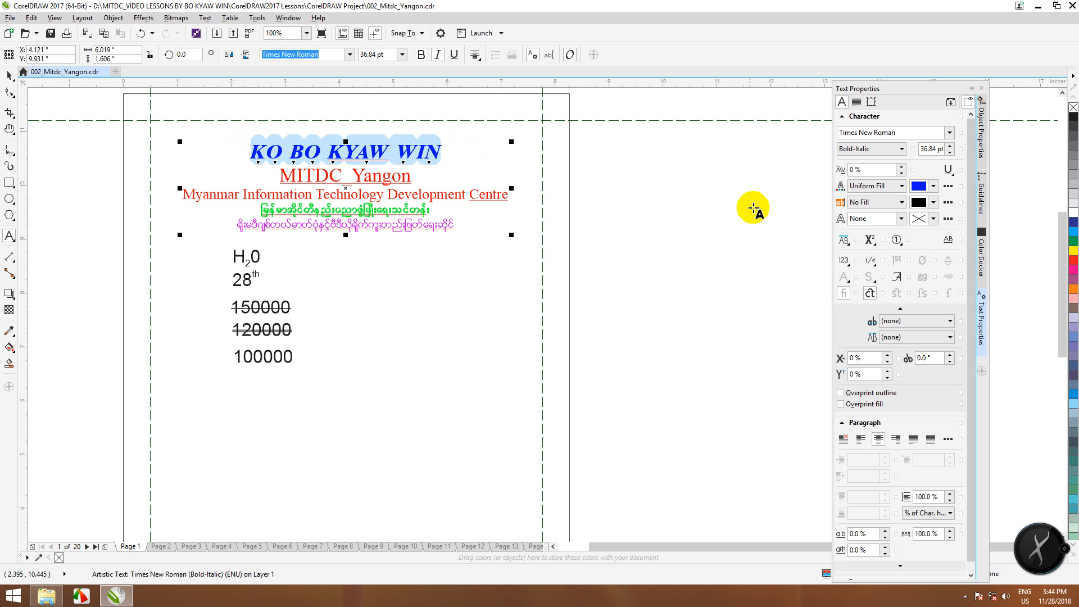
click(845, 241)
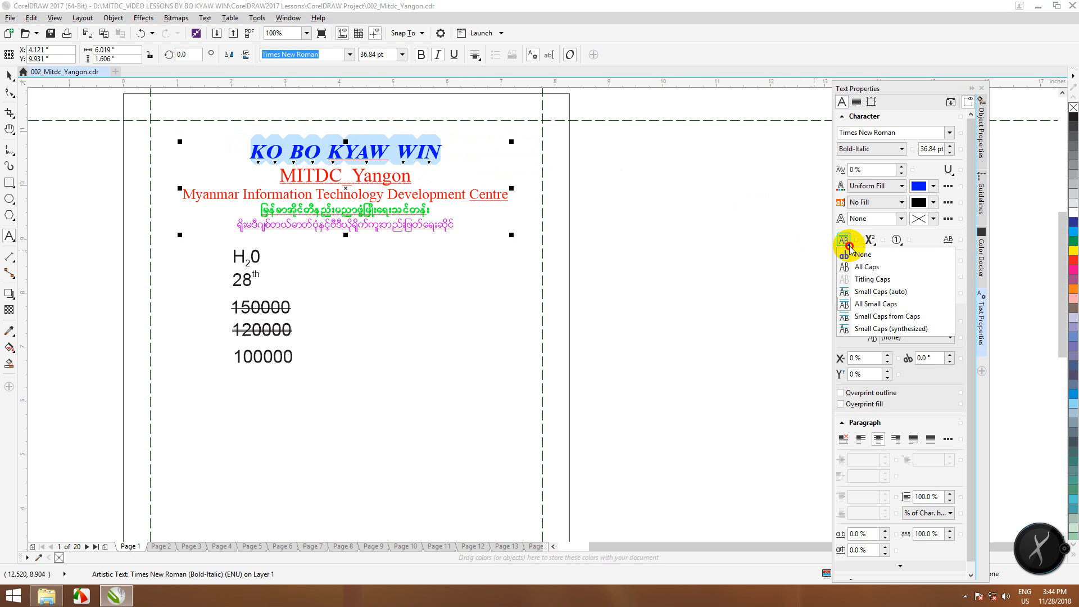
click(890, 305)
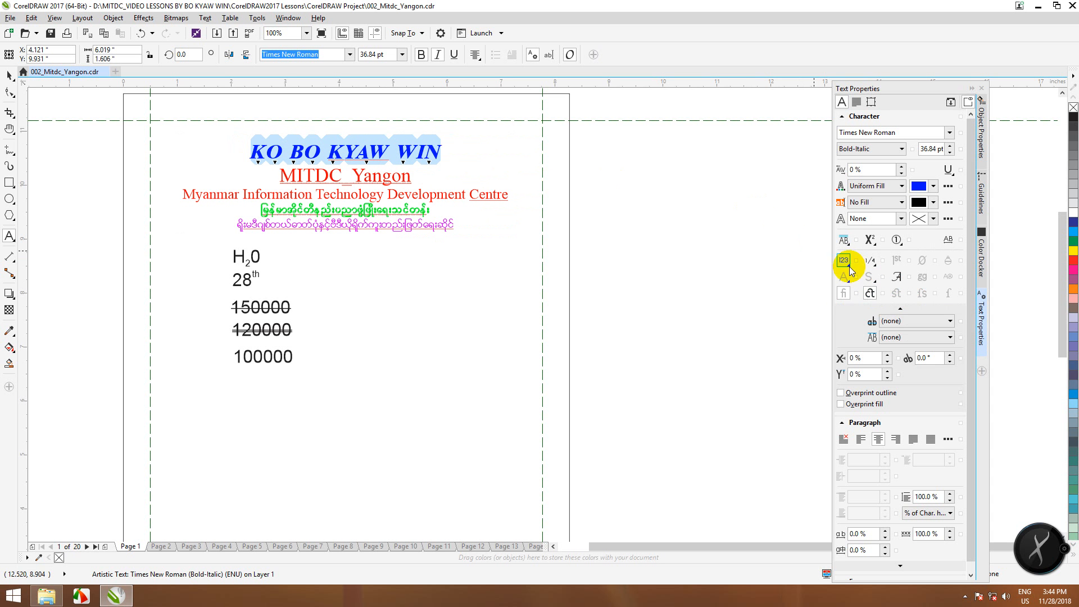
click(845, 242)
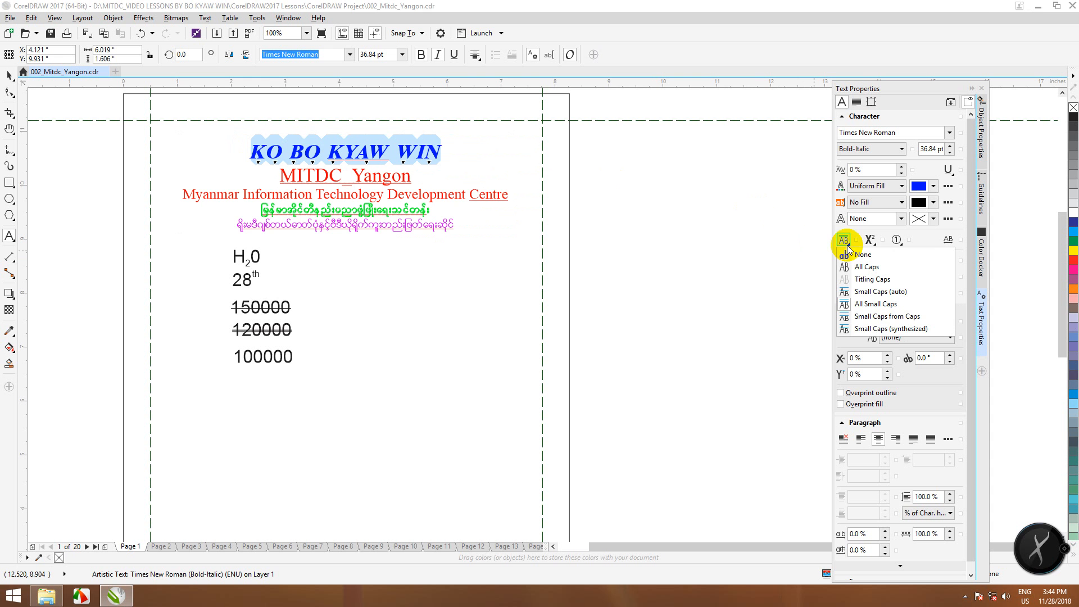
click(888, 320)
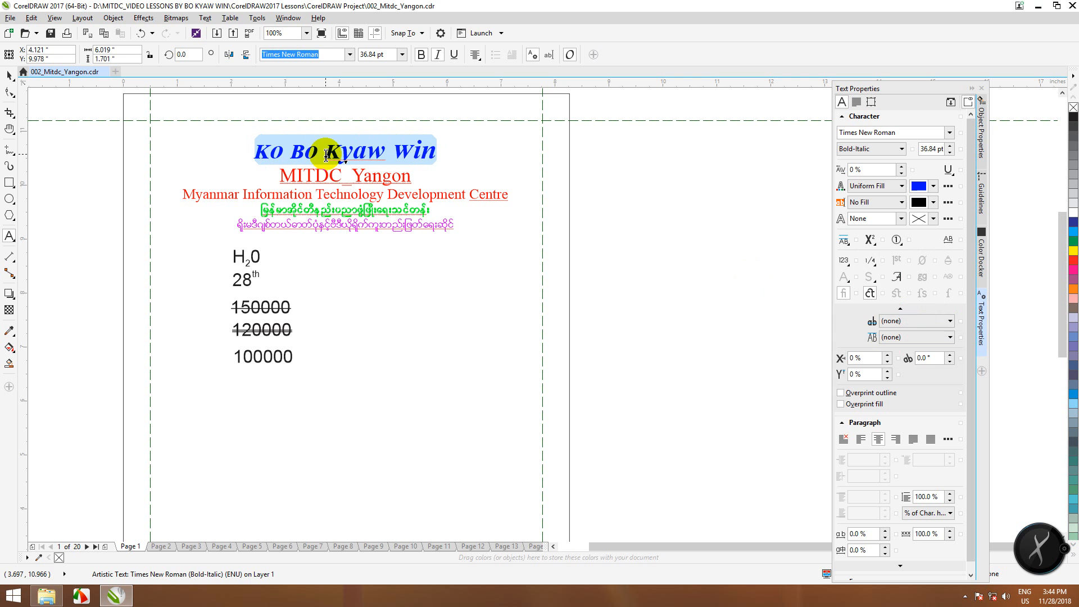
- Preview Small Caps (synthesized) on the blue heading line and finally set its capitalization to All Caps
click(845, 243)
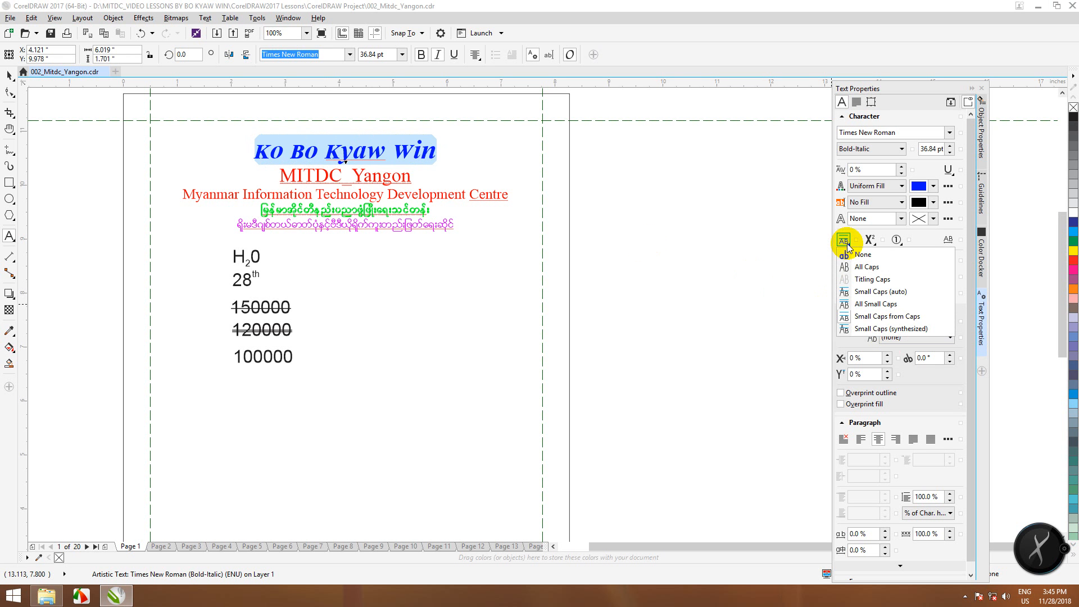
click(866, 329)
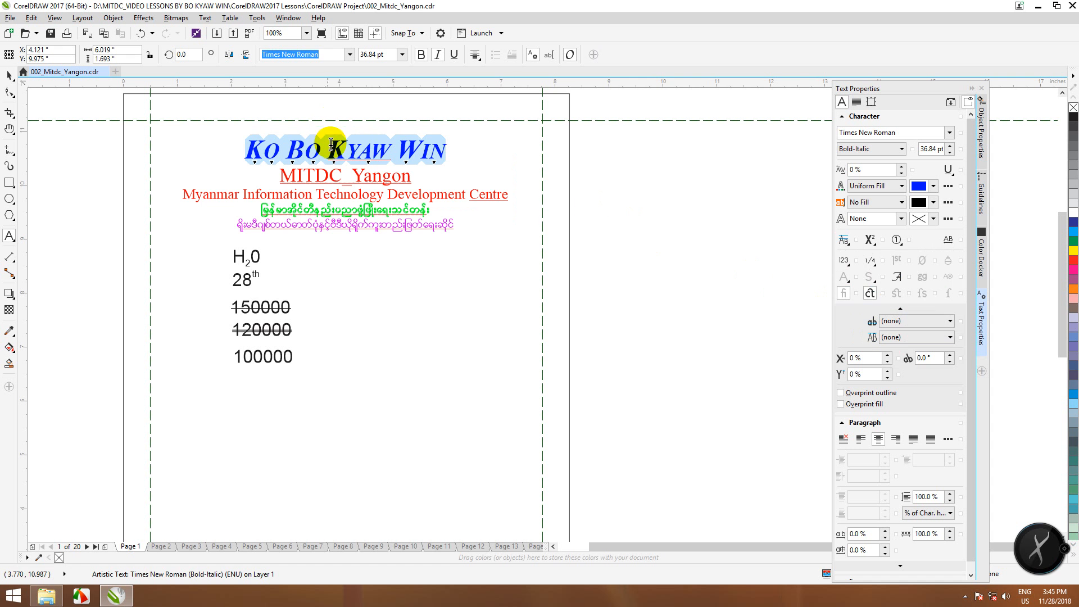
click(846, 243)
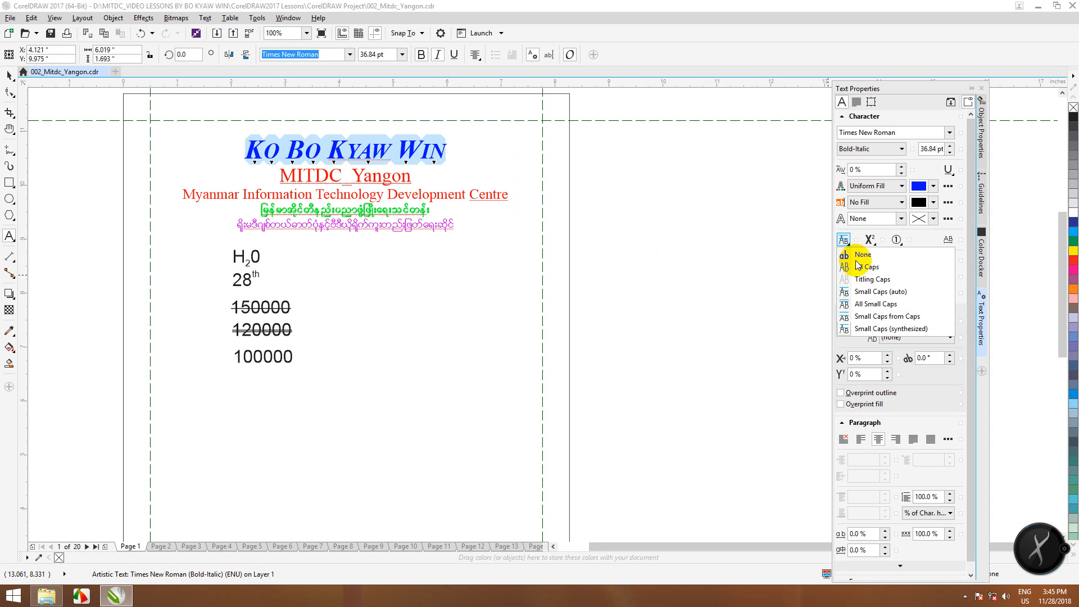
click(858, 266)
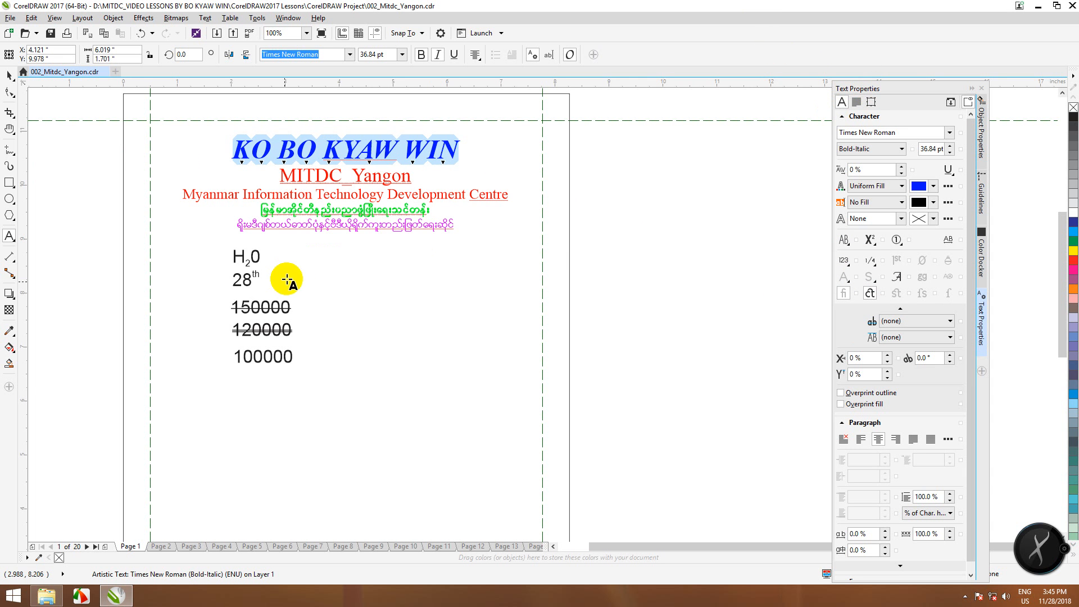
- Select each black sample text in turn, from H₂0 down to 100000, to examine its character formatting
scroll(298, 274, down, 3)
scroll(302, 275, up, 3)
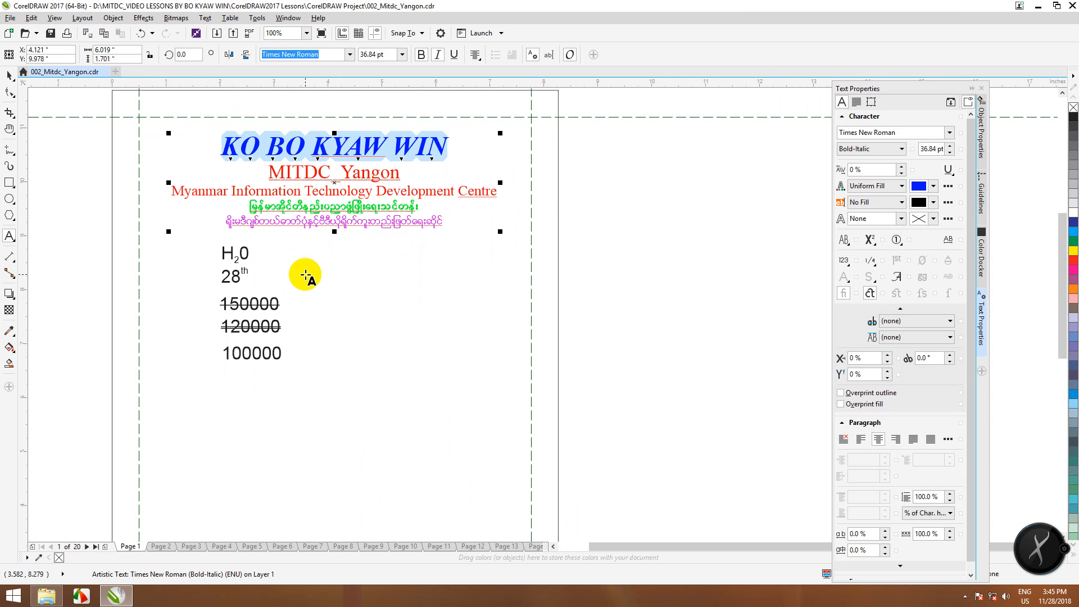
scroll(224, 253, up, 2)
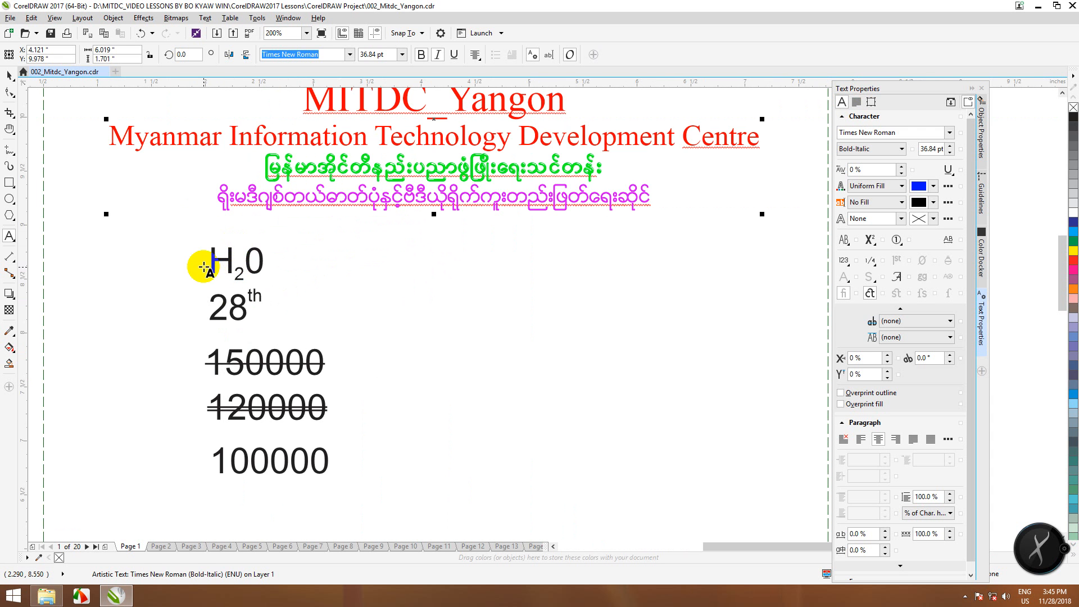
drag(213, 260, 271, 259)
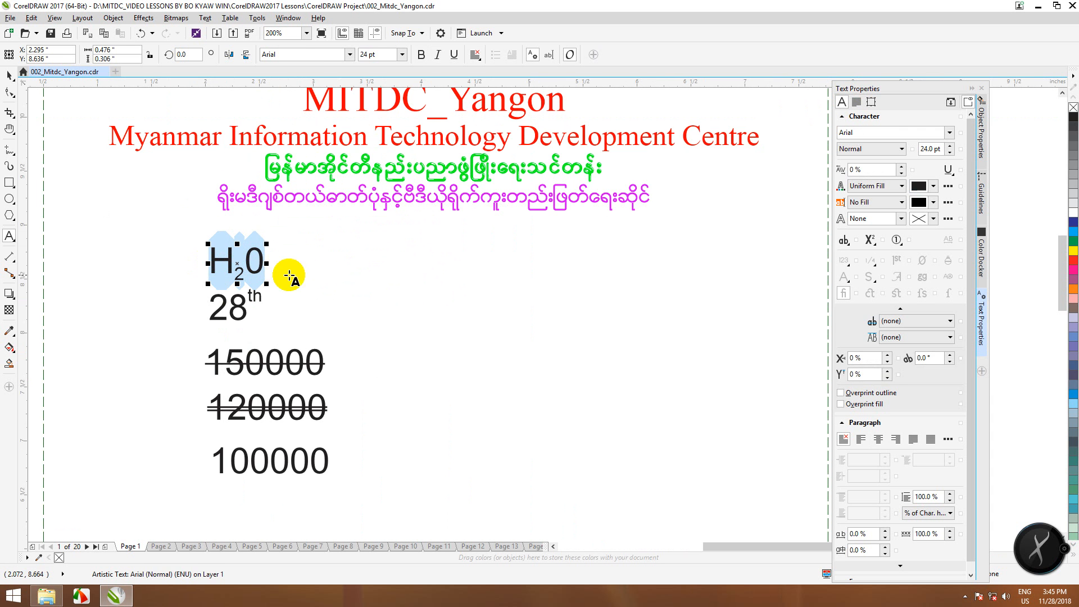
drag(212, 308, 277, 308)
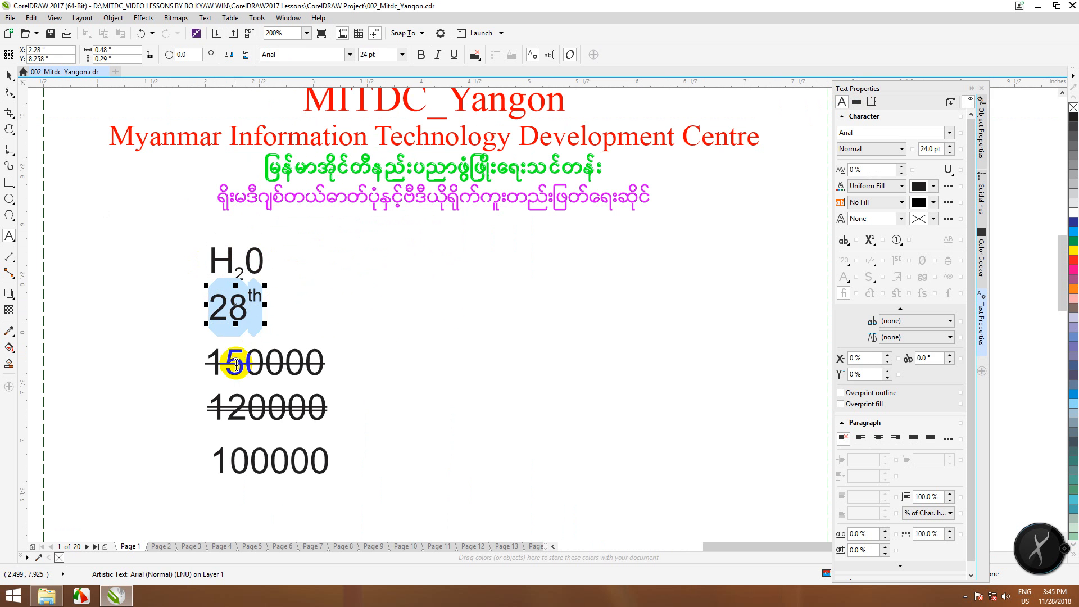
drag(213, 365, 314, 368)
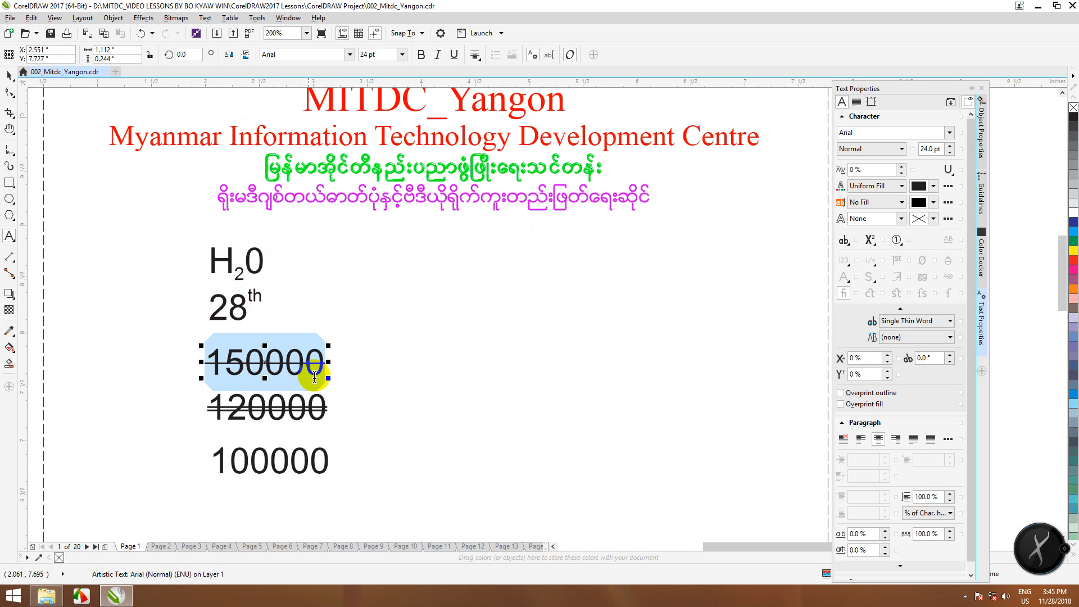
click(214, 409)
drag(215, 408, 325, 409)
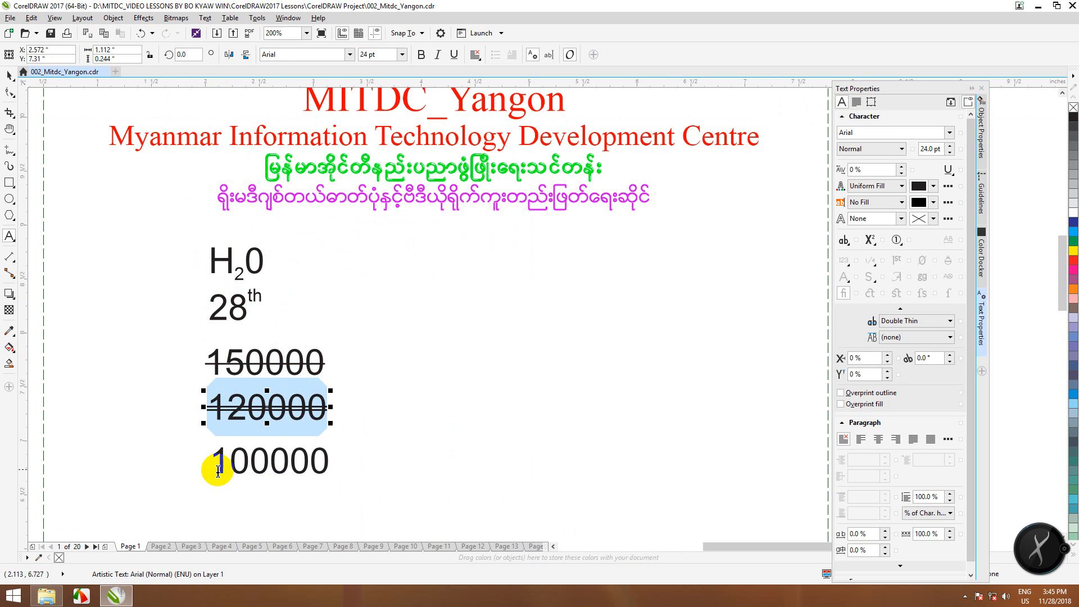
drag(216, 464, 345, 463)
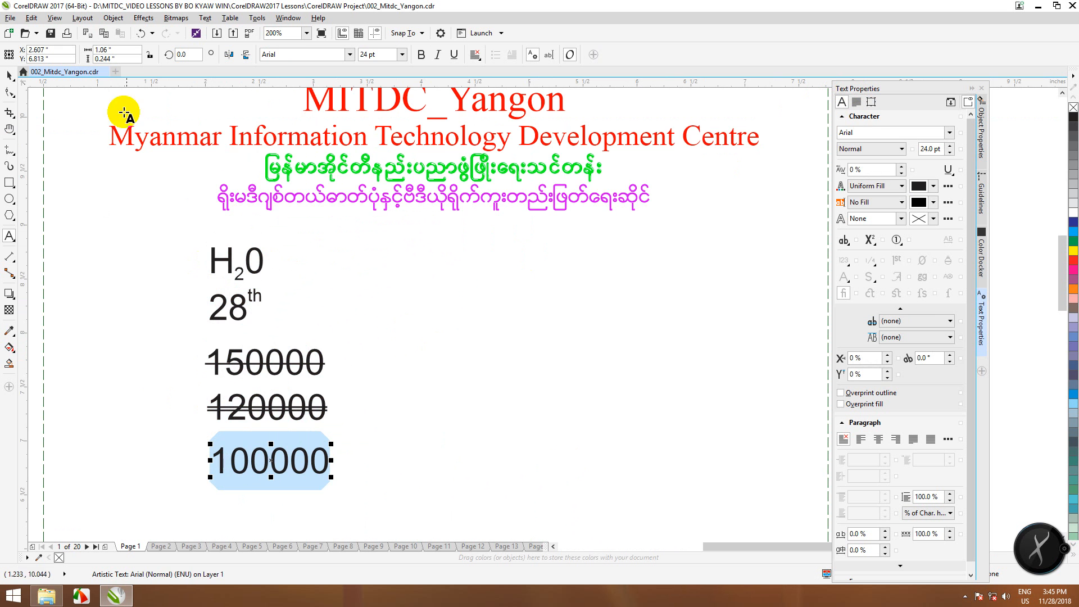
- Select the whole green Burmese line and try the W01Art House font on it
click(388, 169)
scroll(388, 170, up, 2)
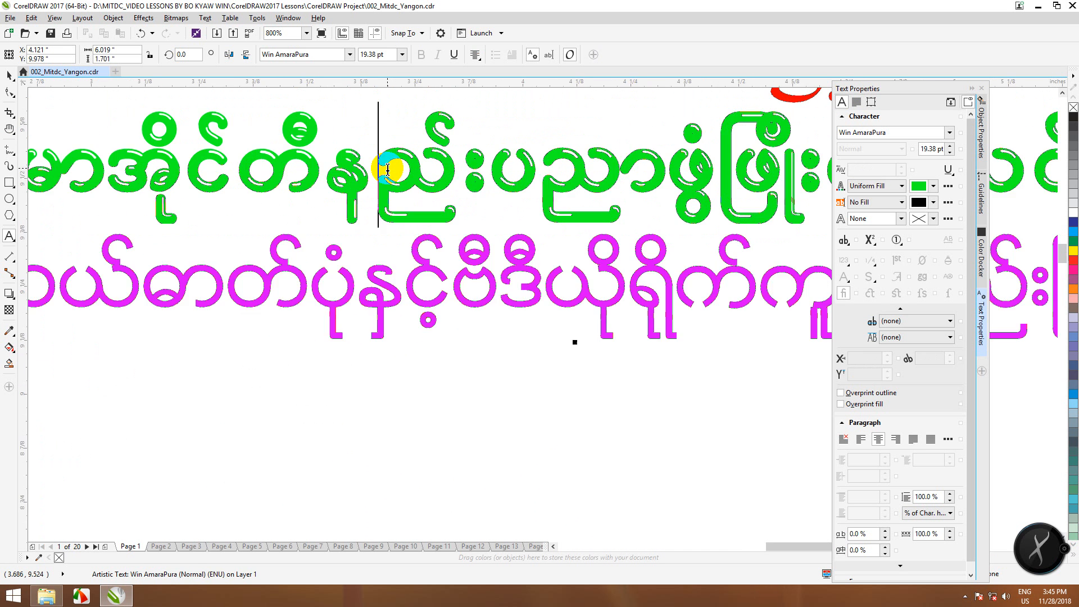
scroll(388, 169, down, 2)
drag(262, 167, 604, 166)
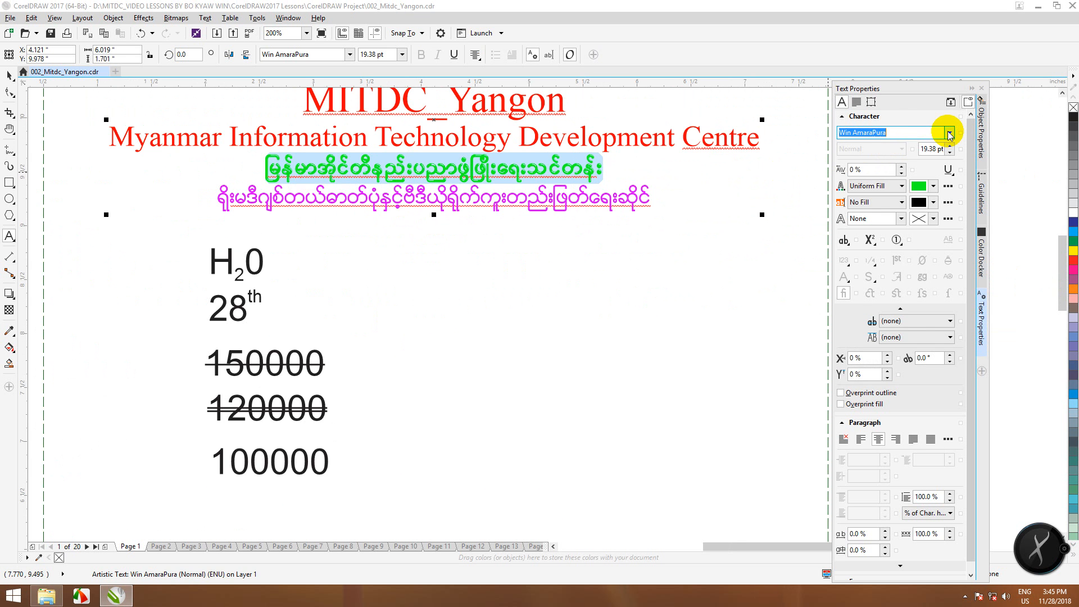
click(949, 134)
click(885, 181)
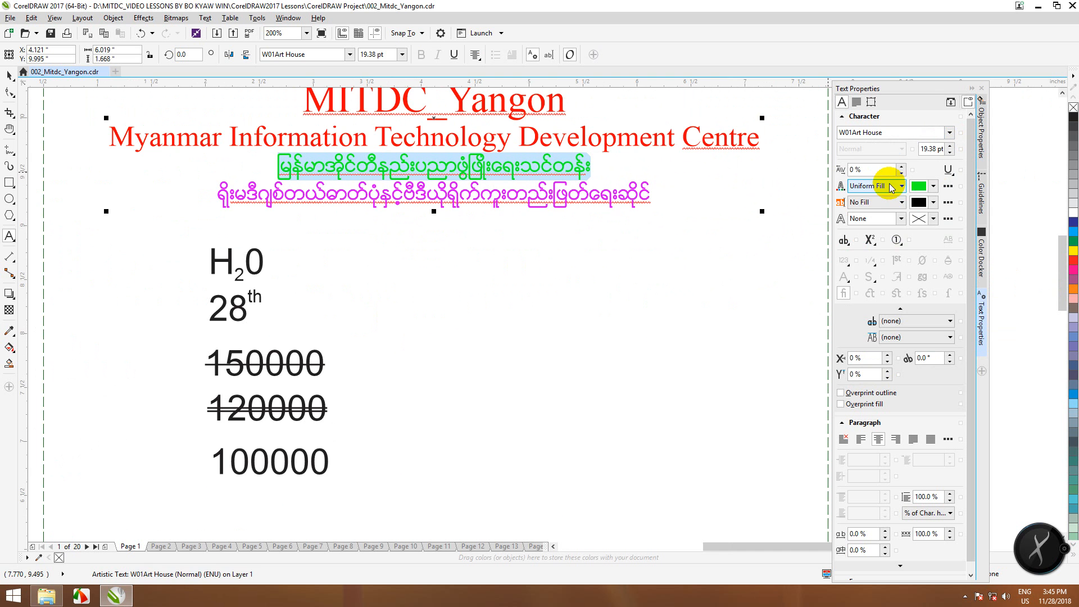
- Change the font of the green Burmese line to Win Dawei
click(950, 133)
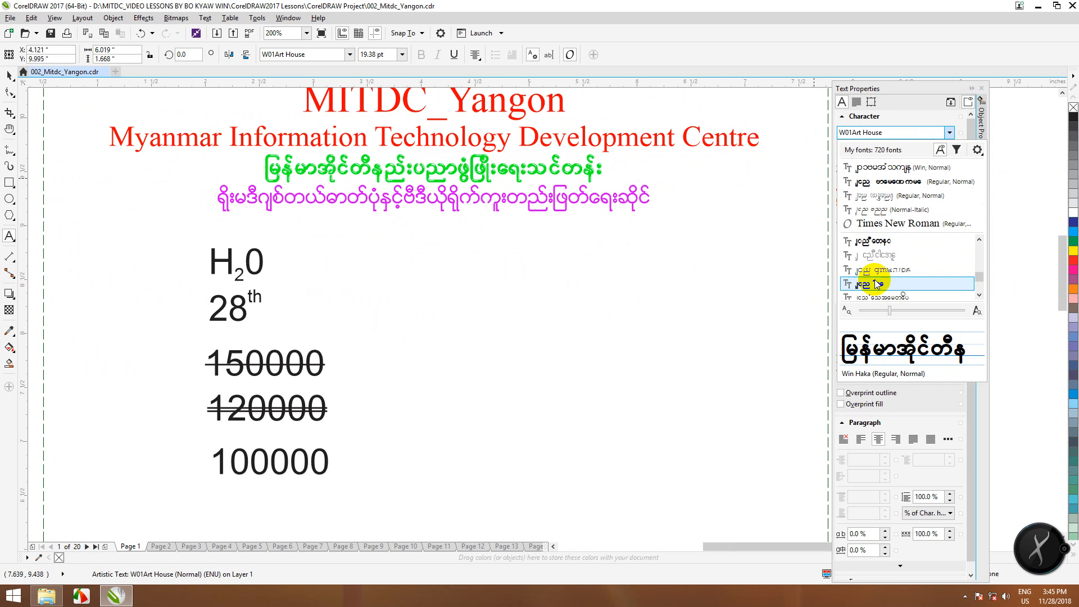
scroll(877, 278, down, 2)
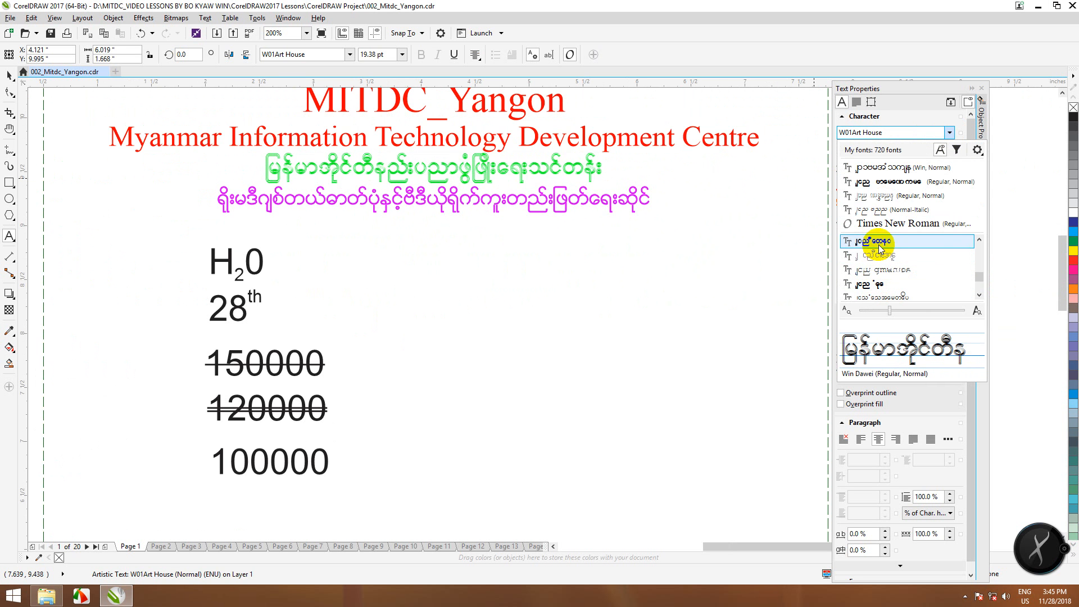
click(878, 243)
click(387, 168)
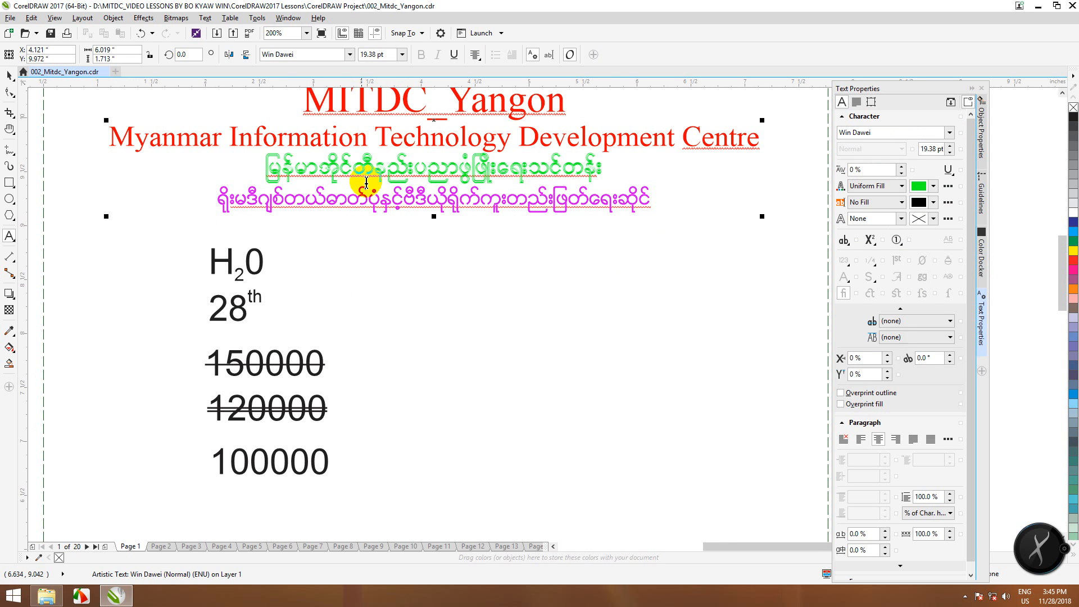
- Raise the green Burmese line's font size stepwise to 24.38 pt and lower it back to 19.38 pt
drag(258, 164, 604, 167)
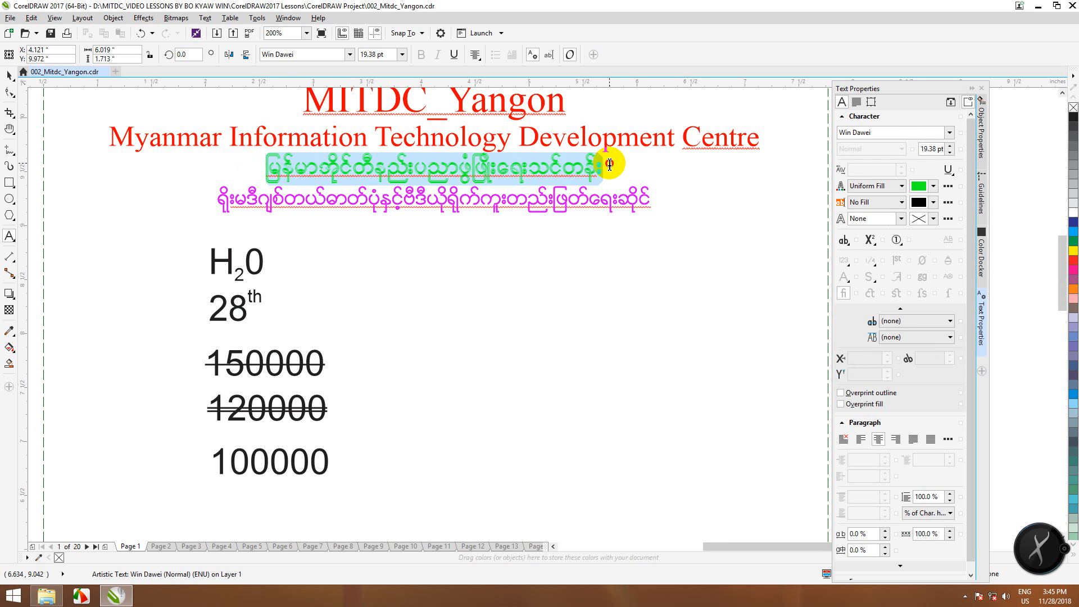
click(952, 147)
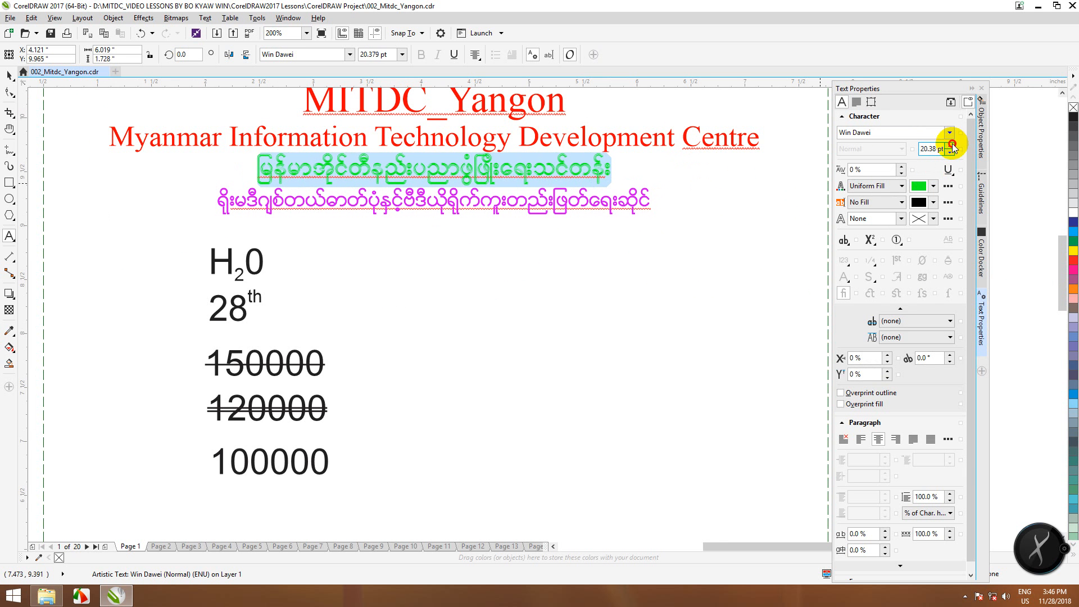
click(952, 146)
click(952, 146)
click(952, 146)
click(952, 146)
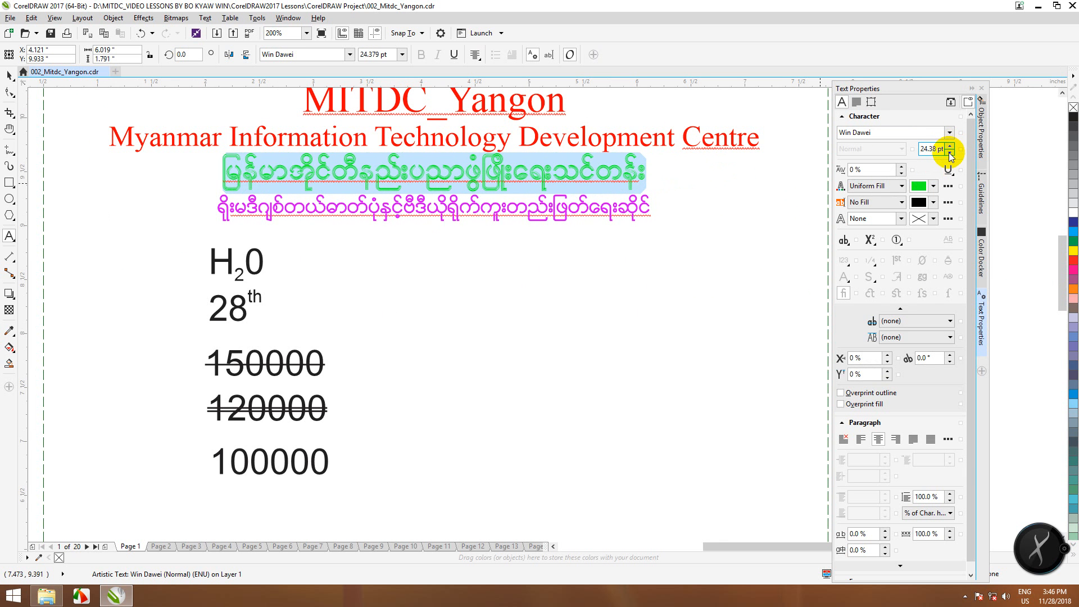
click(951, 153)
click(950, 153)
click(950, 154)
click(950, 153)
click(951, 154)
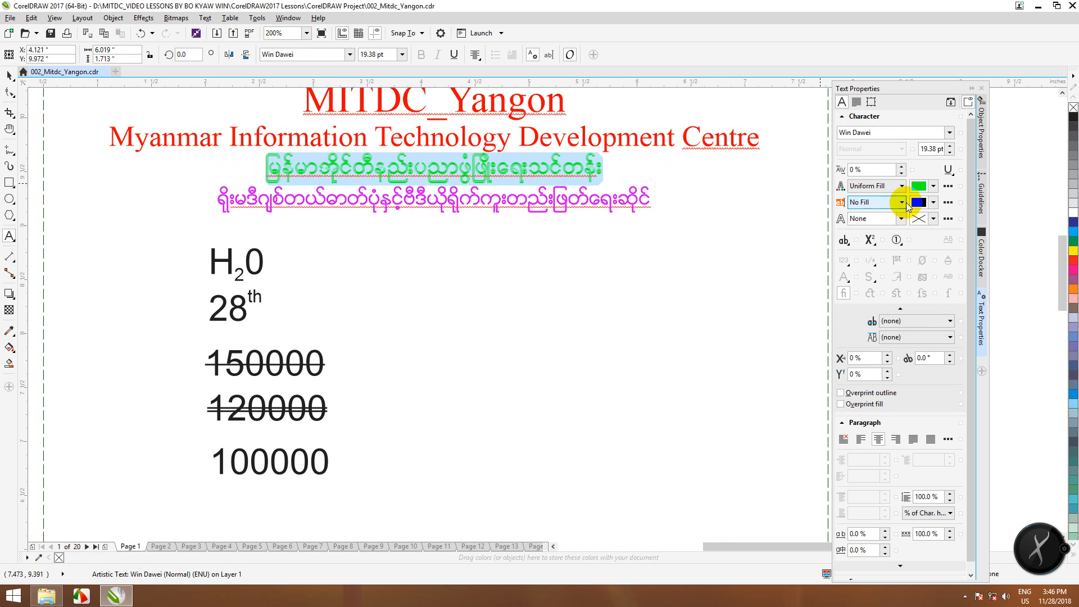
- Change the green Burmese line's uniform text fill to blue, #0400FF
click(919, 186)
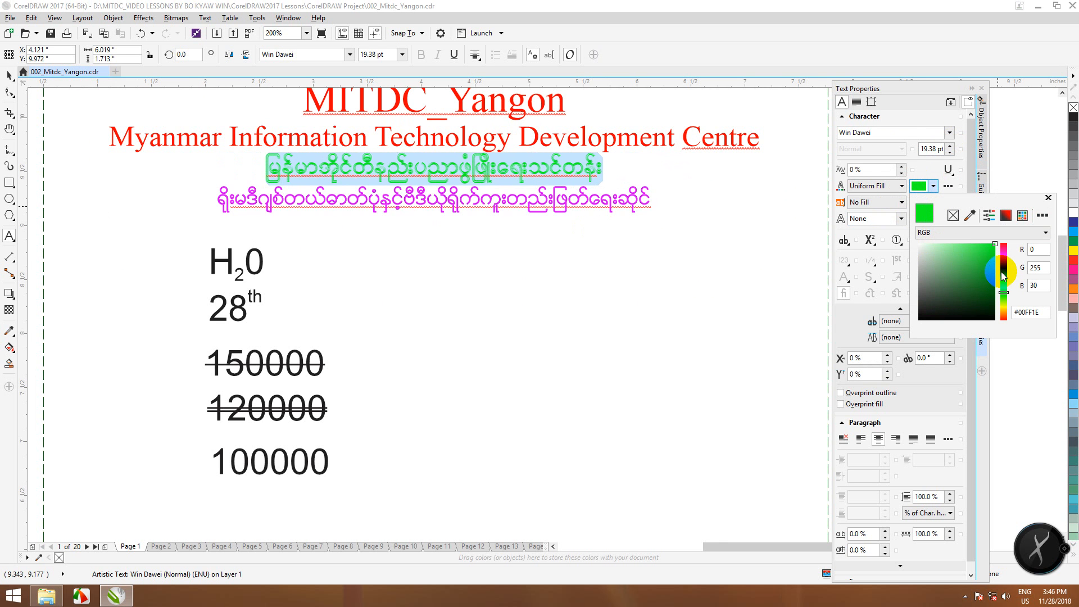
drag(1003, 275, 1003, 268)
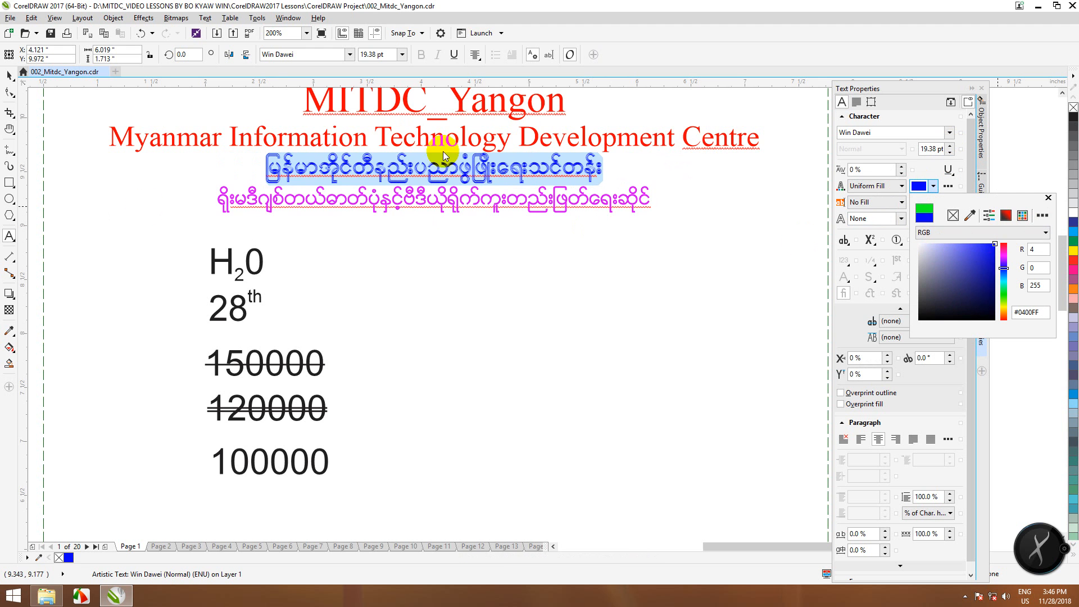
click(1048, 198)
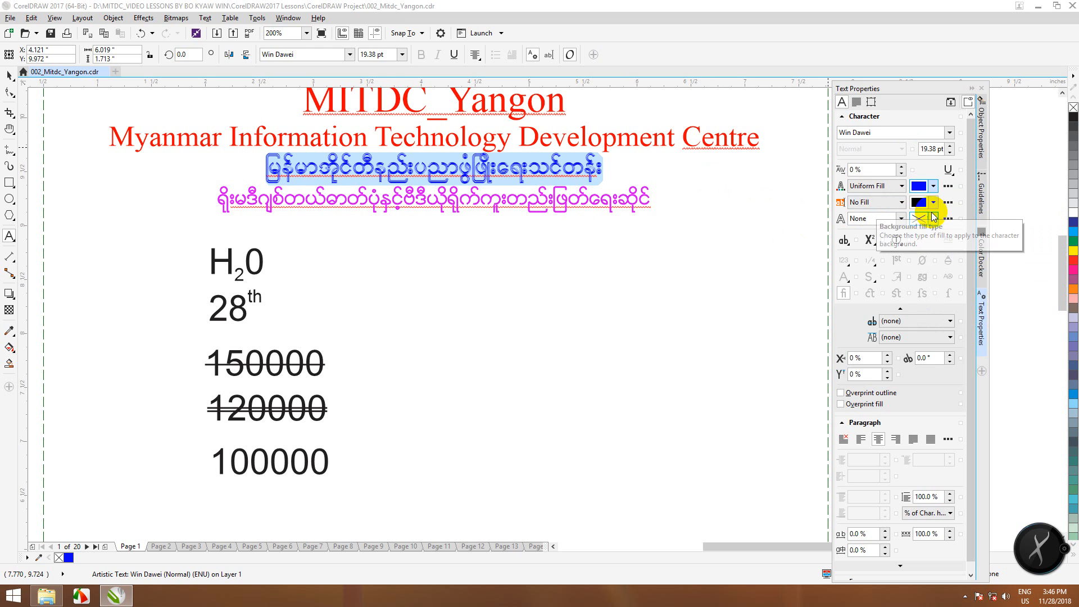
- Give the blue Burmese line a red uniform background fill with CMYK 0, 100, 100, 0
click(933, 203)
drag(965, 288, 1002, 246)
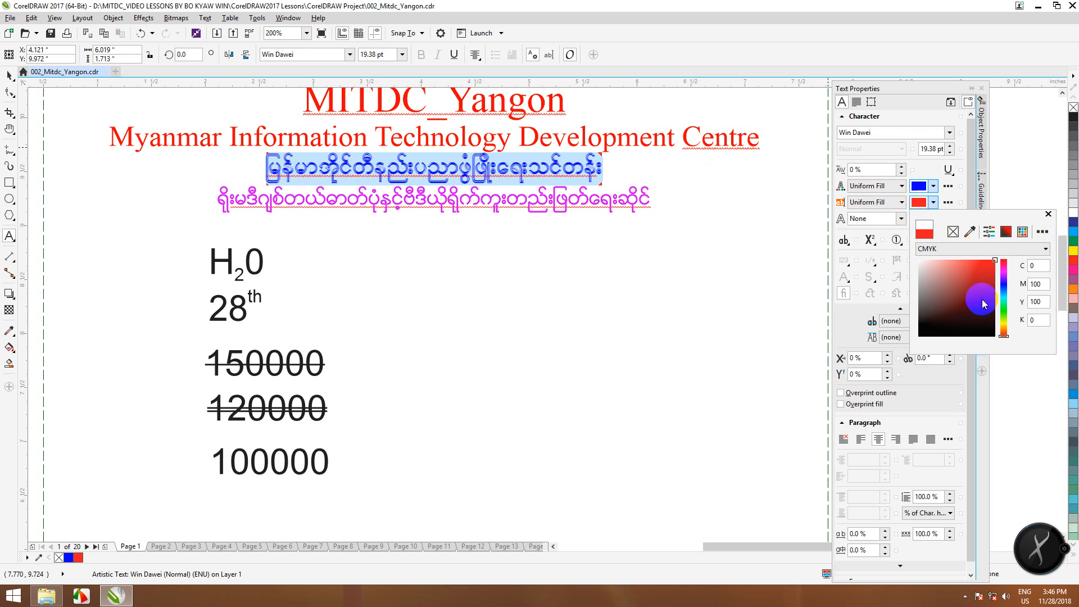
click(1046, 216)
click(594, 169)
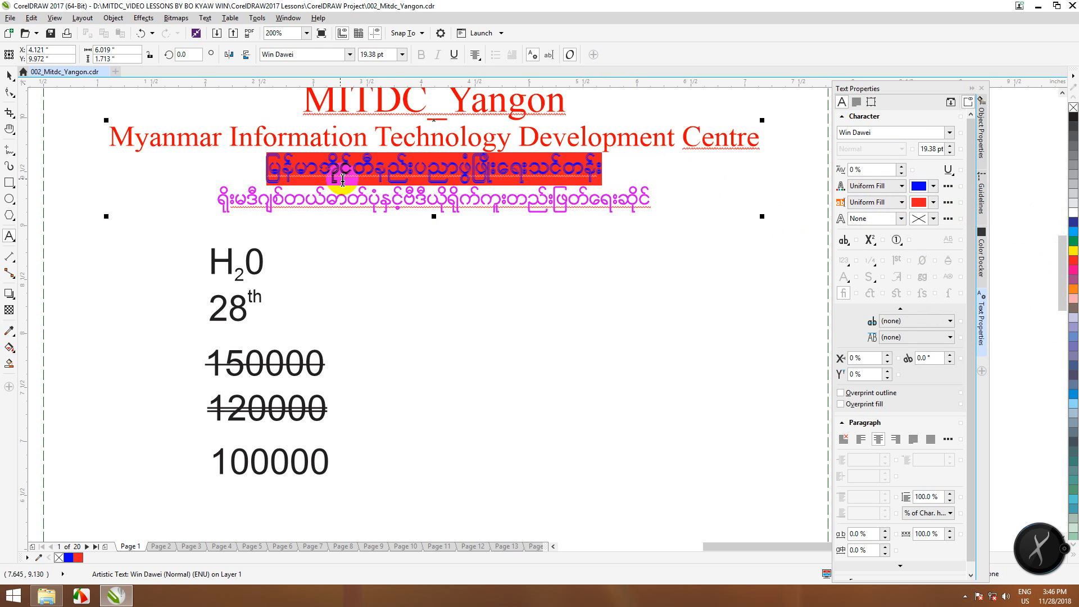
click(307, 169)
click(512, 170)
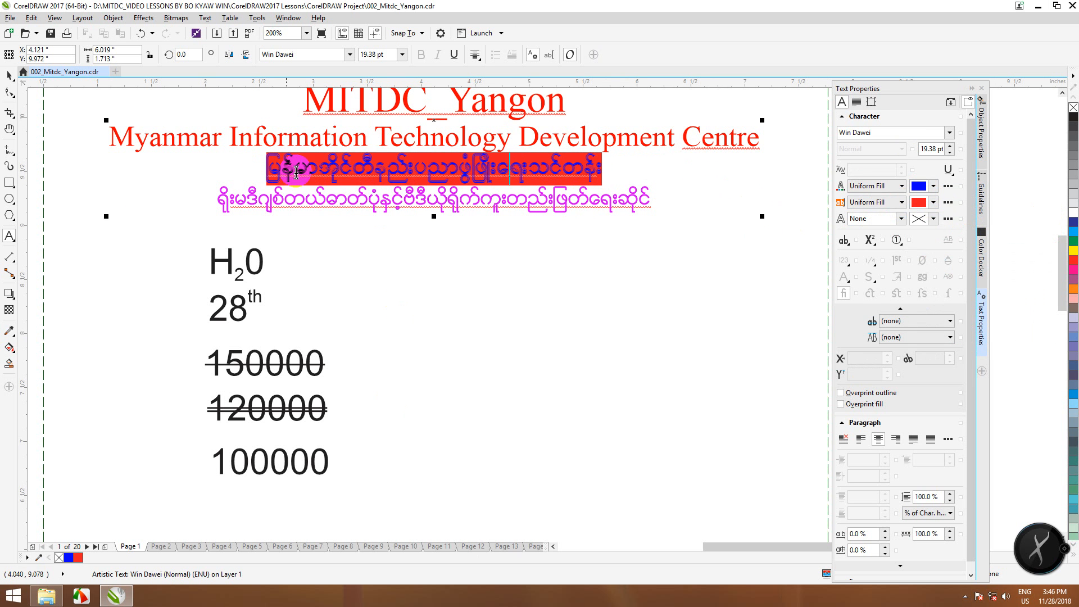
- Reselect the blue Burmese line and set its background fill type to No Fill
drag(258, 166, 623, 169)
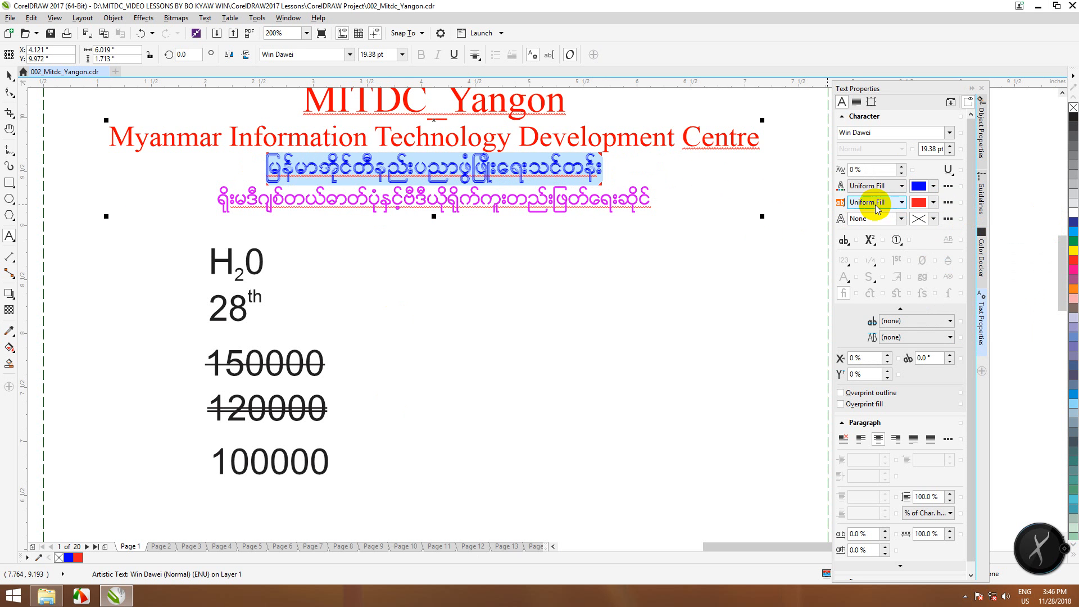
click(902, 203)
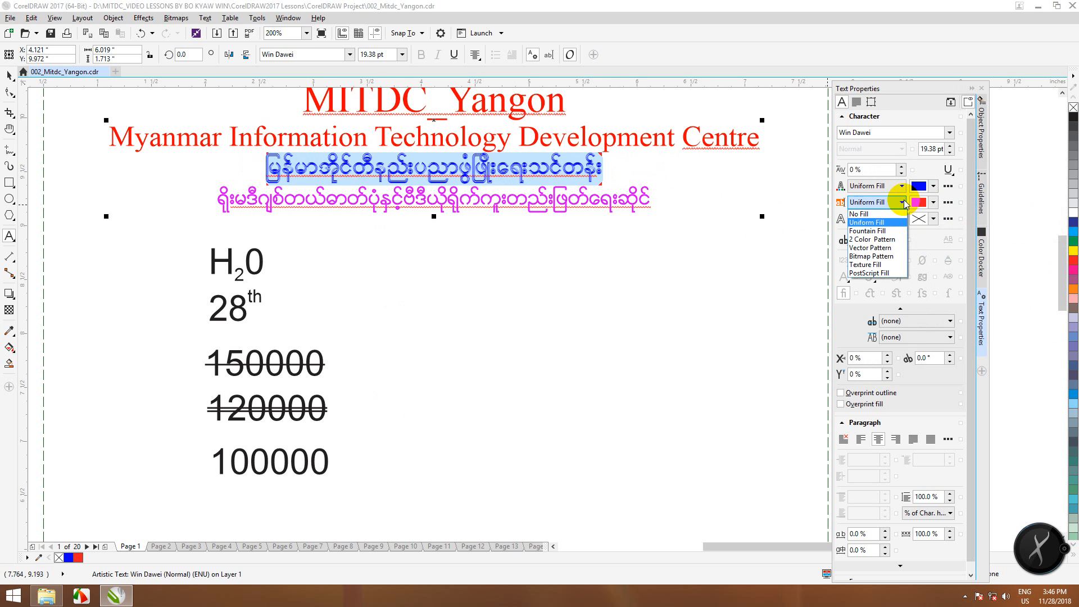
click(880, 214)
click(584, 173)
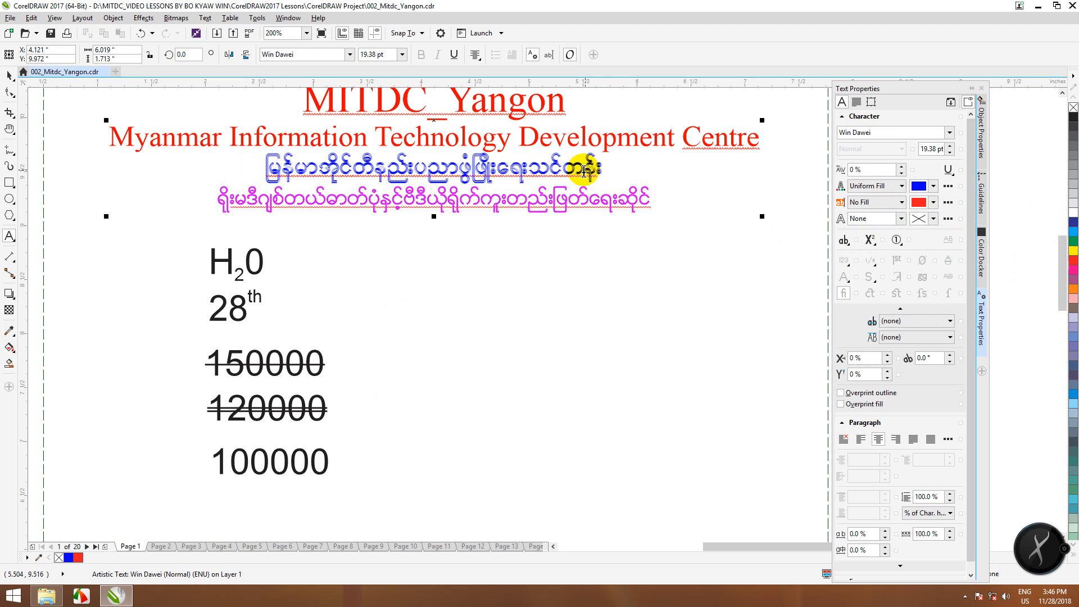
- Give the blue Burmese line a 2.0 pt outline
drag(604, 167, 250, 168)
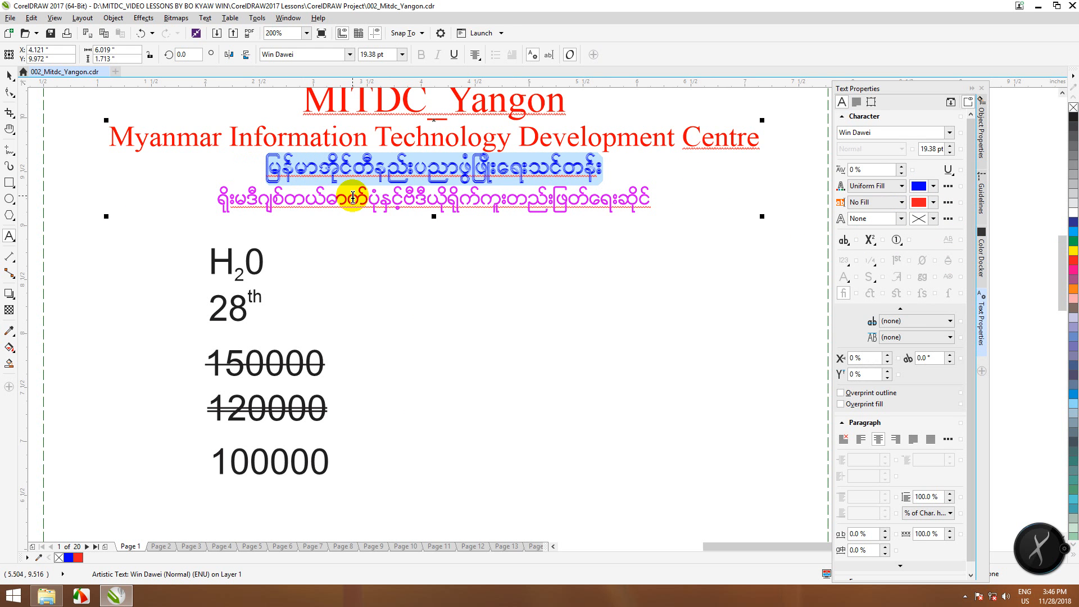
click(901, 220)
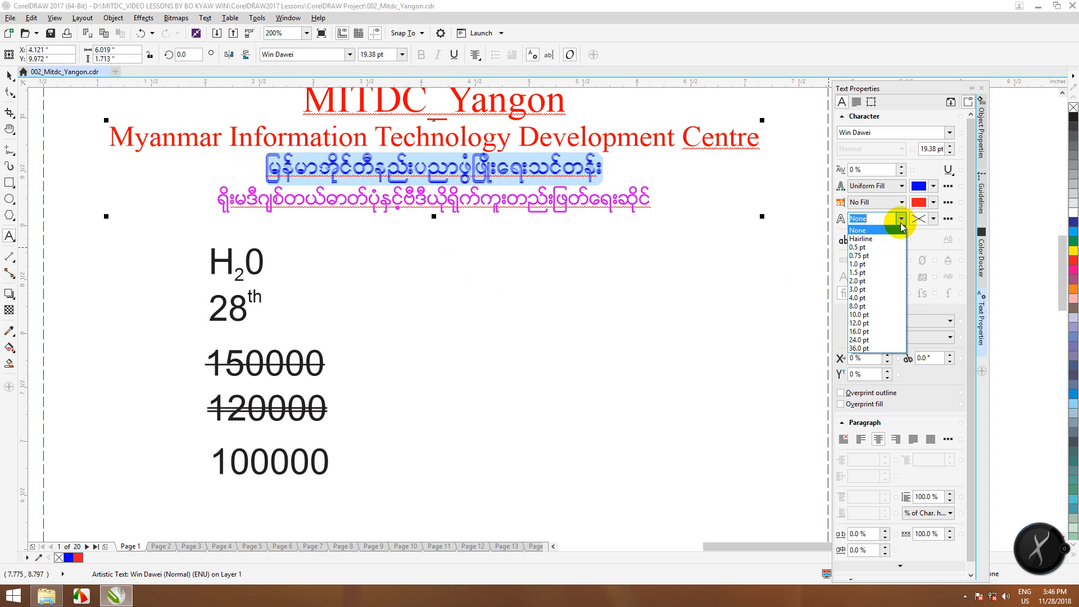
click(860, 281)
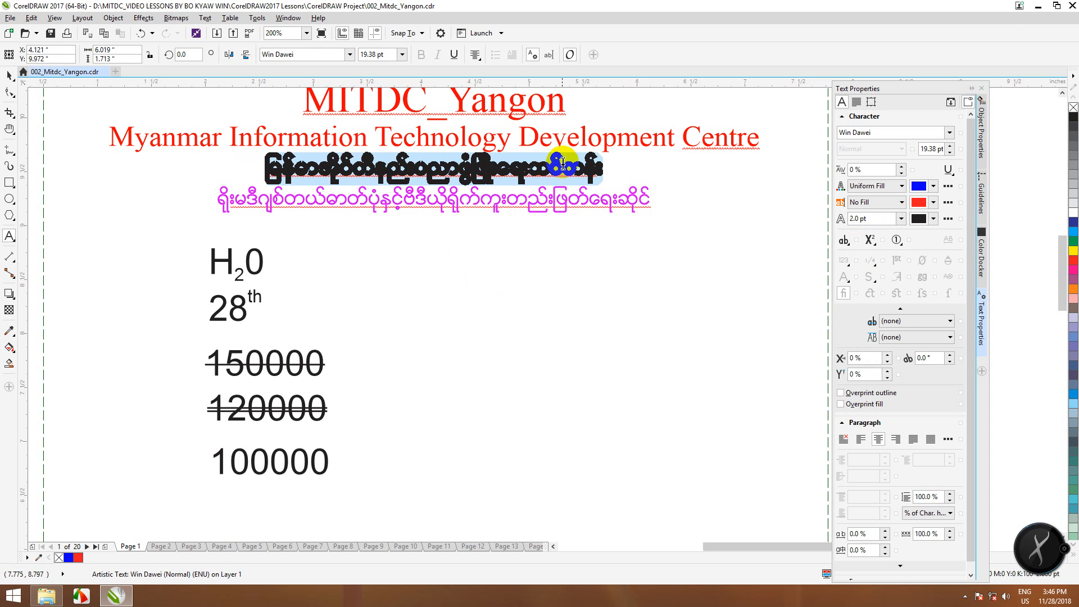
drag(556, 168, 571, 177)
- Reselect the blue Burmese line and set its outline width to None
drag(264, 168, 628, 176)
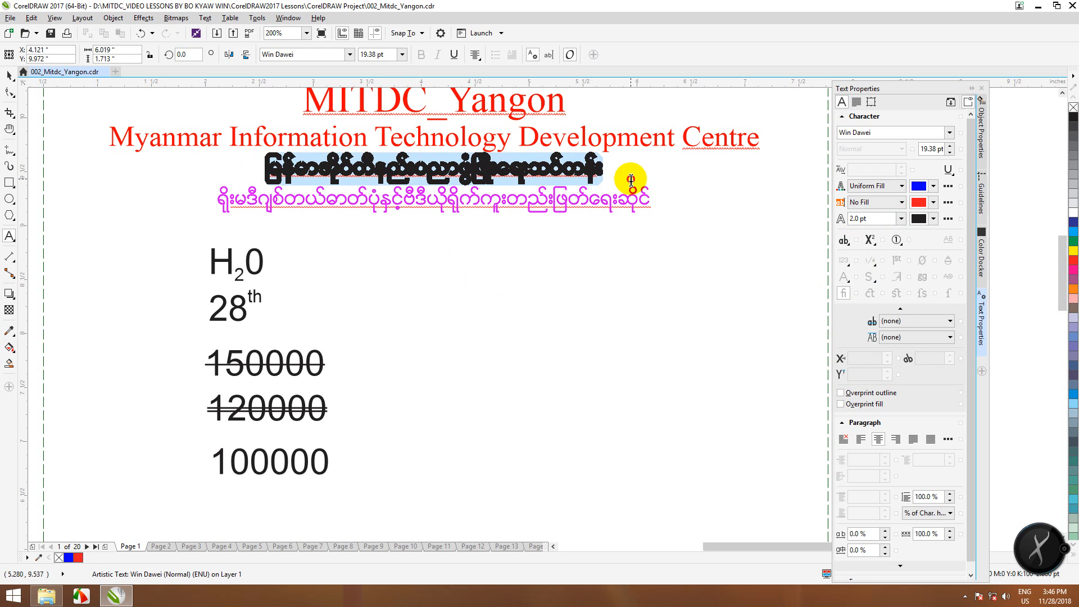
click(900, 218)
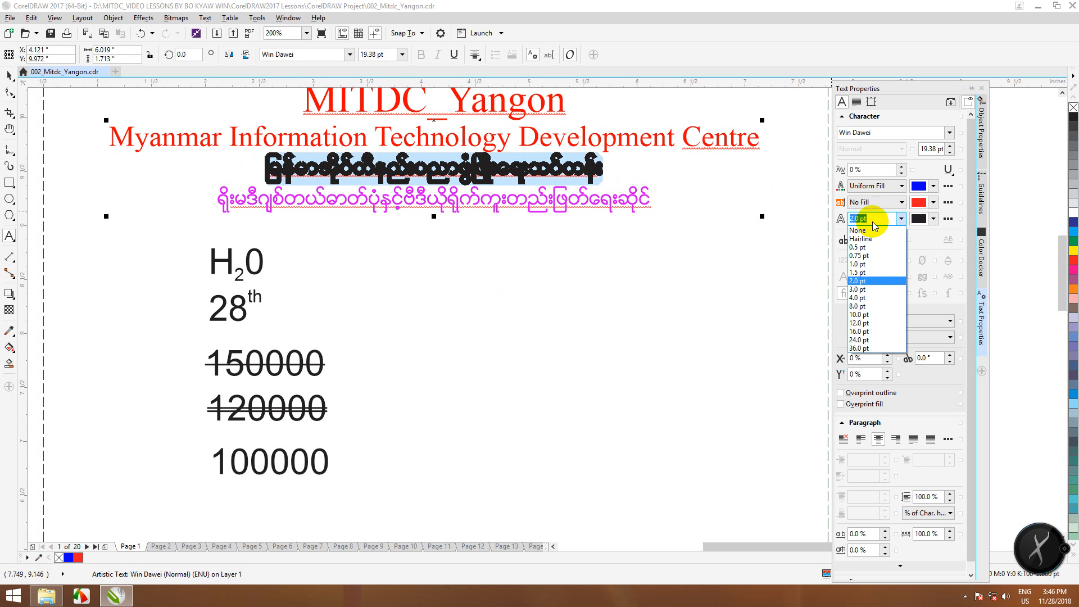
click(857, 230)
click(559, 170)
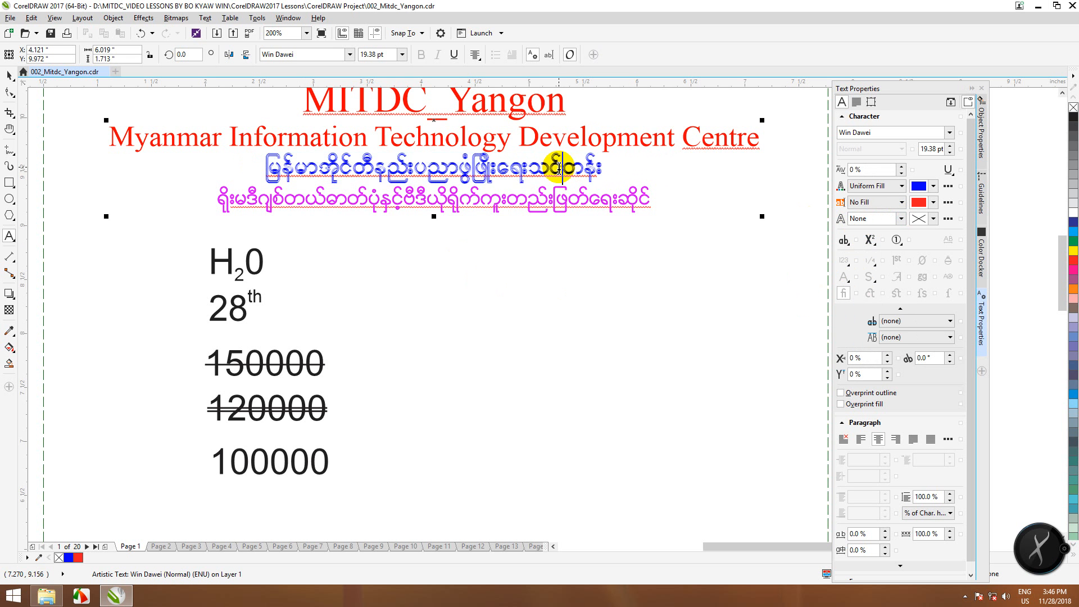
- Try to give the blue Burmese line a yellow outline with CMYK 15, 0, 100, 0, then a 0.5 pt width, without selecting its text
click(934, 223)
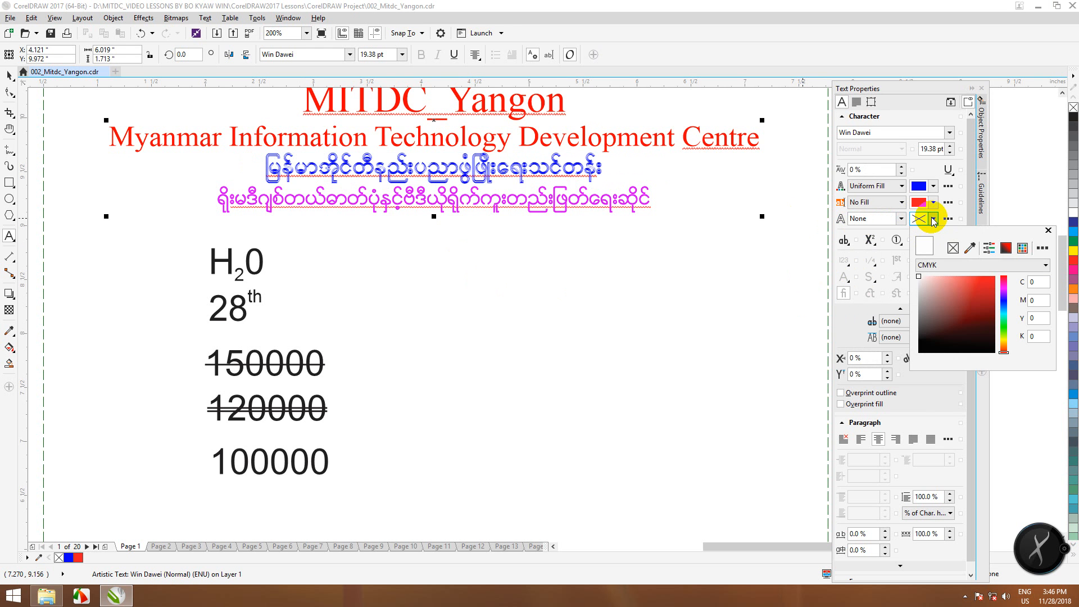
click(945, 278)
click(1035, 281)
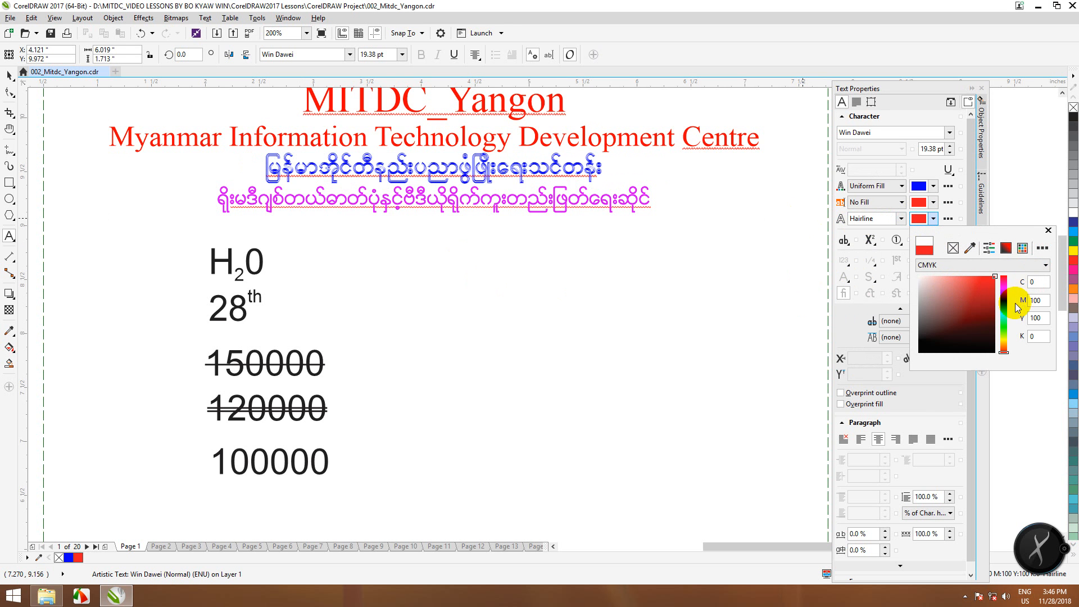
mouse_move(1004, 337)
mouse_down()
mouse_move(1022, 248)
mouse_move(1006, 277)
mouse_move(1008, 341)
mouse_up()
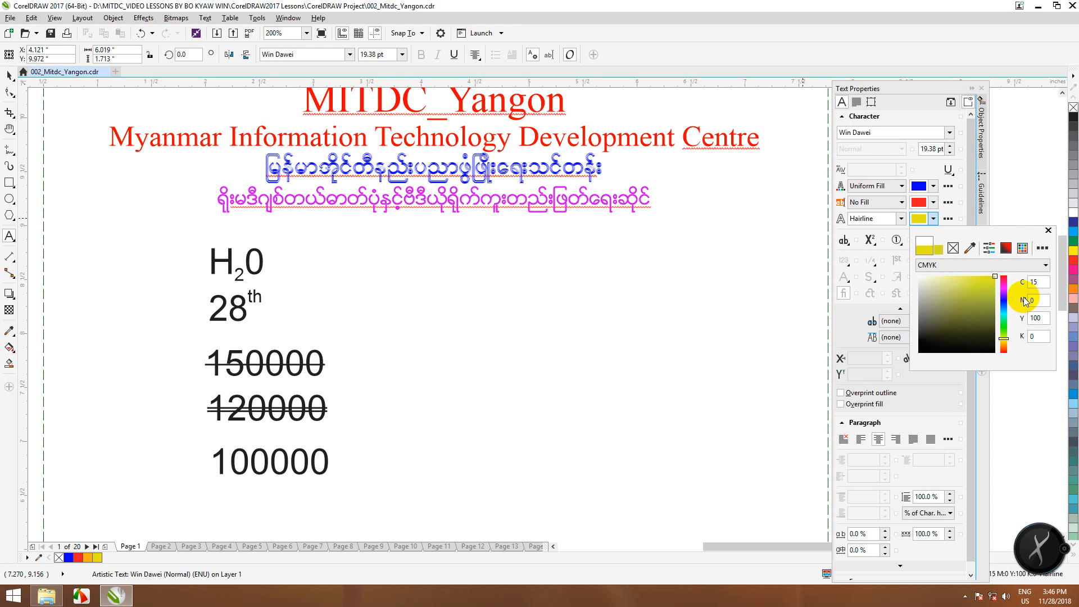
click(1048, 230)
click(901, 219)
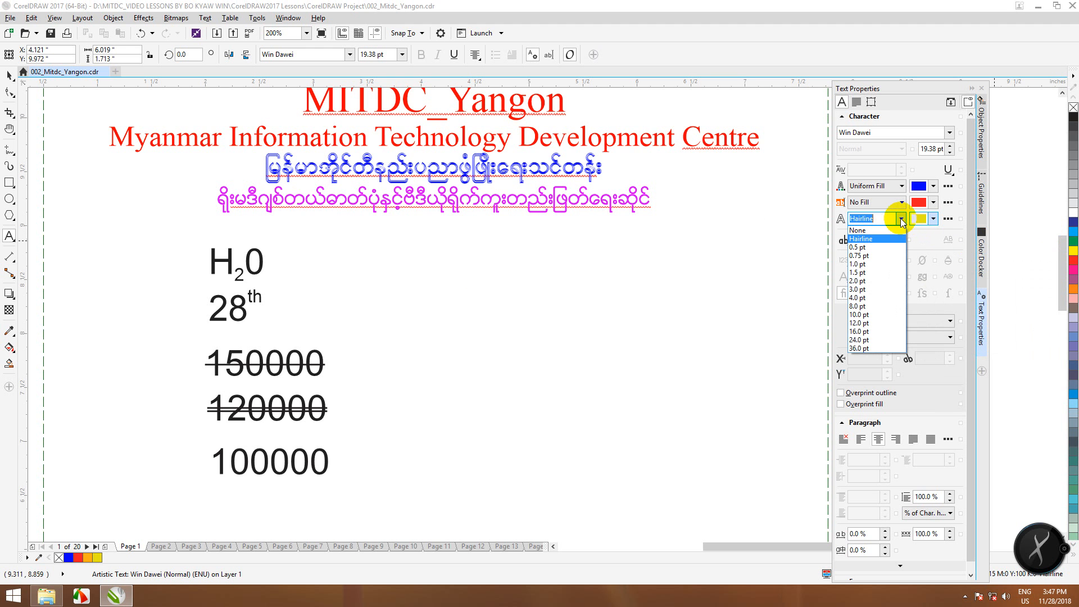
click(868, 248)
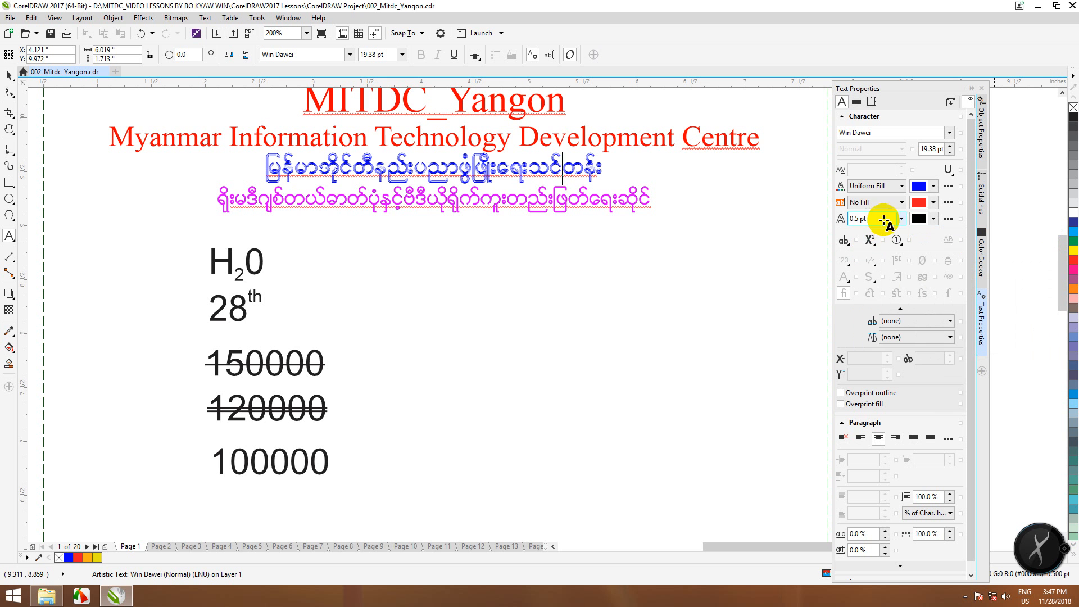
- Select the whole blue Burmese line and give it a 2.0 pt yellow outline
drag(262, 166, 275, 166)
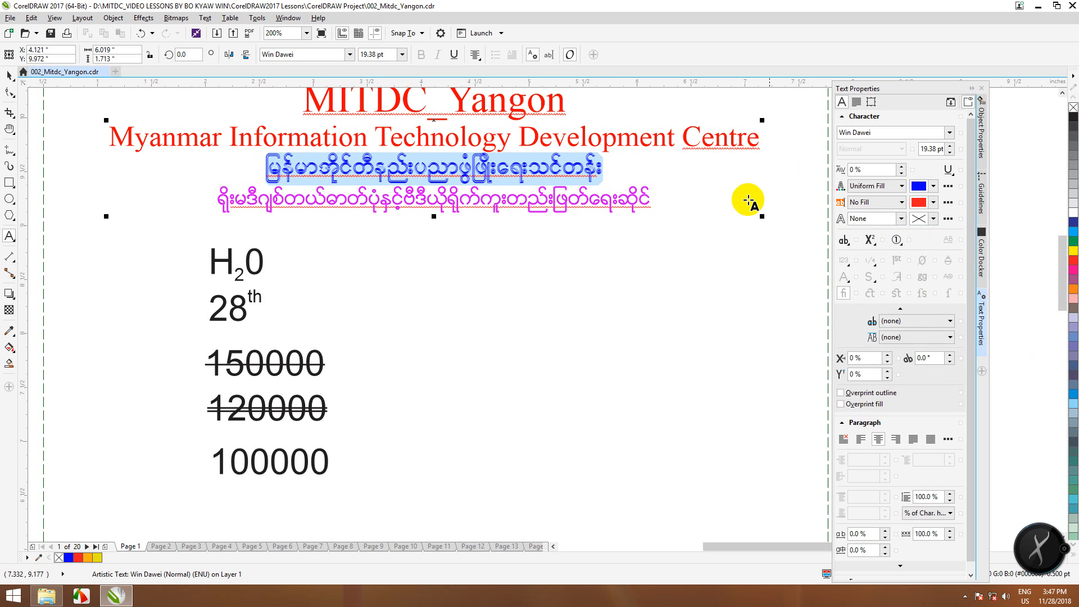
click(901, 218)
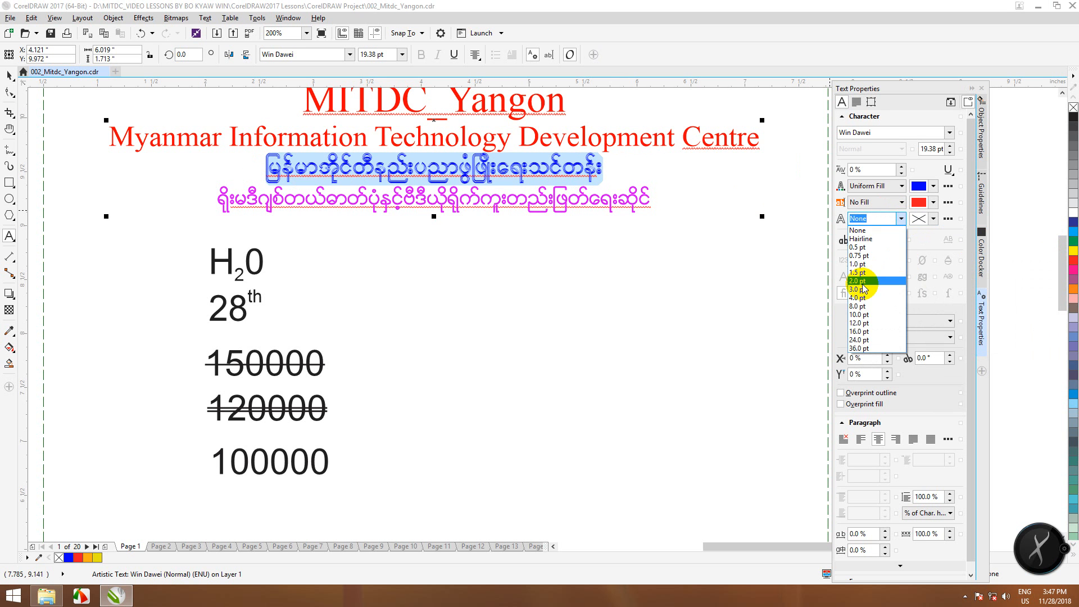
click(863, 280)
click(934, 218)
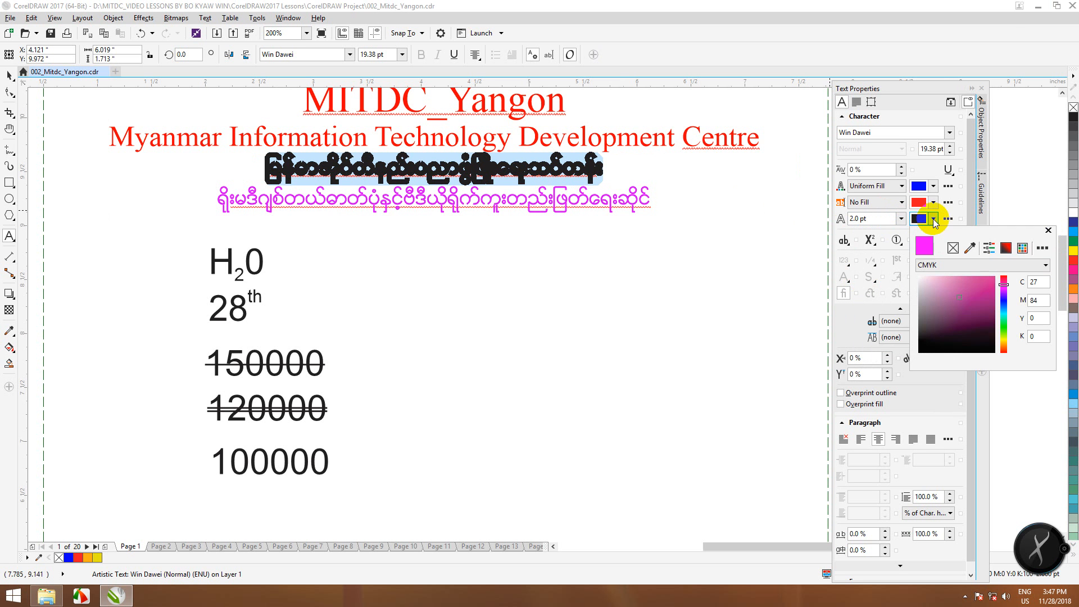
click(1004, 341)
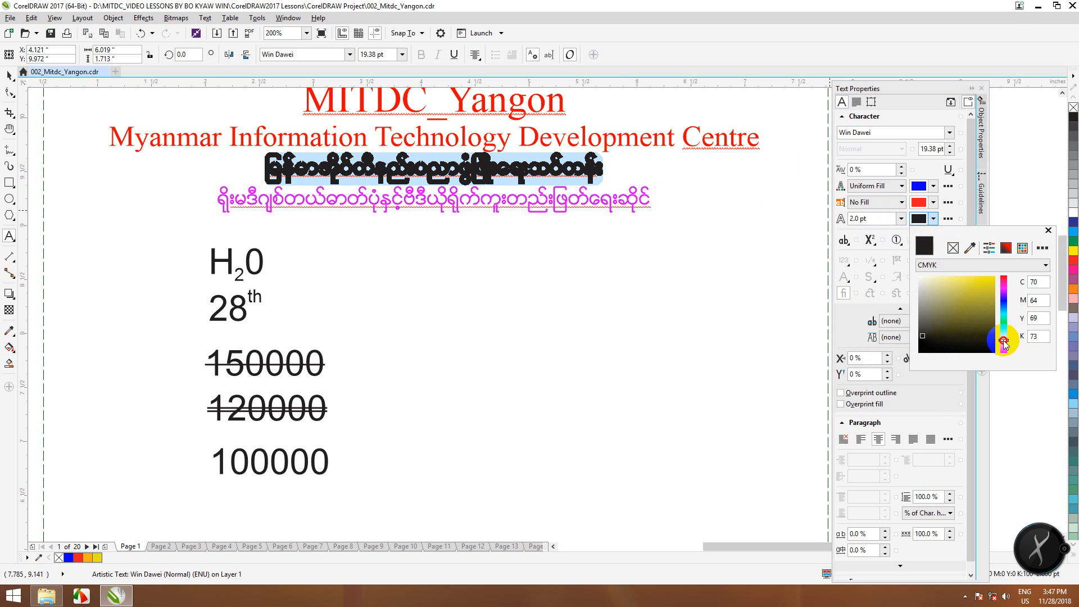
click(995, 277)
click(1042, 248)
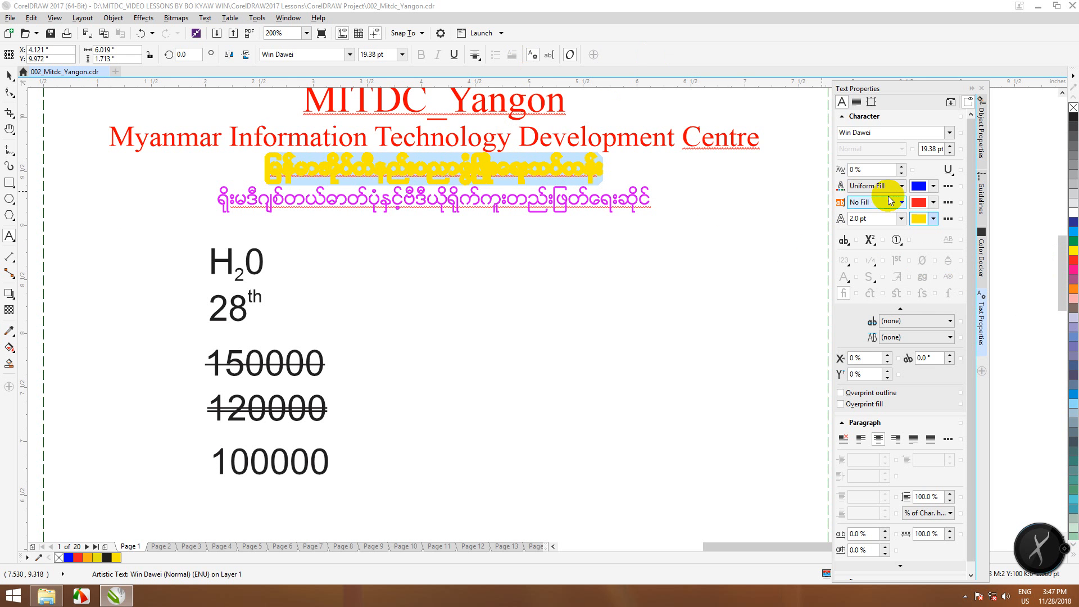
- Change the yellow-outlined Burmese line's text fill type to Fountain Fill
click(901, 188)
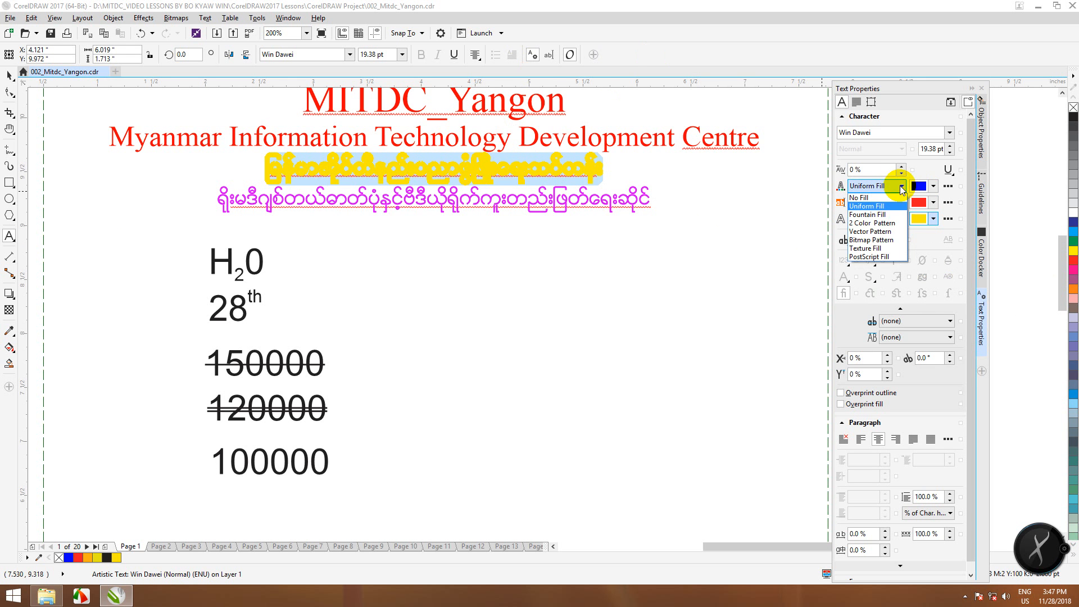
click(886, 216)
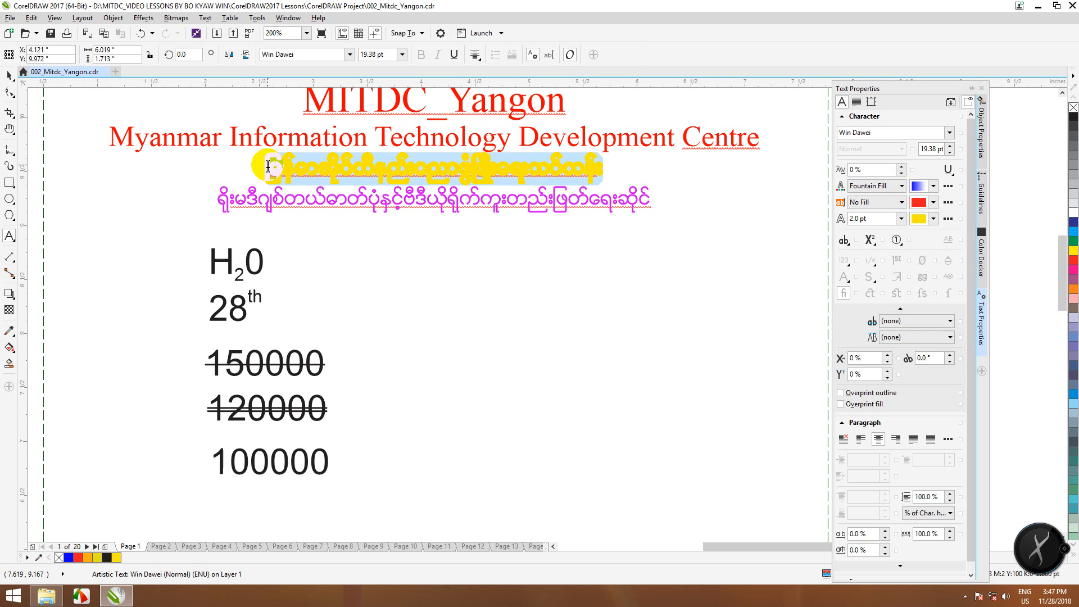
drag(276, 166, 218, 168)
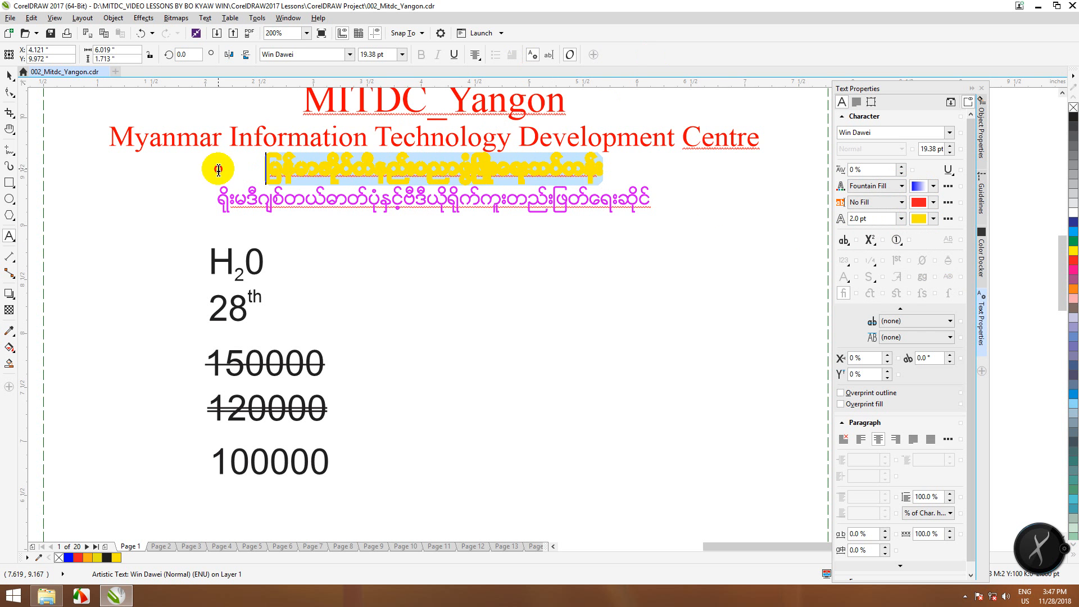
click(298, 175)
double_click(298, 174)
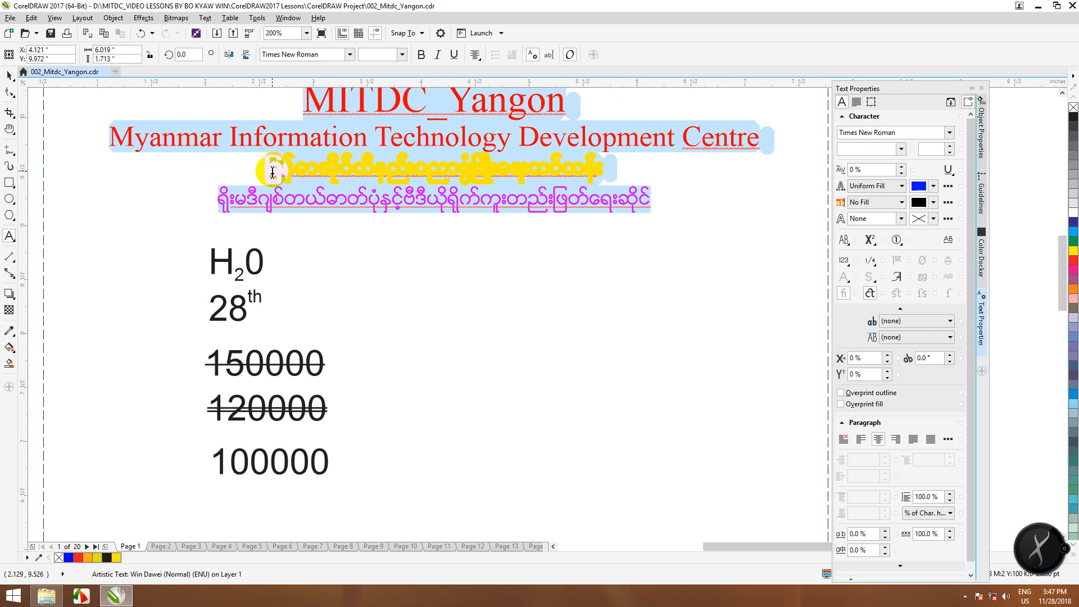
- Reselect the yellow-outlined Burmese line and set its text fill type to No Fill
click(266, 170)
drag(262, 171, 613, 174)
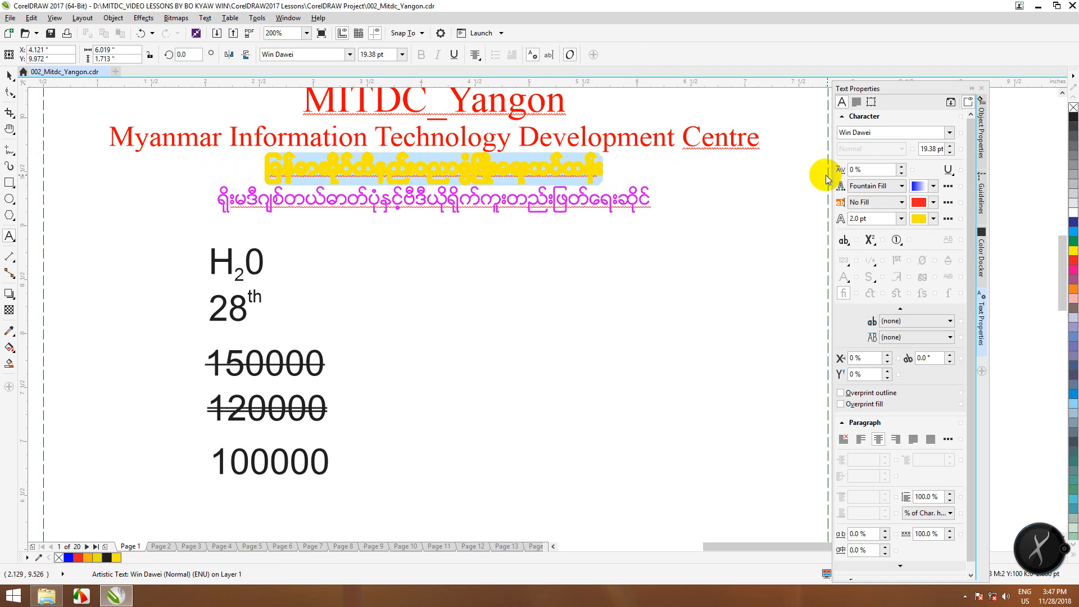
click(899, 186)
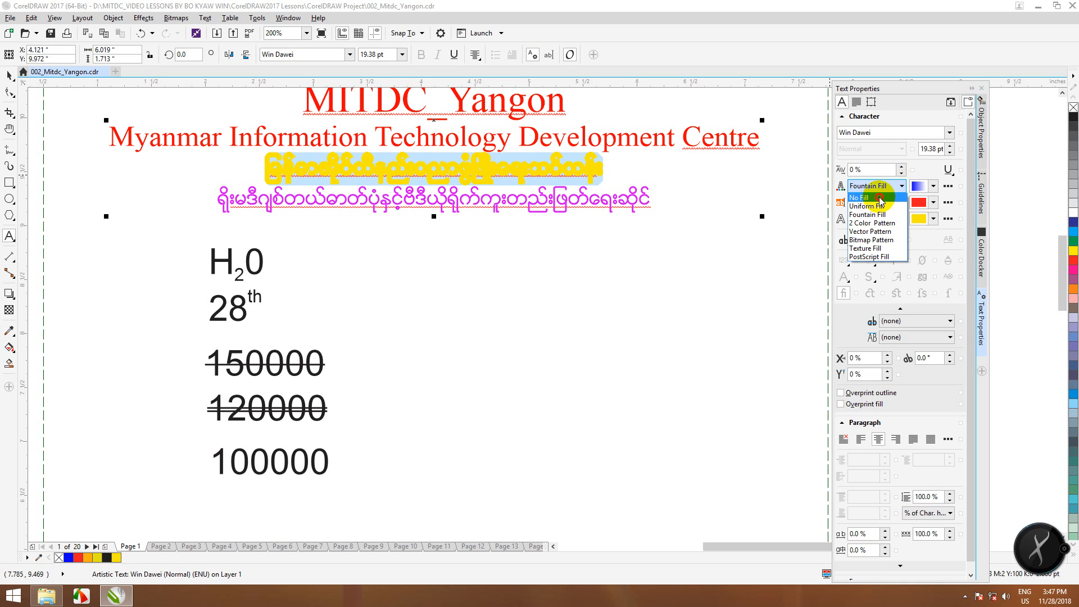
click(860, 198)
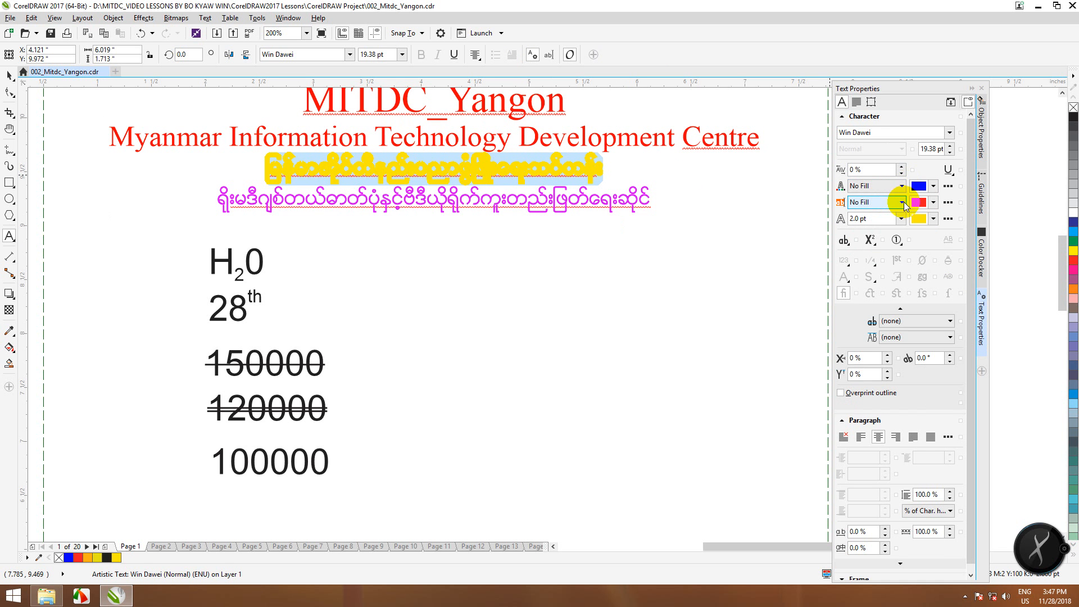
- Remove the yellow outline from the Burmese line by setting its outline width to None
click(553, 175)
drag(257, 168, 612, 168)
click(902, 219)
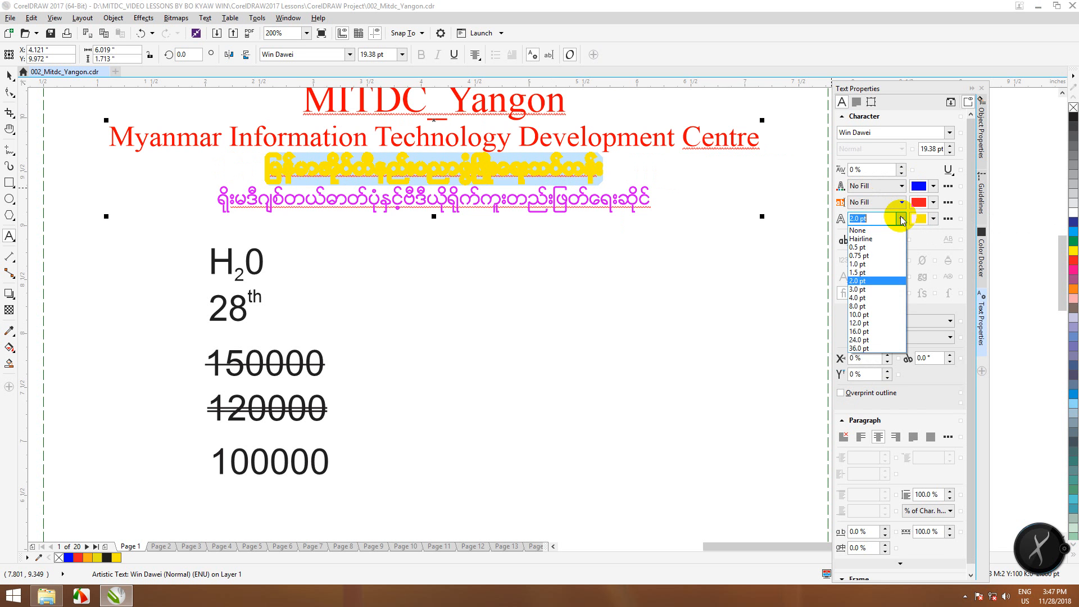
click(866, 230)
click(513, 174)
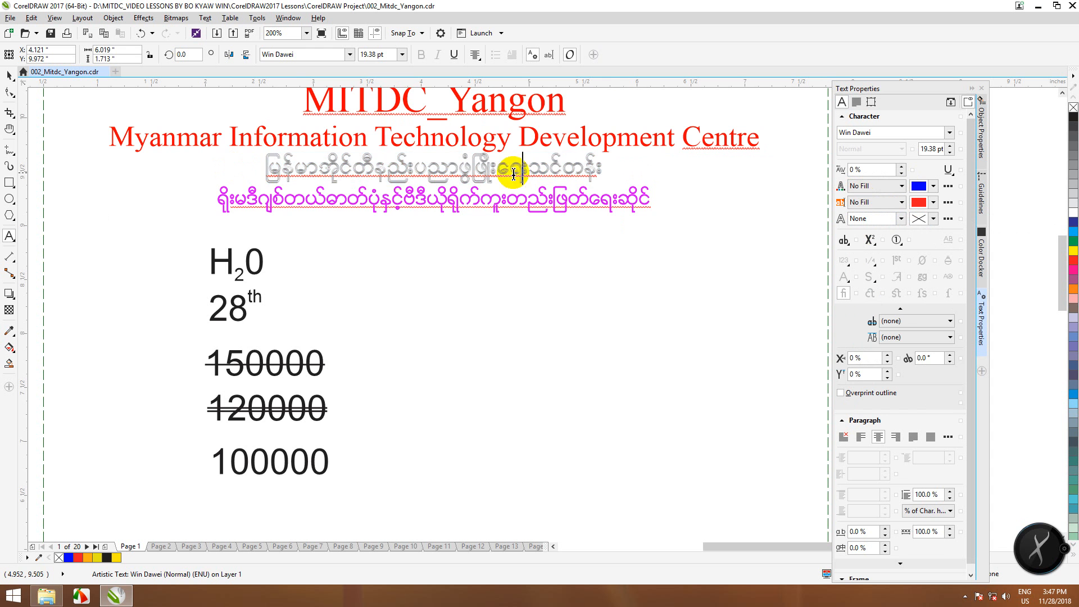
- Reselect the unfilled Burmese line and give it a green uniform text fill with CMYK 65, 0, 100, 0
drag(254, 164, 598, 193)
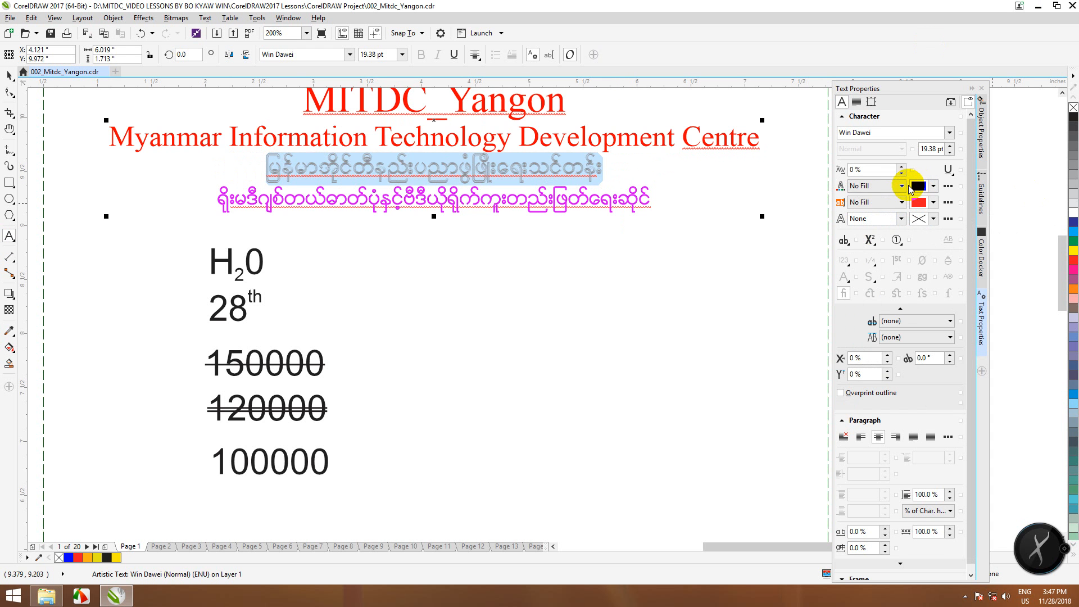
click(901, 186)
click(904, 188)
click(930, 189)
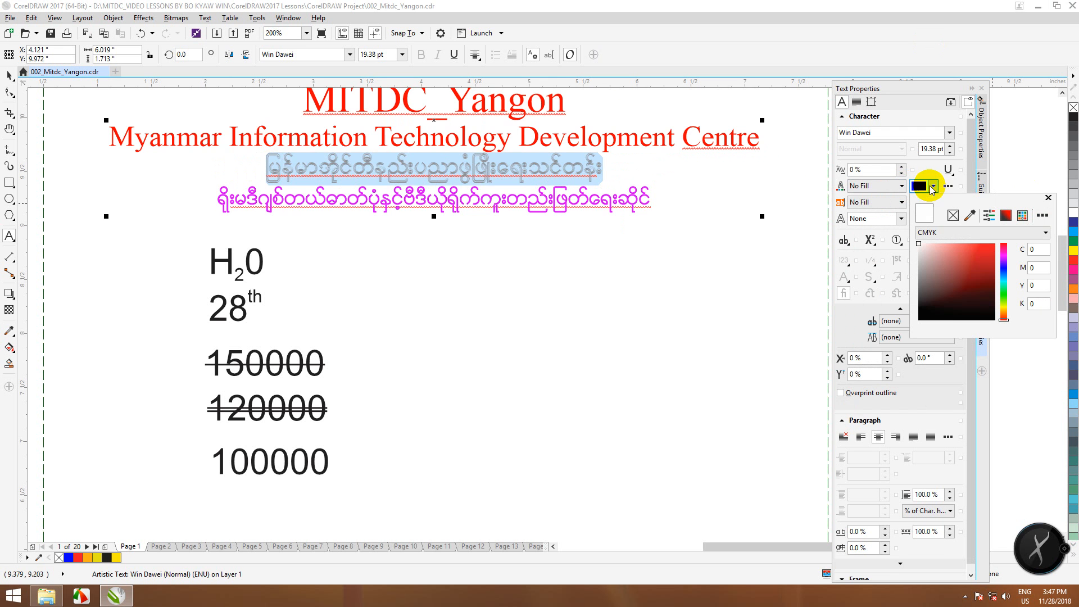
click(1028, 251)
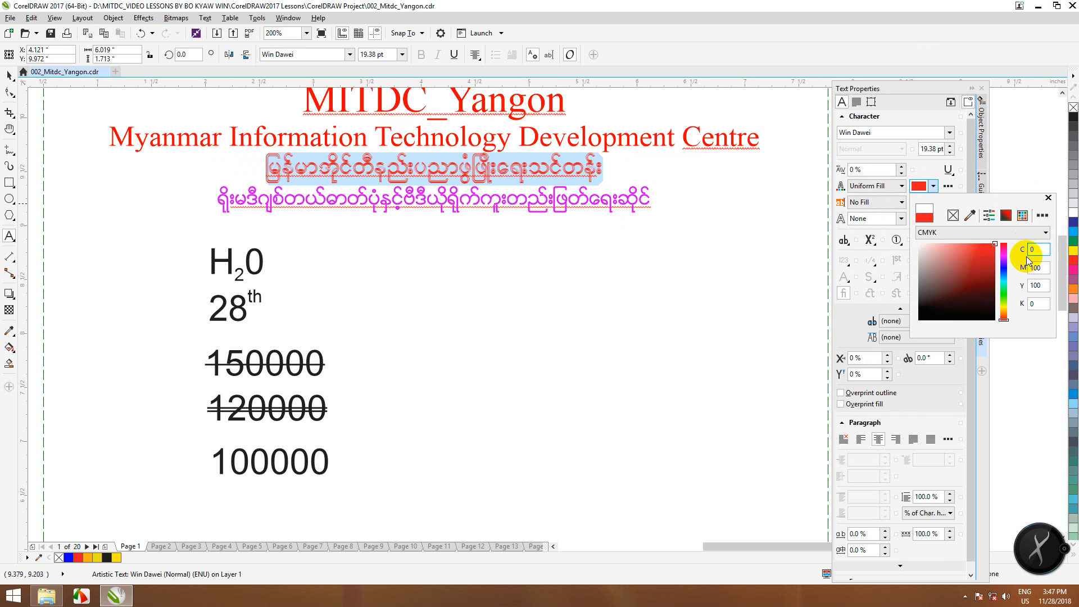
click(1004, 275)
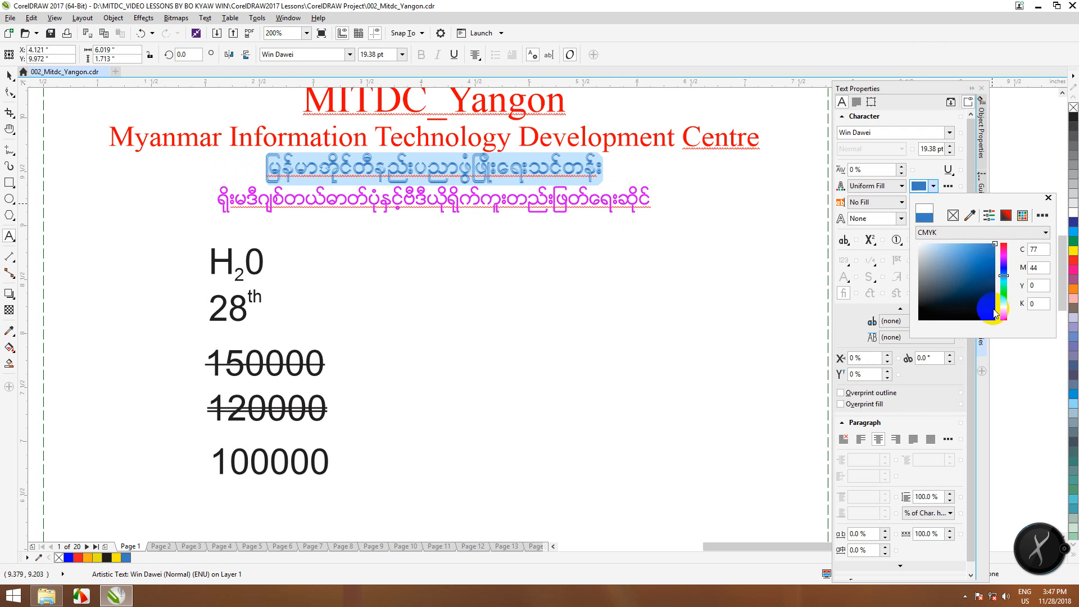
click(1004, 293)
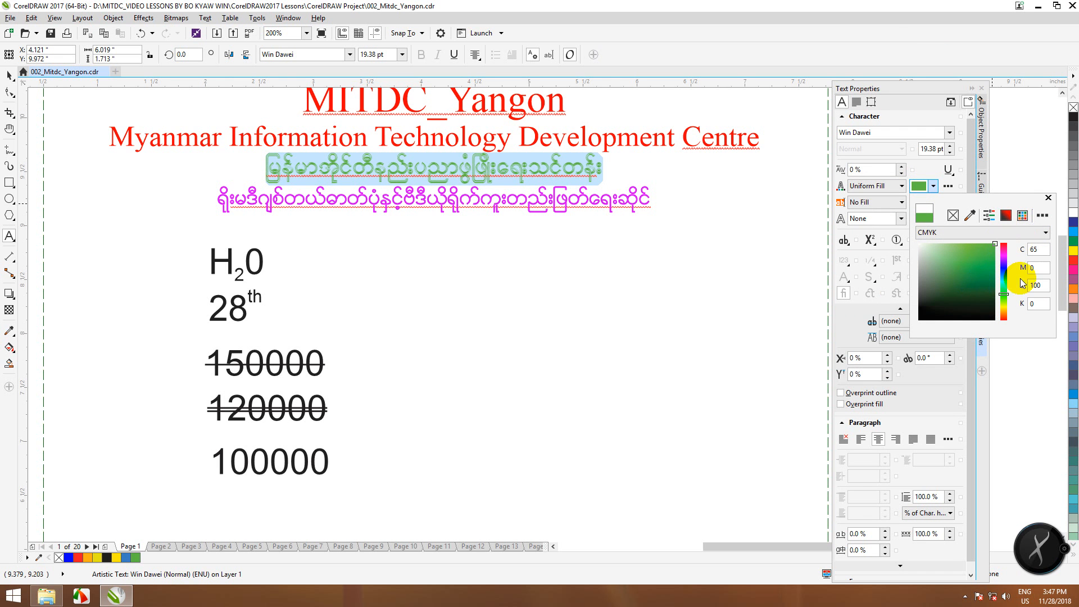
click(1048, 198)
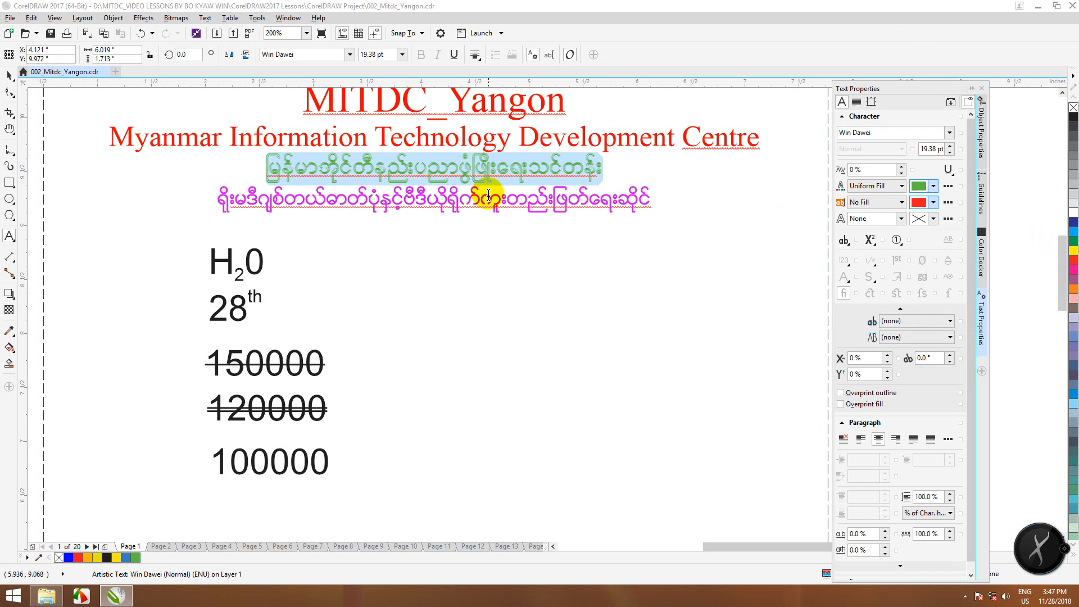
click(501, 160)
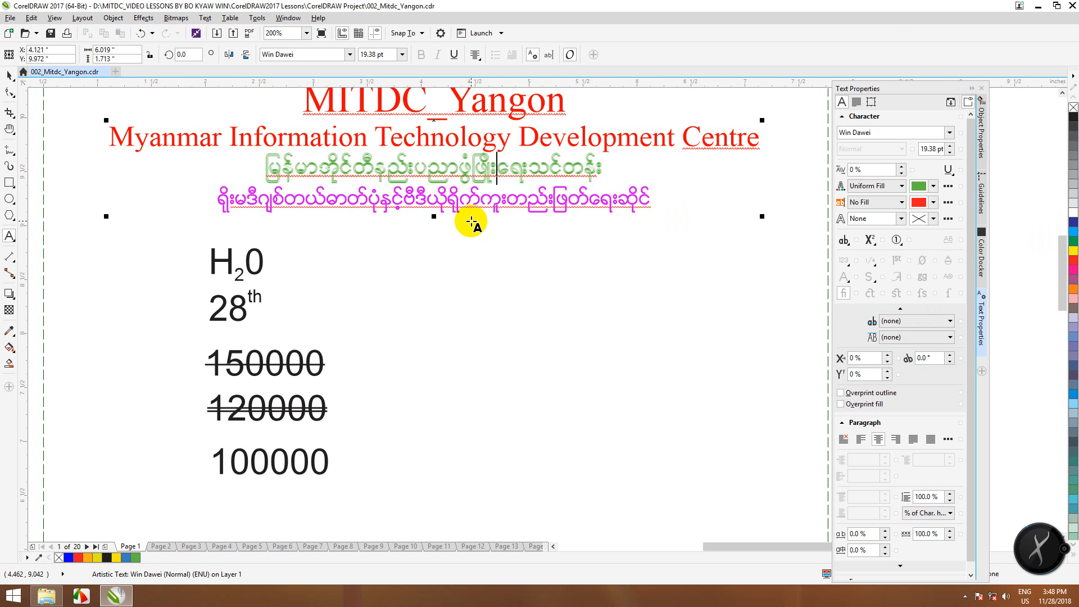
- Select the green Burmese line and darken its text fill to CMYK 90, 22, 100, 11
scroll(470, 221, down, 2)
drag(365, 193, 571, 192)
click(918, 186)
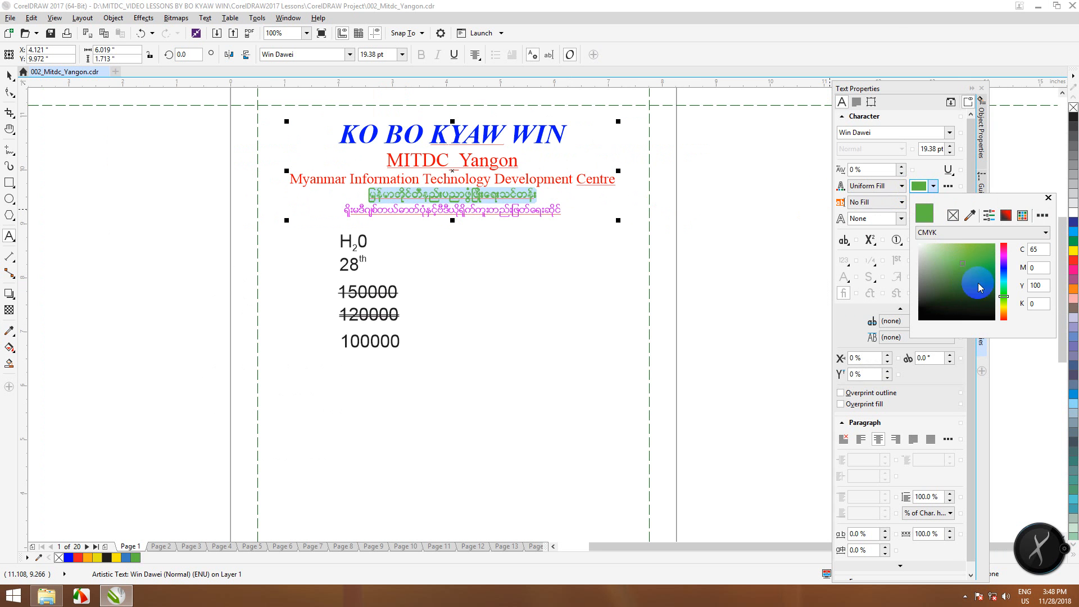
click(997, 280)
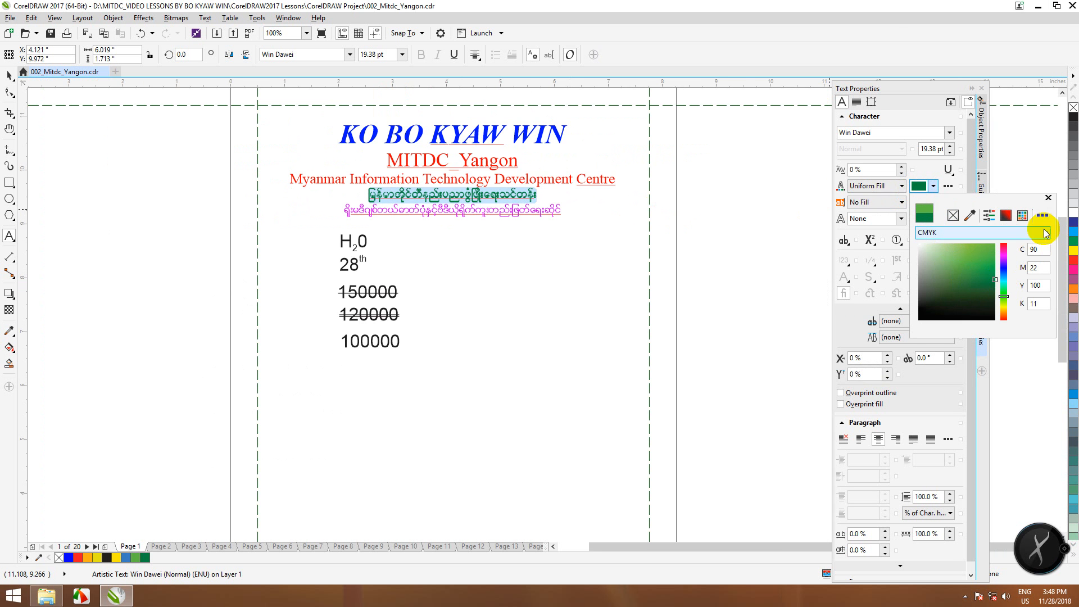
click(1048, 197)
scroll(532, 219, up, 2)
scroll(534, 218, down, 2)
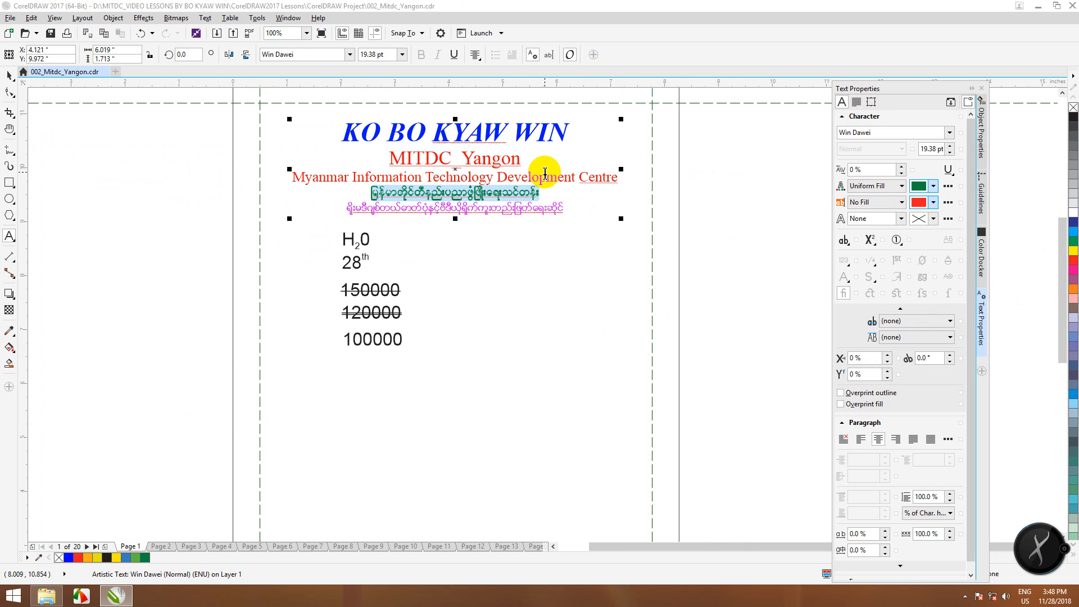
- Minimize the CorelDRAW window and open the desktop's context menu
click(1039, 6)
right_click(548, 149)
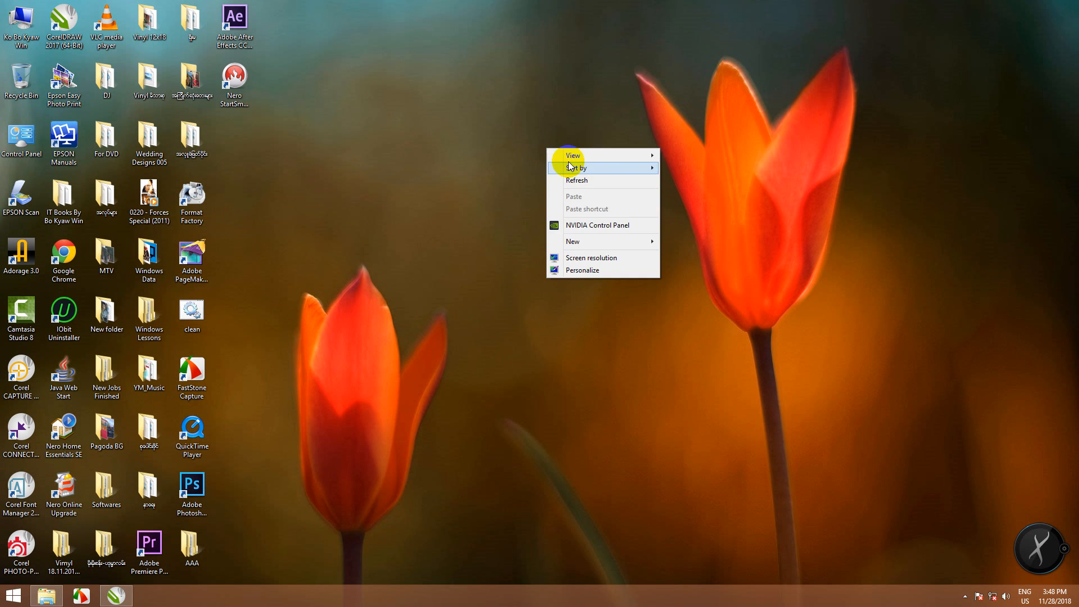